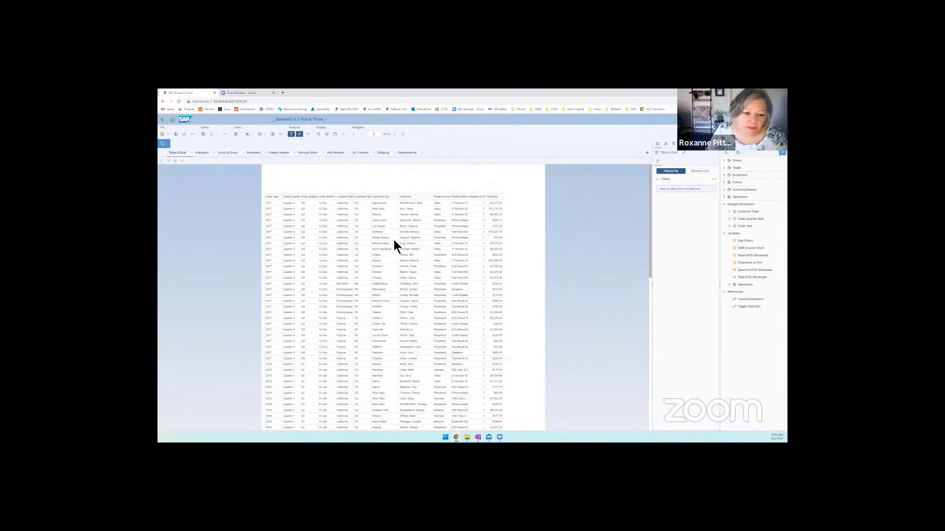
- Move Customer State Abbr to the first column of the orders table and remove the Customer State column
{"action": "left_click", "coordinate": [364, 223]}
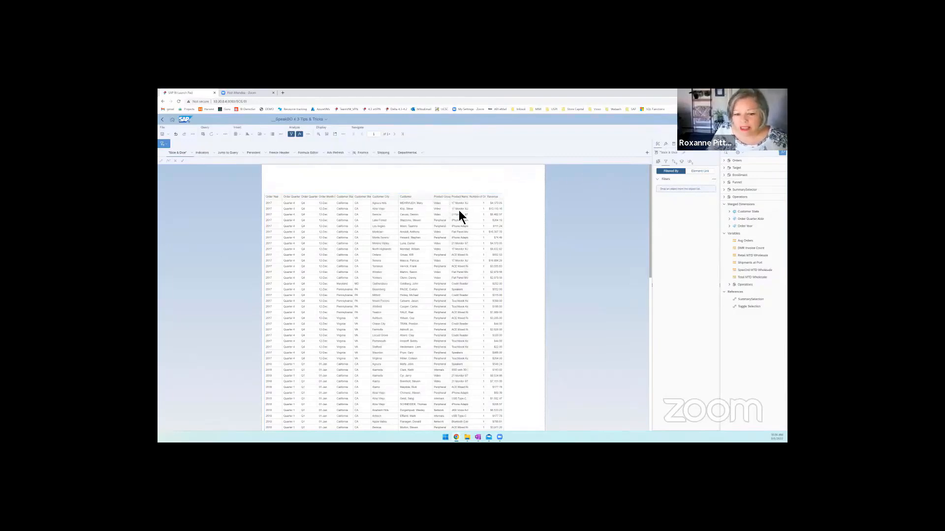
{"action": "left_click", "coordinate": [659, 163]}
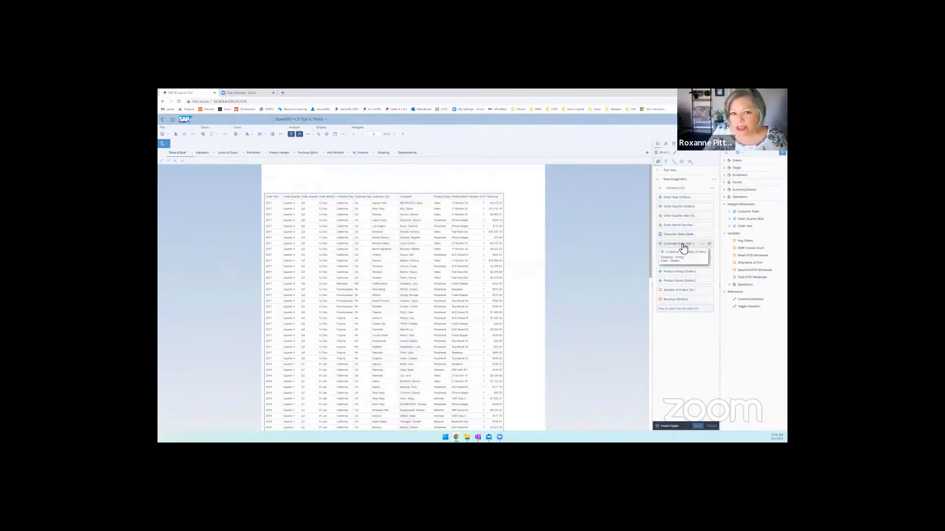
{"action": "left_click_drag", "start_coordinate": [683, 247], "coordinate": [681, 199]}
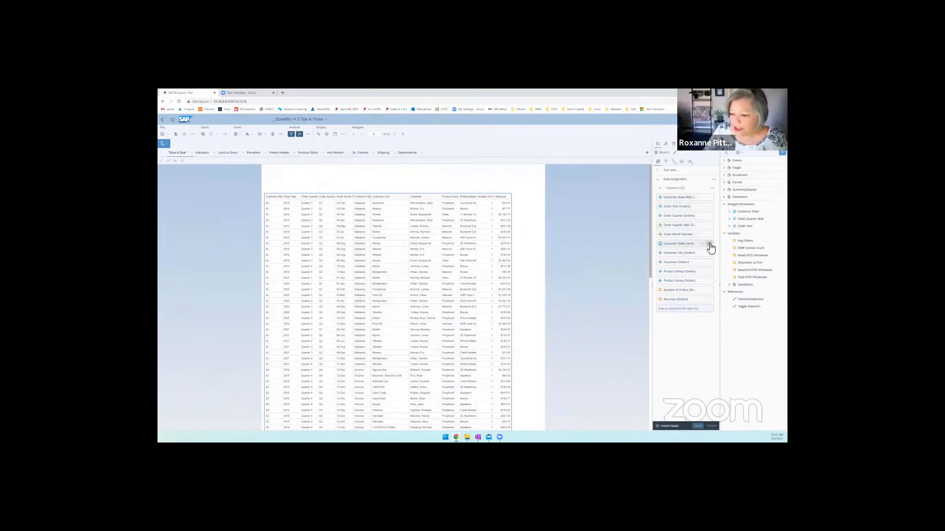
{"action": "left_click", "coordinate": [709, 245]}
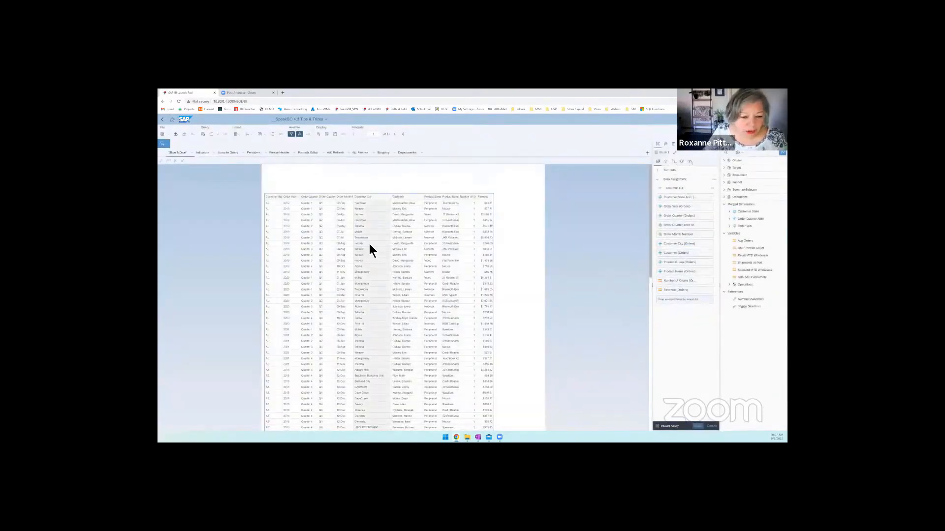
- Add Customer State from the Orders query back to the table, directly after Customer State Abbr
{"action": "left_click", "coordinate": [380, 215]}
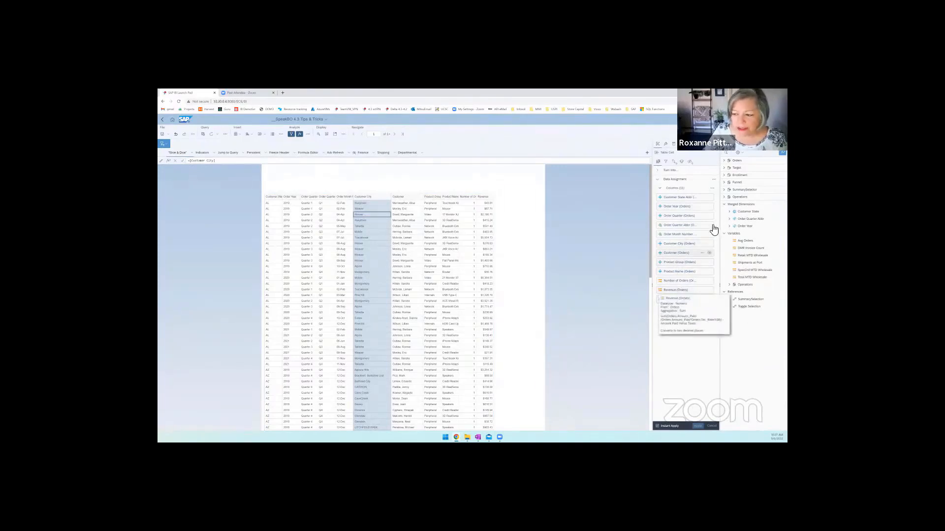
{"action": "left_click", "coordinate": [725, 161]}
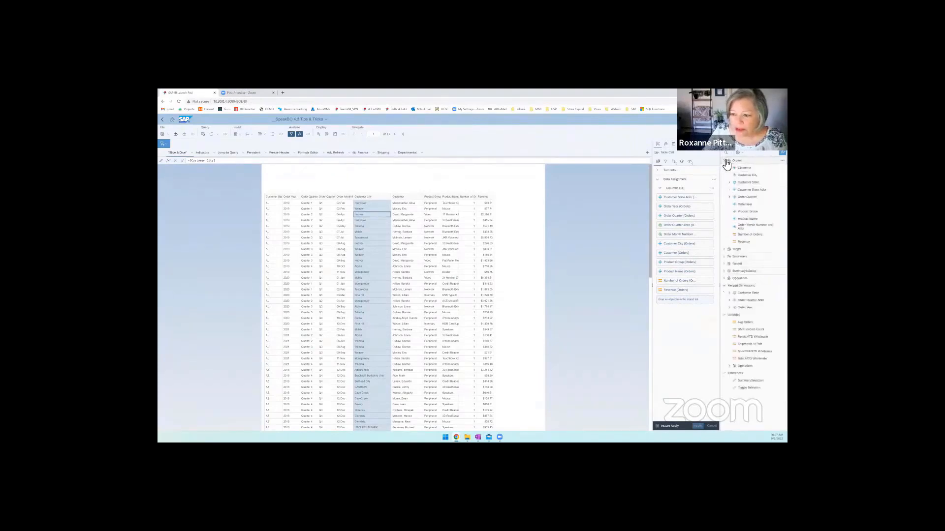
{"action": "left_click", "coordinate": [752, 184]}
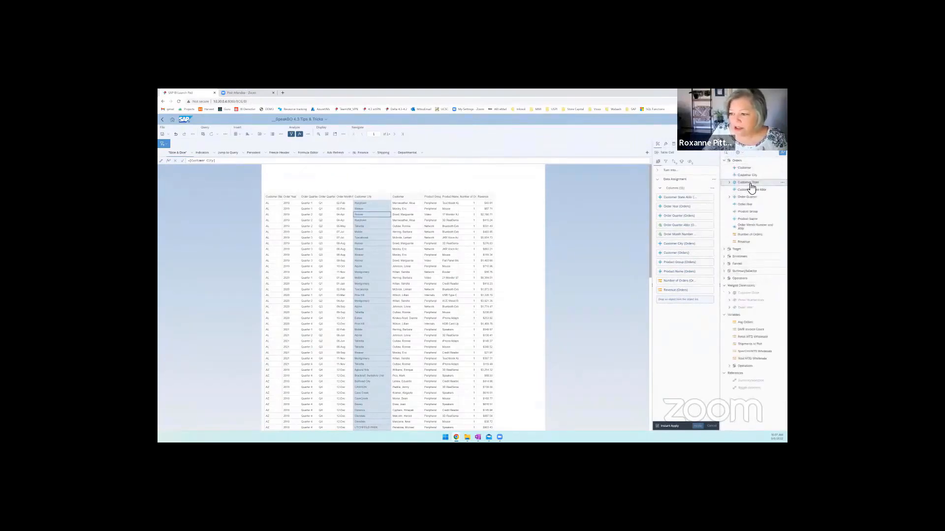
{"action": "left_click_drag", "start_coordinate": [751, 184], "coordinate": [673, 202]}
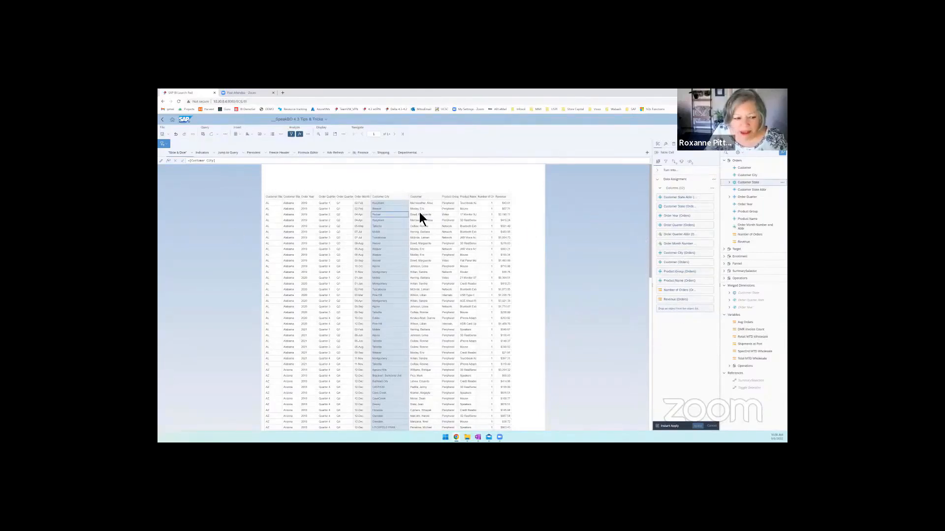
- Open the Indicators report and examine the table's column assignments, ranking, sorts and filters
{"action": "left_click", "coordinate": [202, 154]}
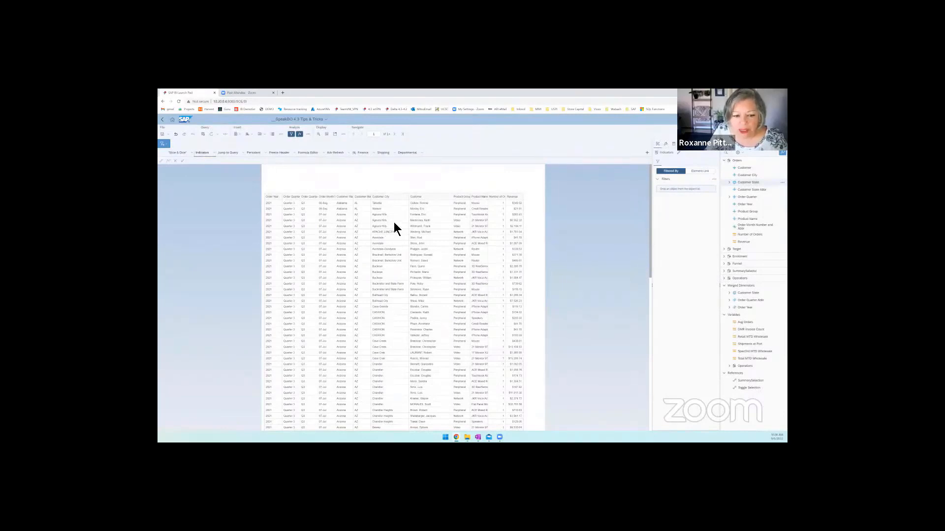
{"action": "left_click", "coordinate": [394, 222]}
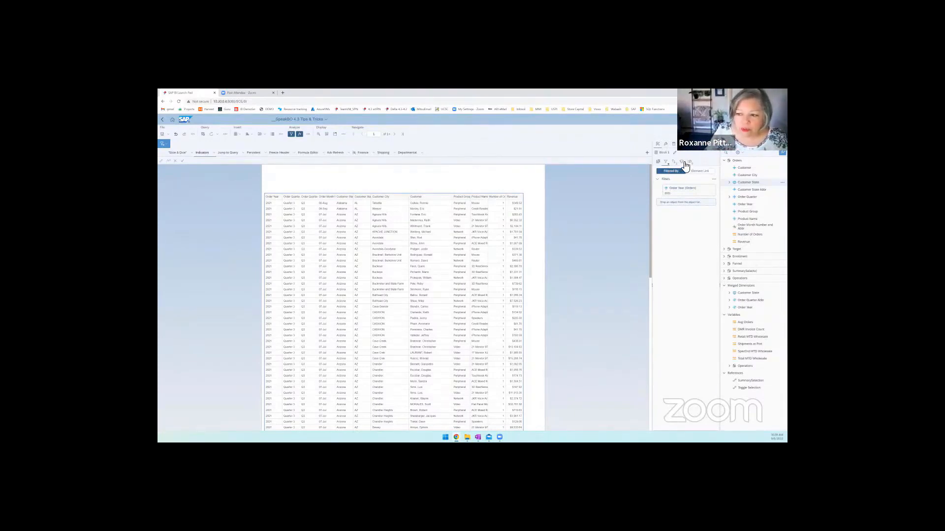
{"action": "left_click", "coordinate": [659, 162]}
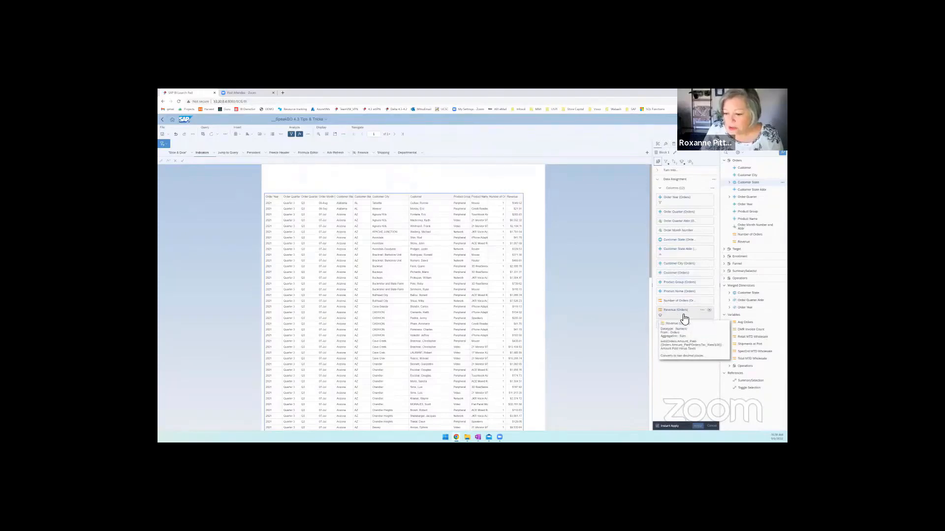
{"action": "left_click", "coordinate": [682, 163]}
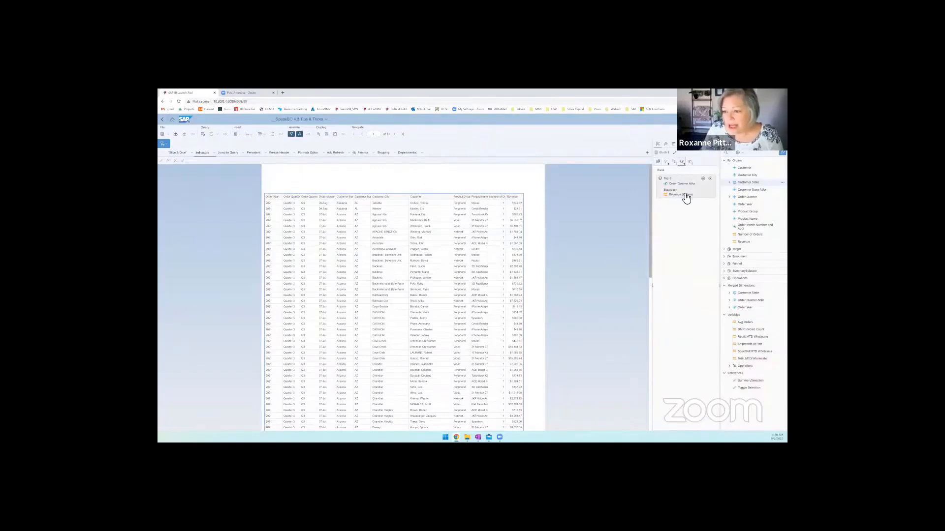
{"action": "left_click", "coordinate": [674, 162]}
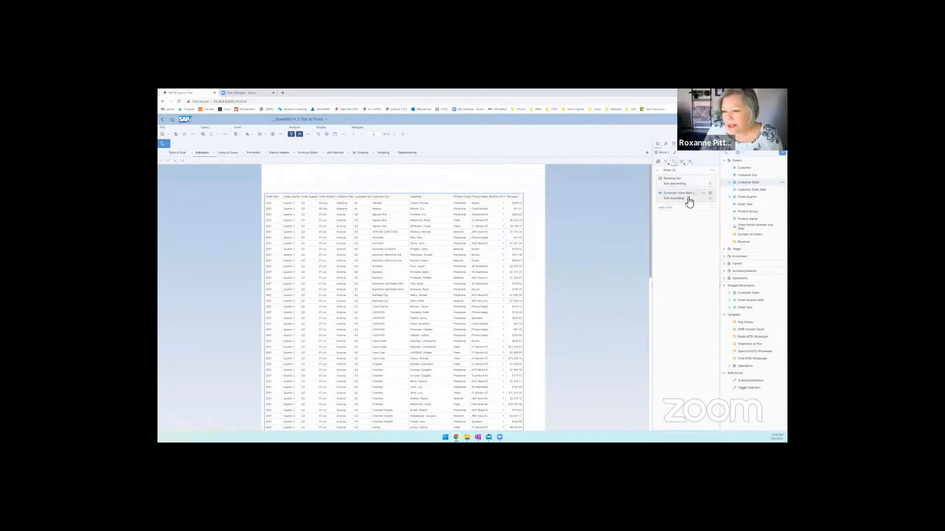
{"action": "left_click", "coordinate": [666, 163]}
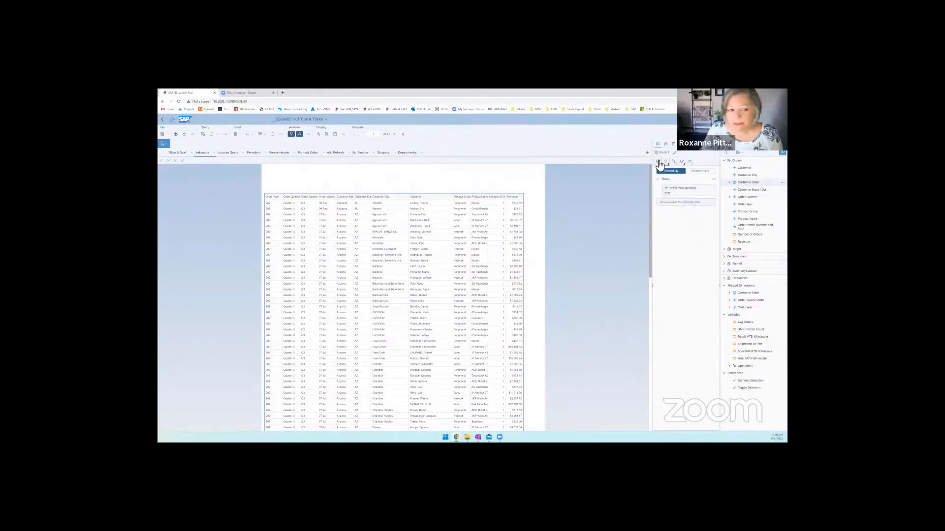
{"action": "left_click", "coordinate": [659, 162]}
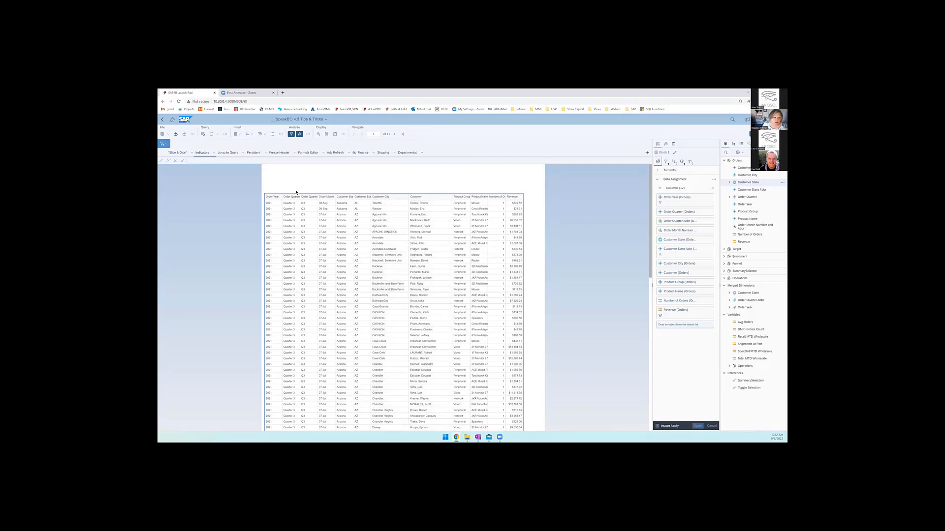
- Give the whole header row of the Indicators table a light purple background
{"action": "left_click", "coordinate": [430, 198]}
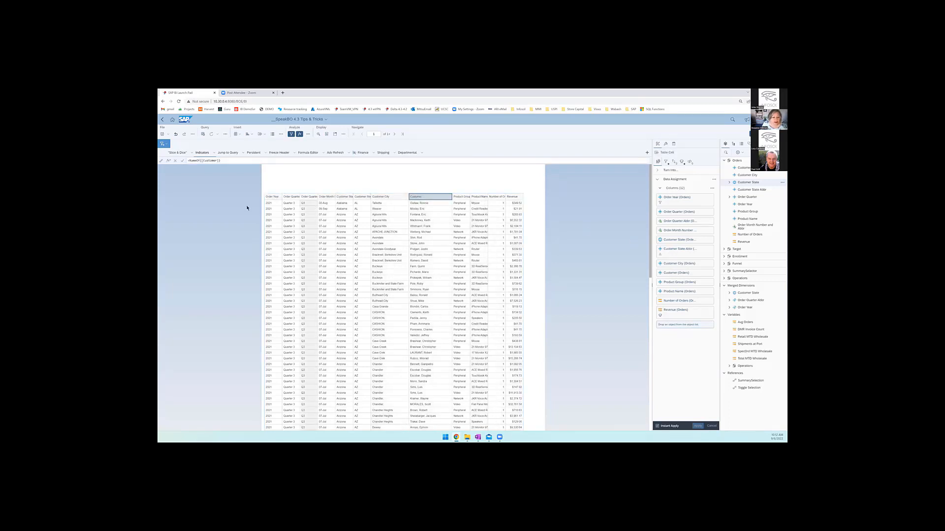
{"action": "left_click", "coordinate": [270, 198]}
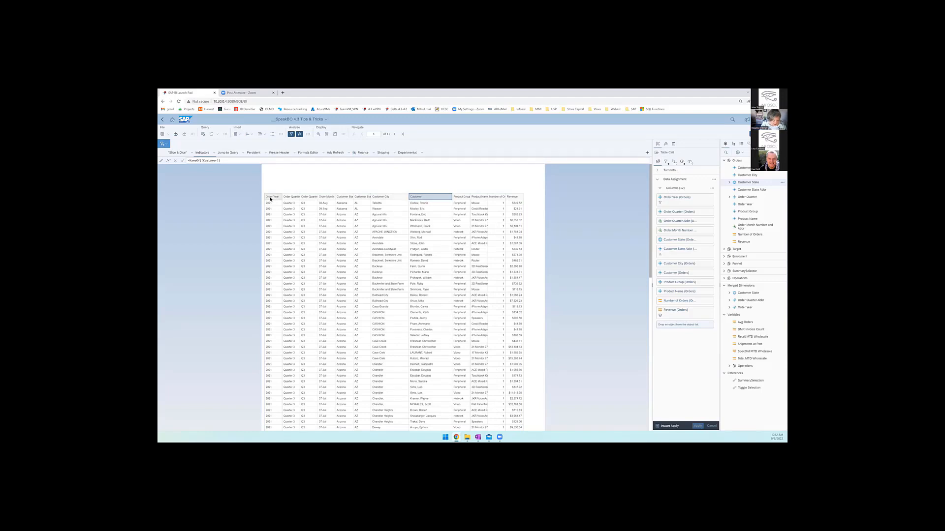
{"action": "left_click", "coordinate": [520, 199], "text": "shift"}
{"action": "right_click", "coordinate": [519, 200]}
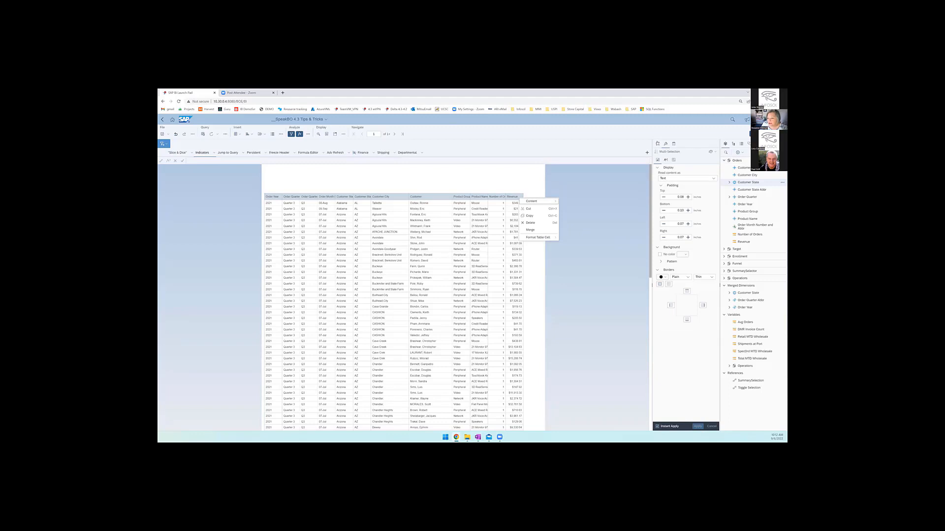
{"action": "left_click", "coordinate": [684, 255]}
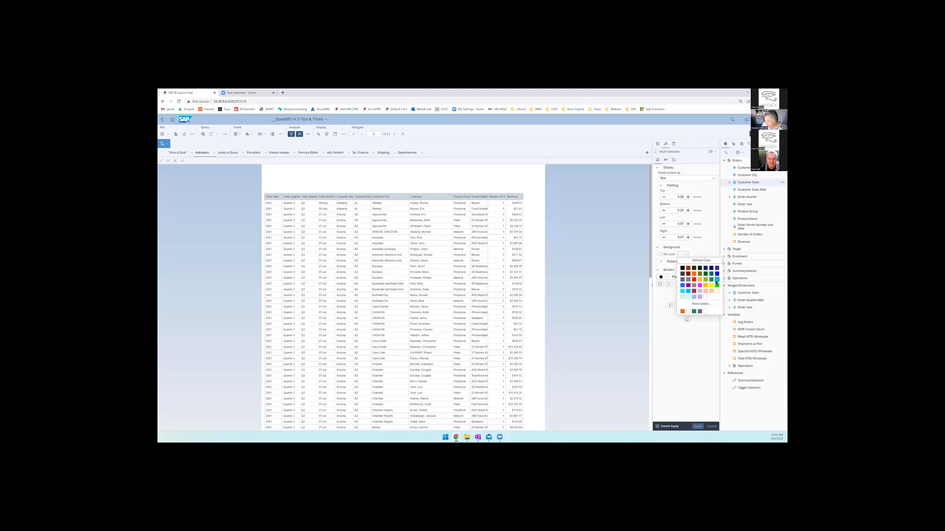
{"action": "left_click", "coordinate": [699, 297]}
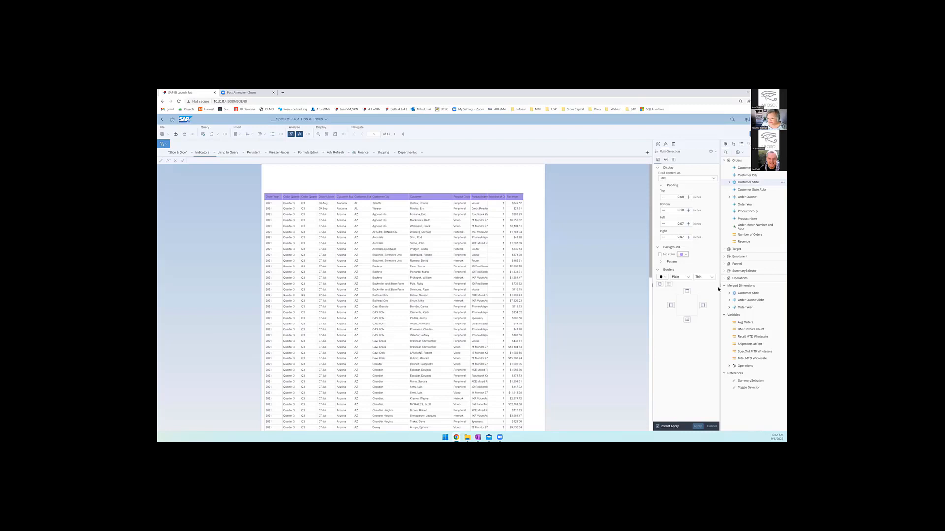
{"action": "left_click", "coordinate": [460, 249]}
- Reorder the table columns: Order Quarter Abbr and Order Quarter directly before Customer City, and Product Name directly after Order Year
{"action": "left_click", "coordinate": [458, 187]}
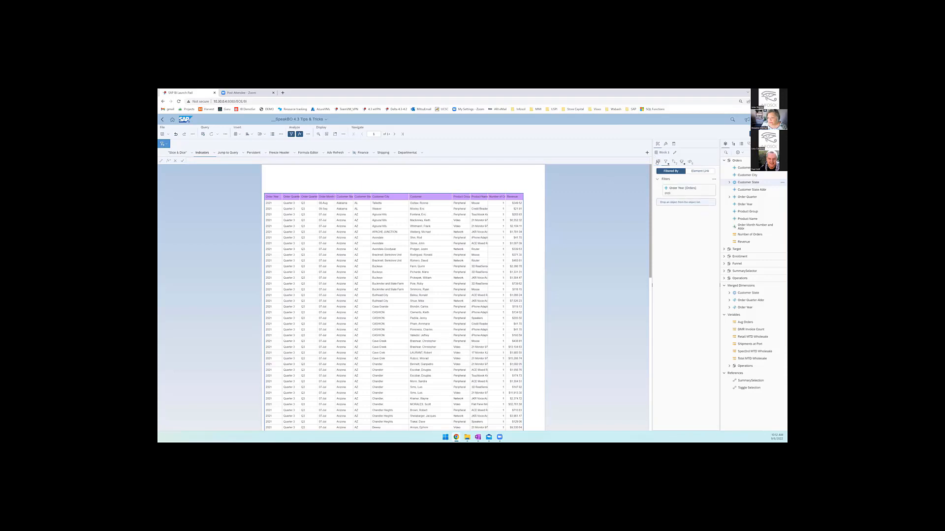
{"action": "left_click", "coordinate": [658, 161]}
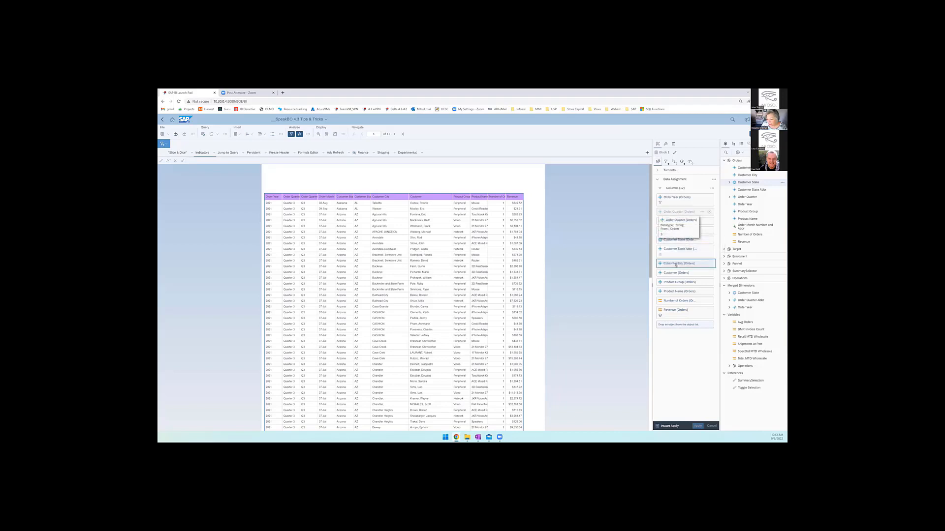
{"action": "left_click_drag", "start_coordinate": [676, 213], "coordinate": [674, 261]}
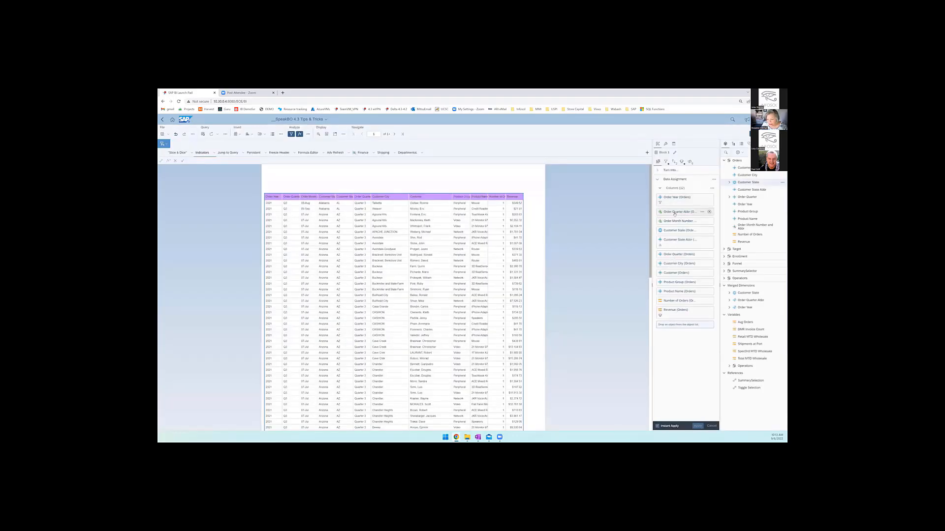
{"action": "left_click_drag", "start_coordinate": [672, 240], "coordinate": [673, 251]}
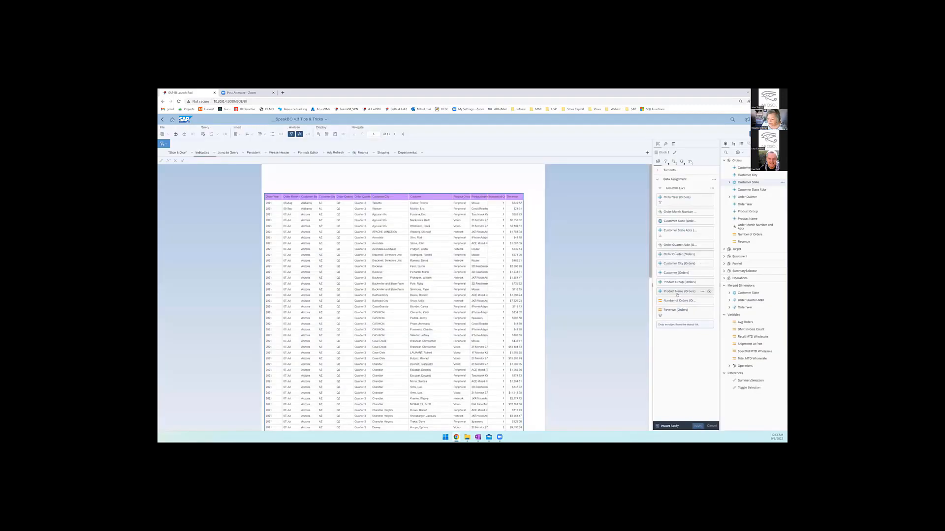
{"action": "left_click_drag", "start_coordinate": [674, 289], "coordinate": [670, 209]}
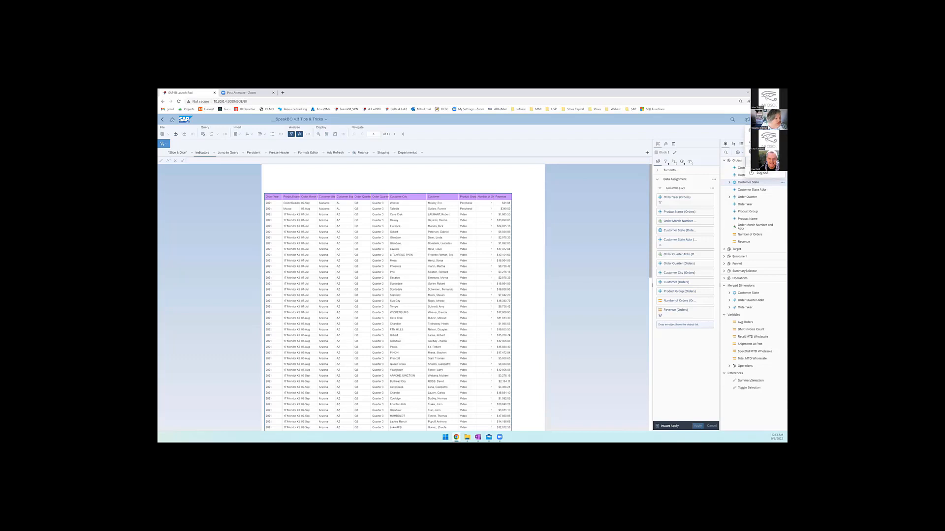
- Check the BI platform's version information and close it
{"action": "left_click", "coordinate": [761, 161]}
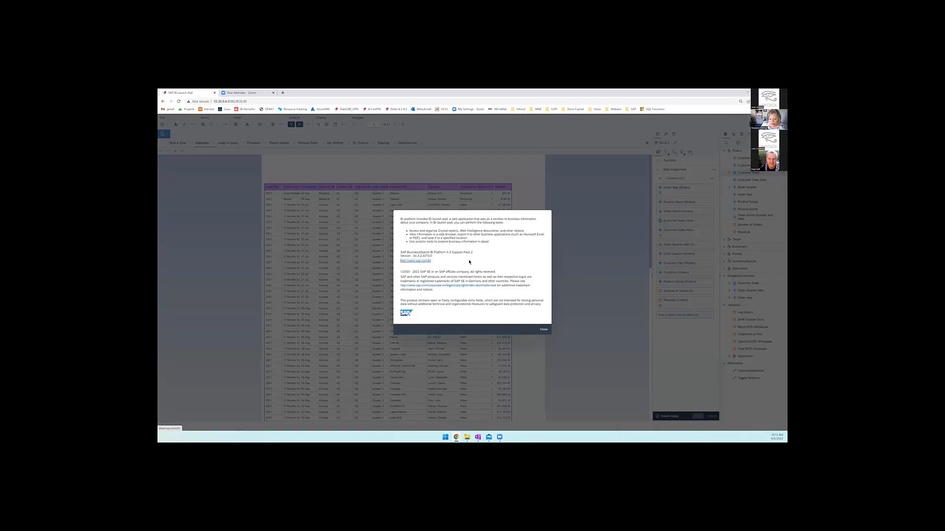
{"action": "left_click", "coordinate": [544, 330]}
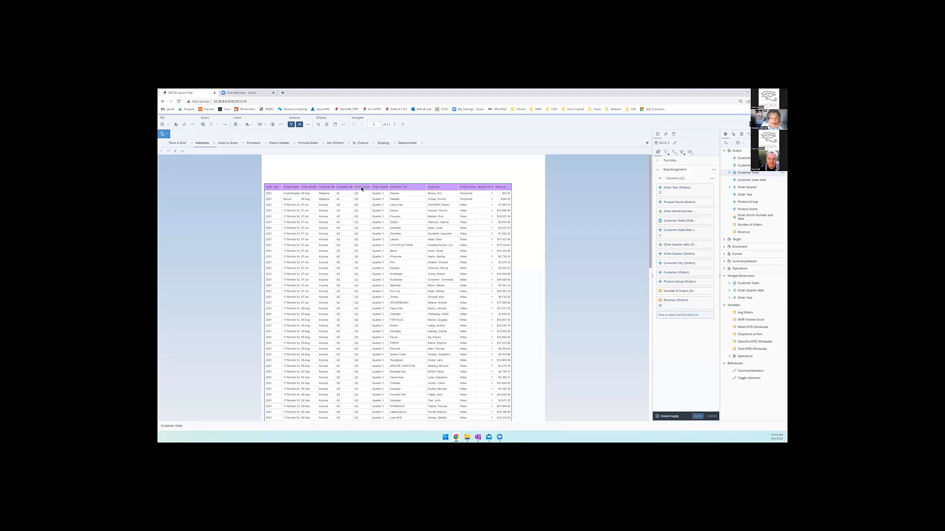
- Retitle the Order Quarter Abbr column header as Qtr and move the column directly after Product Name
{"action": "left_click", "coordinate": [362, 188]}
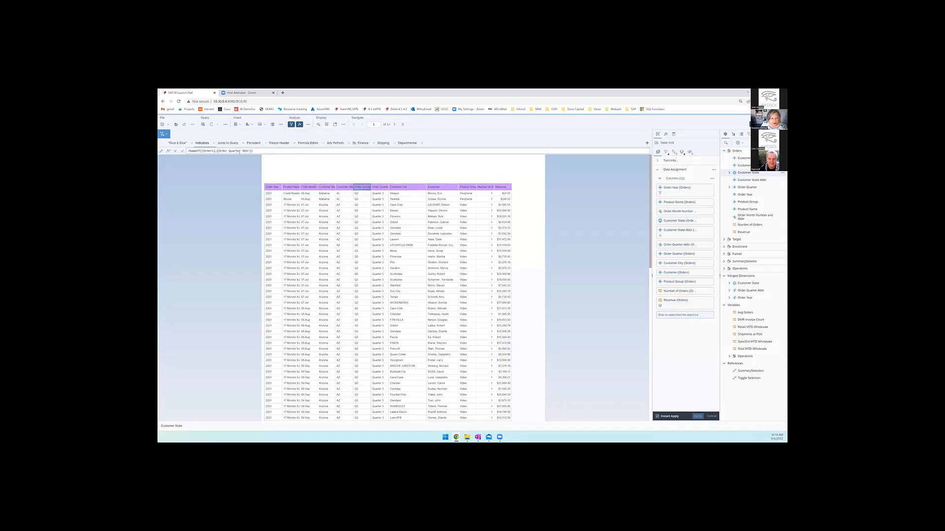
{"action": "left_click", "coordinate": [263, 150]}
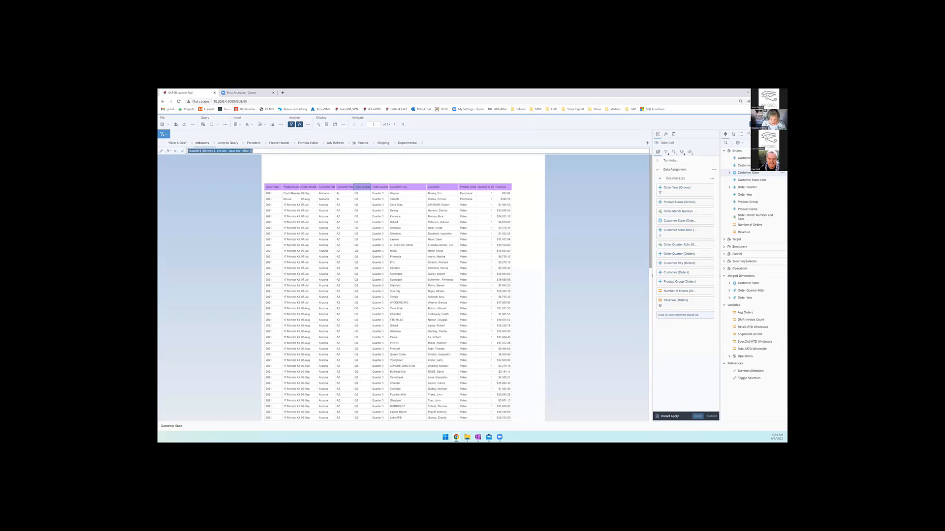
{"action": "type", "text": "Qtr"}
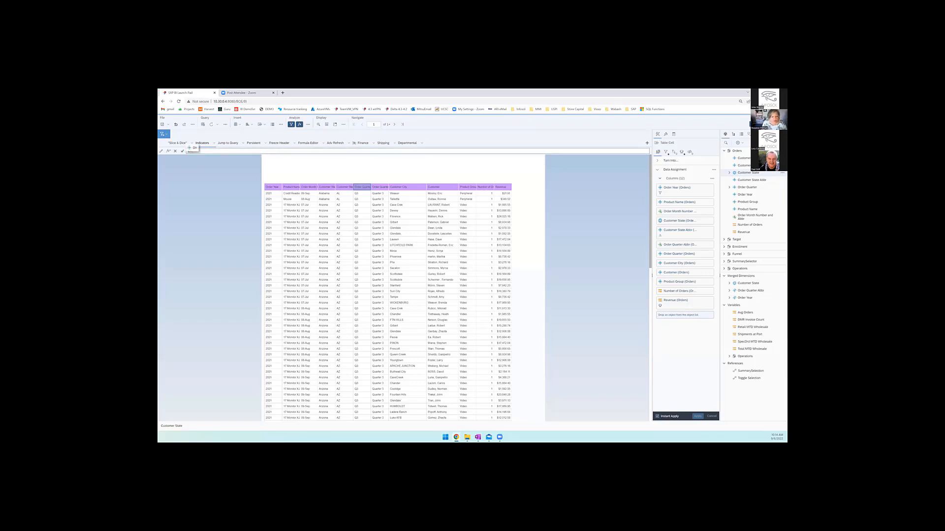
{"action": "key", "text": "Return"}
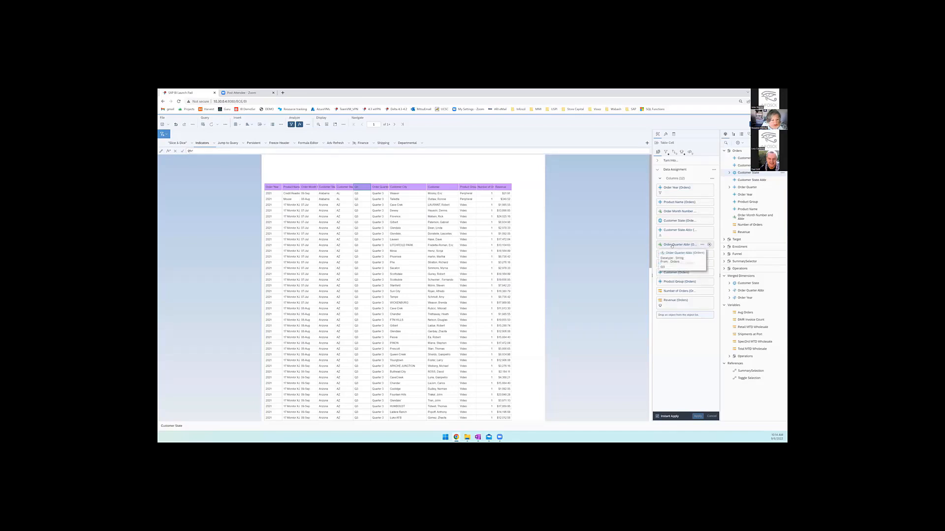
{"action": "left_click_drag", "start_coordinate": [673, 218], "coordinate": [673, 209]}
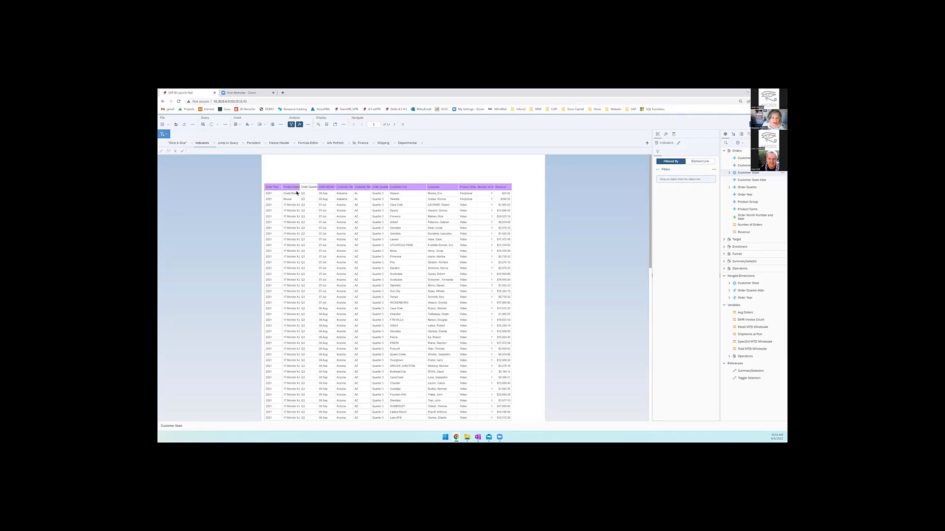
{"action": "left_click", "coordinate": [308, 189]}
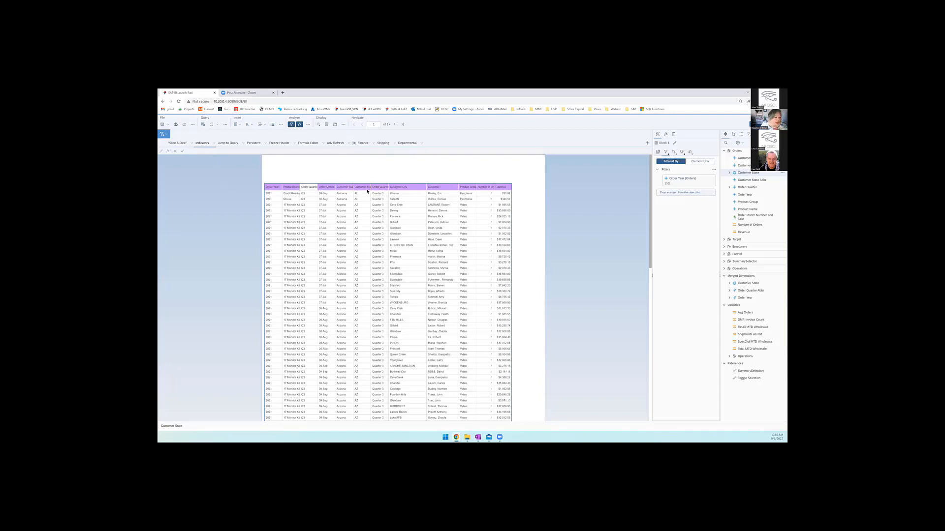
- In the Jump to Query report, open the Enrollment query directly for editing, compare it with the Orders query, and cancel the Query Panel
{"action": "left_click", "coordinate": [234, 144]}
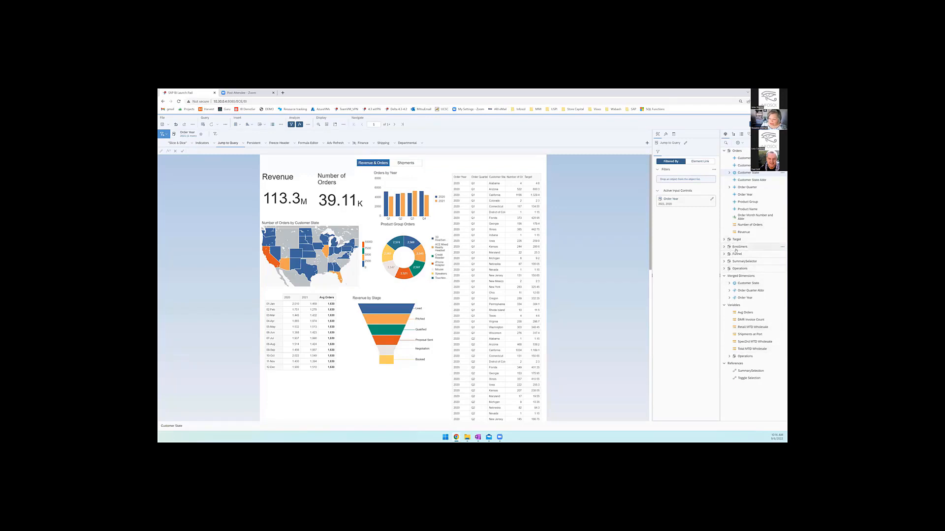
{"action": "left_click", "coordinate": [782, 248]}
{"action": "left_click", "coordinate": [773, 254]}
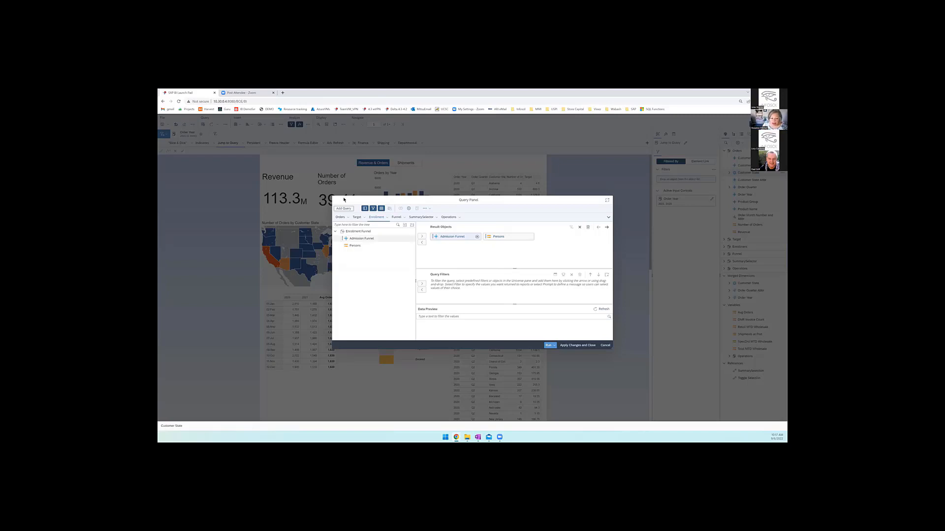
{"action": "left_click", "coordinate": [339, 218]}
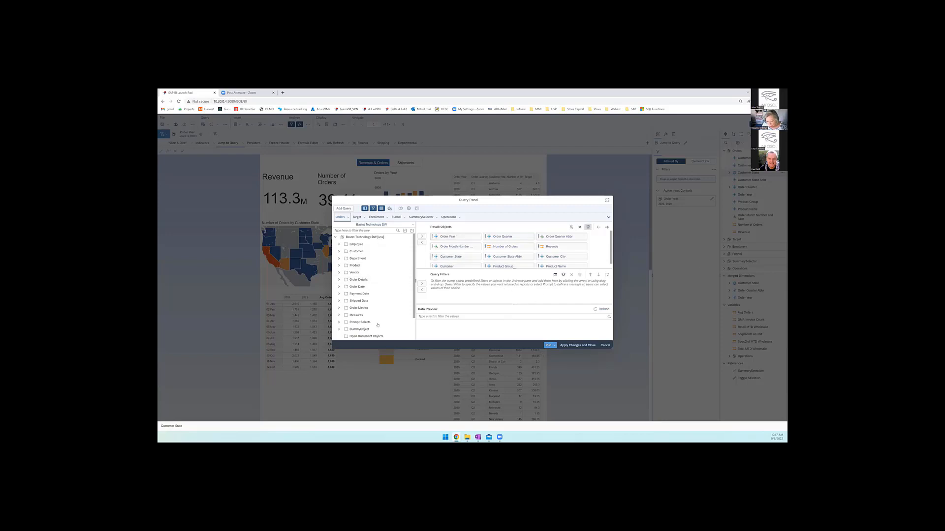
{"action": "left_click", "coordinate": [376, 217]}
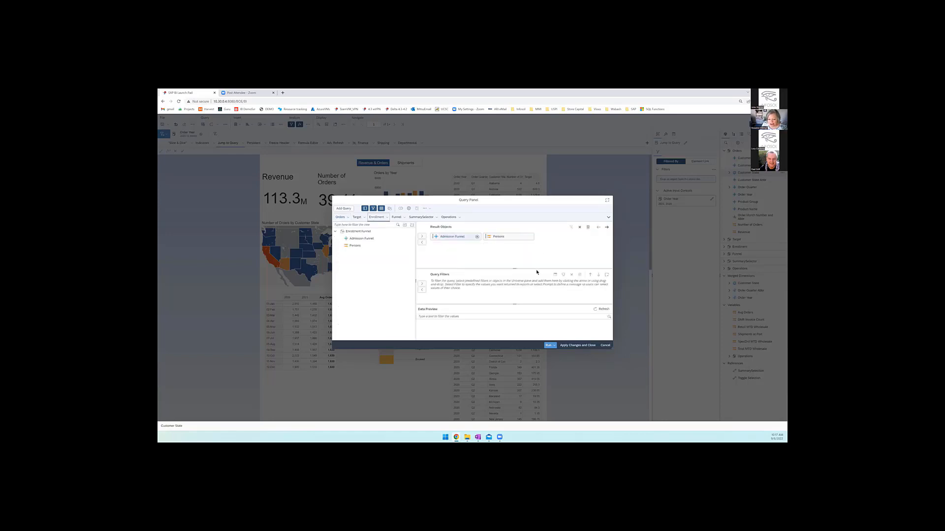
{"action": "left_click", "coordinate": [607, 346]}
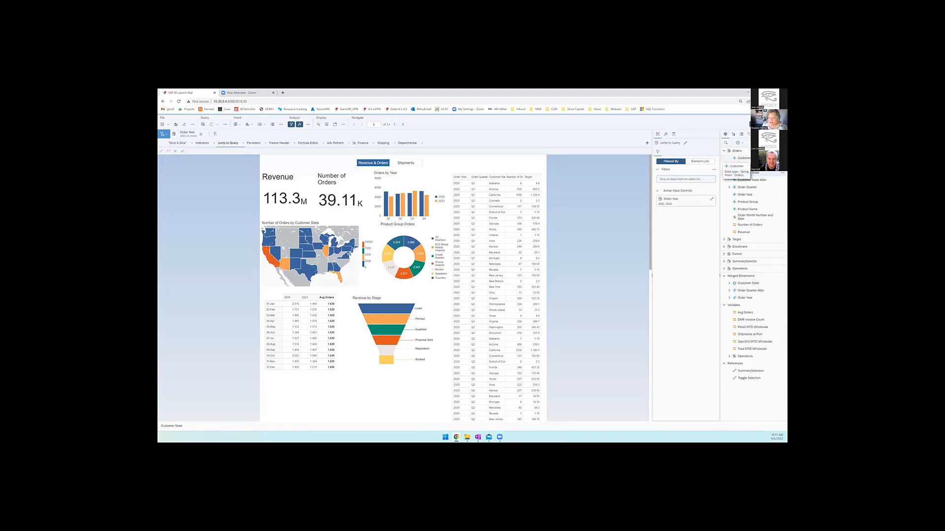
- Arrange the document's object list alphabetically and view the available options for Order Year and Customer City
{"action": "left_click", "coordinate": [740, 142]}
{"action": "left_click", "coordinate": [744, 149]}
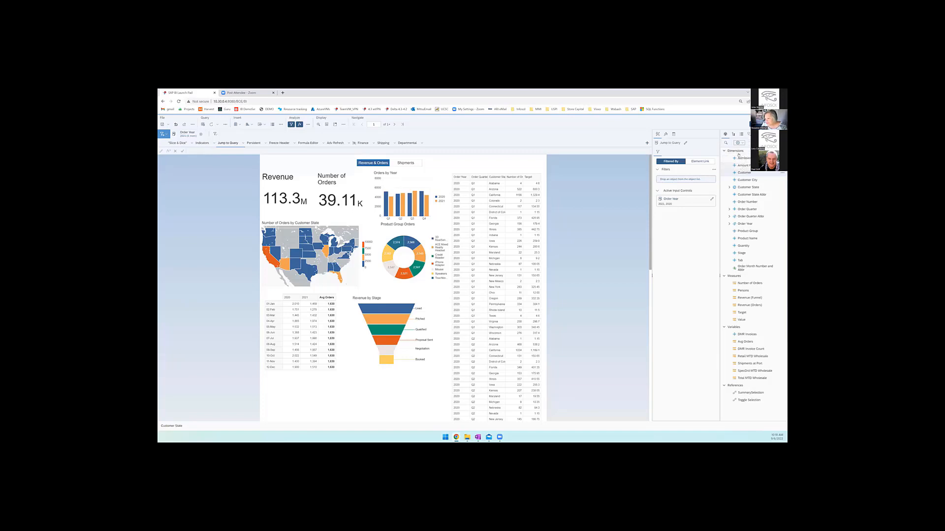
{"action": "left_click", "coordinate": [782, 224]}
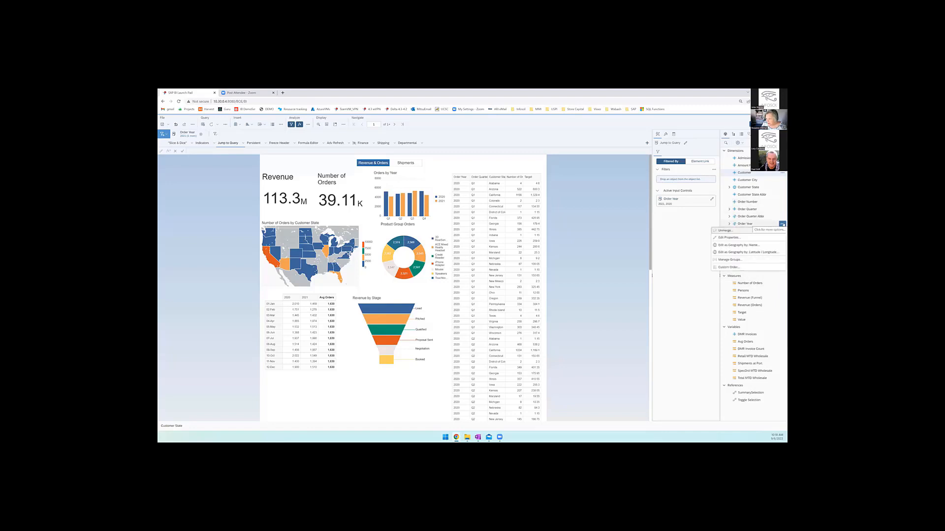
{"action": "left_click", "coordinate": [781, 180]}
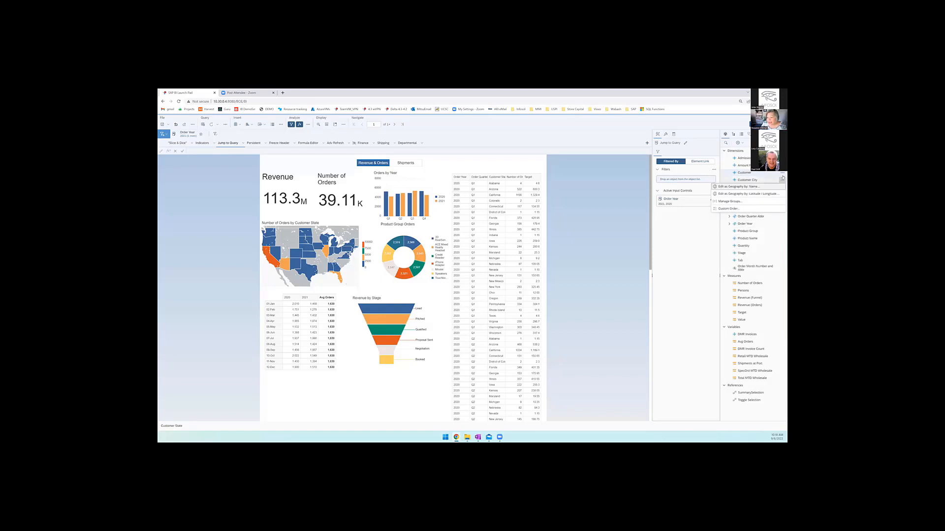
- Arrange the object list by queries and open the options of the Funnel query
{"action": "left_click", "coordinate": [738, 142]}
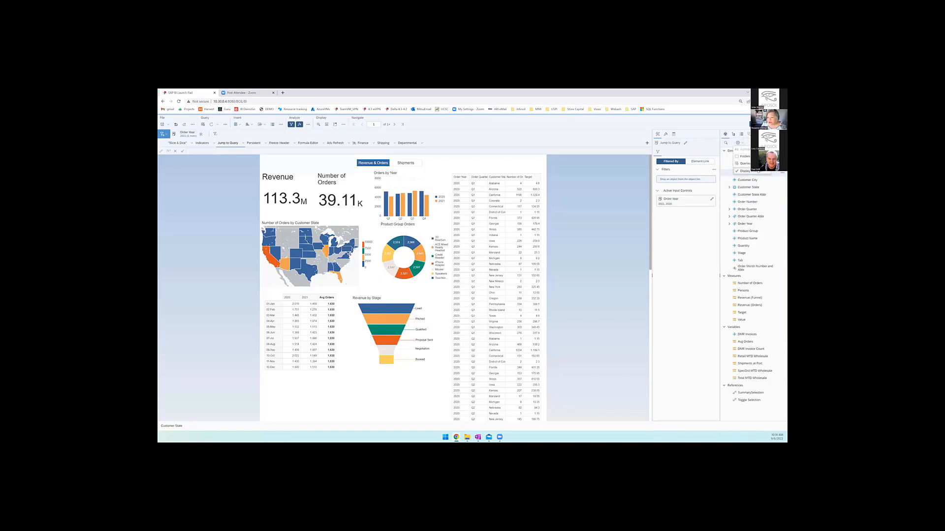
{"action": "left_click", "coordinate": [745, 164]}
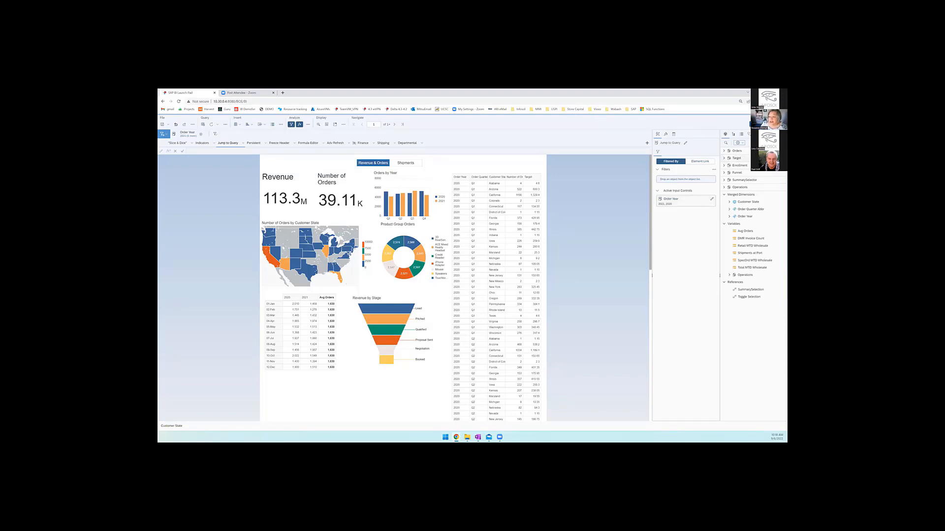
{"action": "left_click", "coordinate": [783, 173]}
- Open the Persistent report and check the arrangement options of the object list
{"action": "mouse_move", "coordinate": [729, 263]}
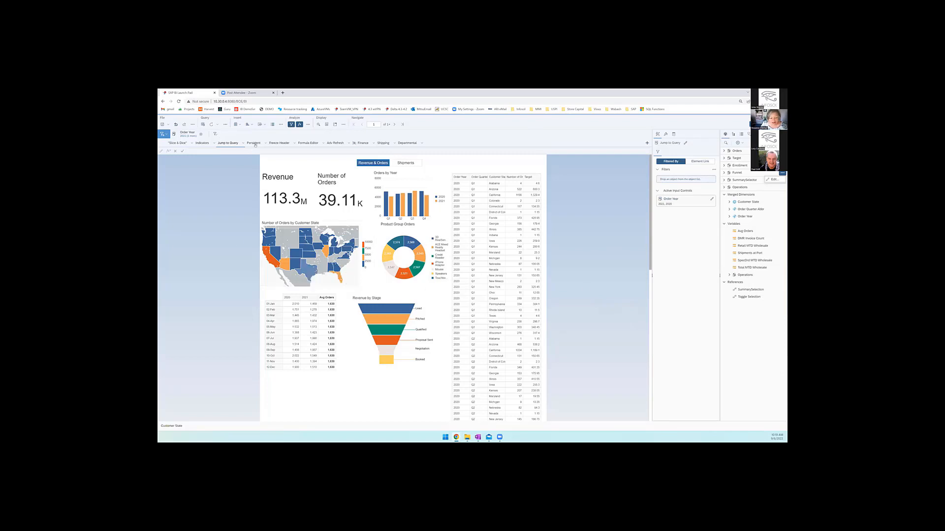
{"action": "left_click", "coordinate": [254, 144]}
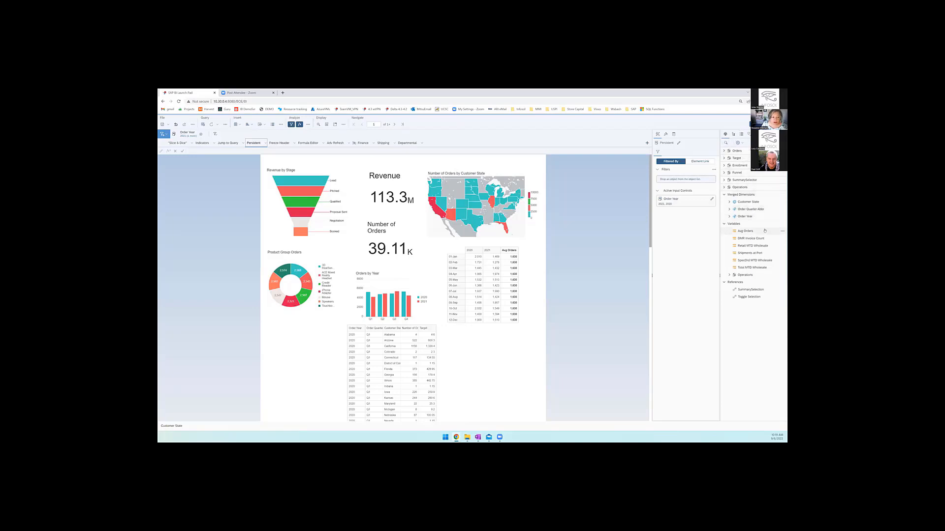
{"action": "mouse_move", "coordinate": [769, 234]}
{"action": "left_click", "coordinate": [741, 144]}
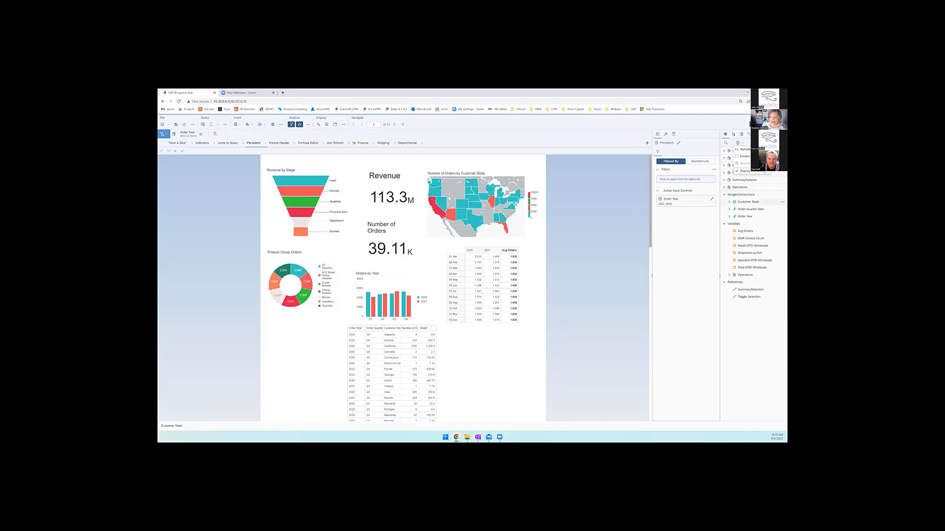
{"action": "left_click", "coordinate": [758, 329]}
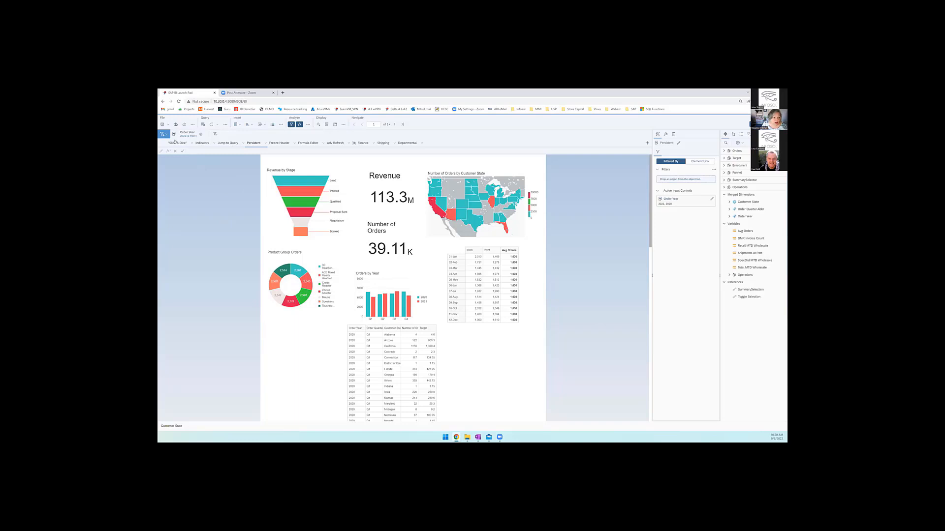
- Hide the data preview in the Query Panel, enlarge the Result Objects area to show every row, and cancel the panel
{"action": "left_click", "coordinate": [203, 124]}
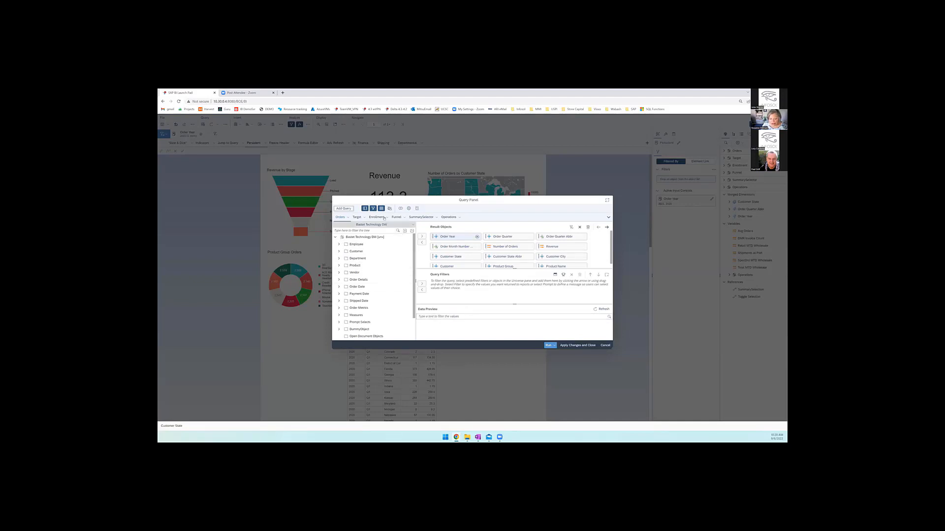
{"action": "left_click", "coordinate": [381, 208]}
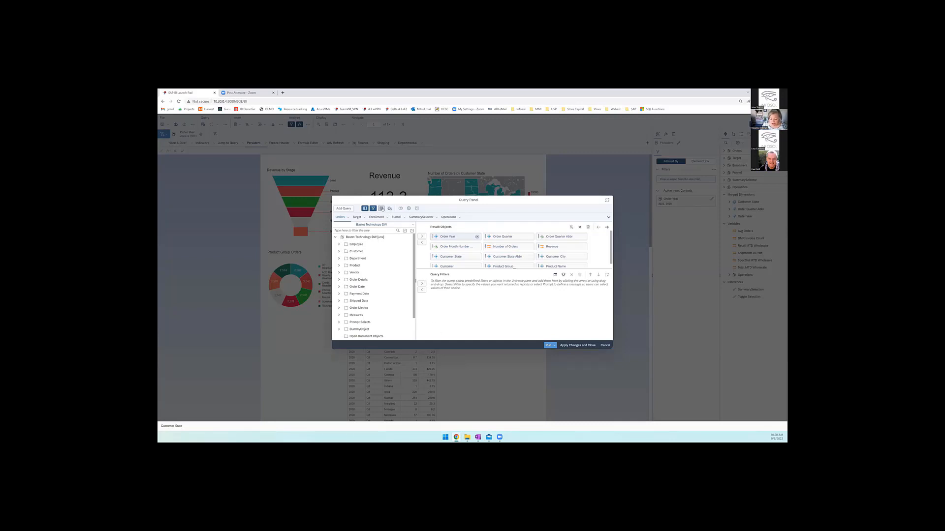
{"action": "left_click", "coordinate": [381, 209]}
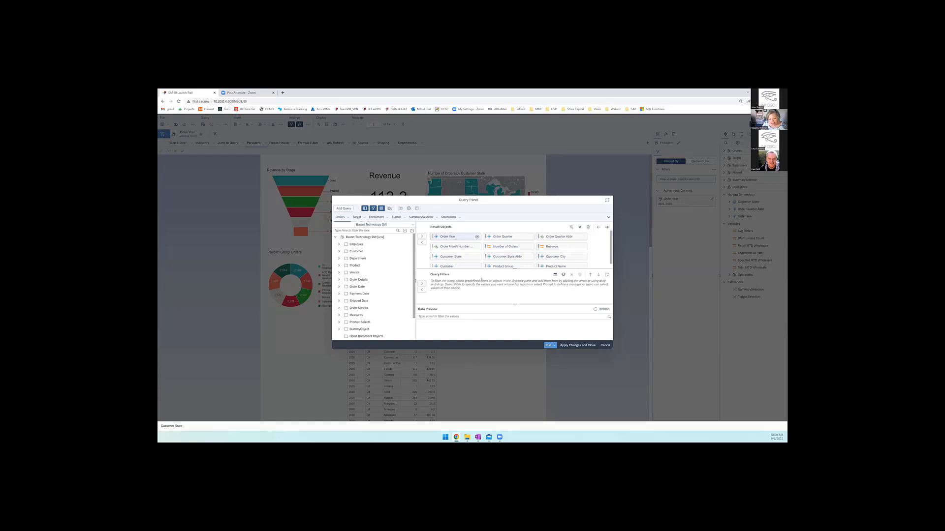
{"action": "left_click", "coordinate": [381, 208]}
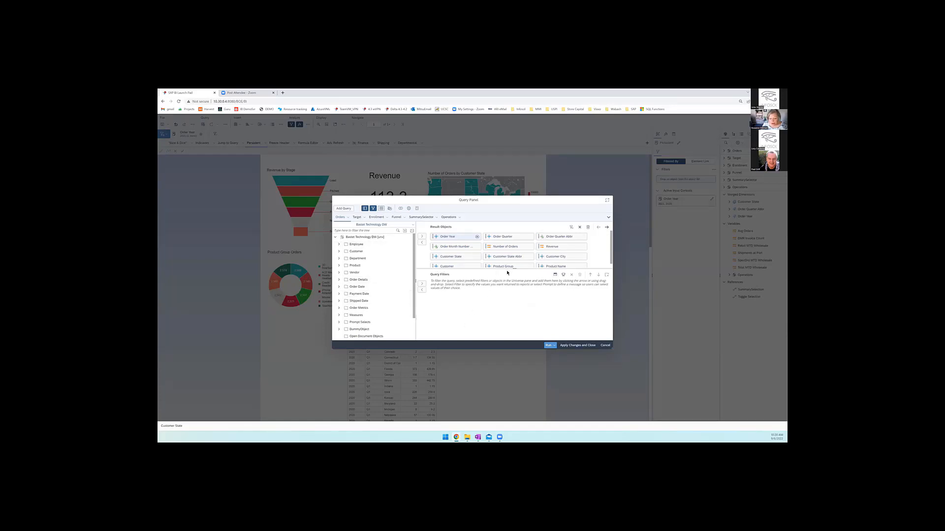
{"action": "mouse_move", "coordinate": [514, 270]}
{"action": "left_mouse_down"}
{"action": "mouse_move", "coordinate": [514, 314]}
{"action": "mouse_move", "coordinate": [518, 276]}
{"action": "left_mouse_up"}
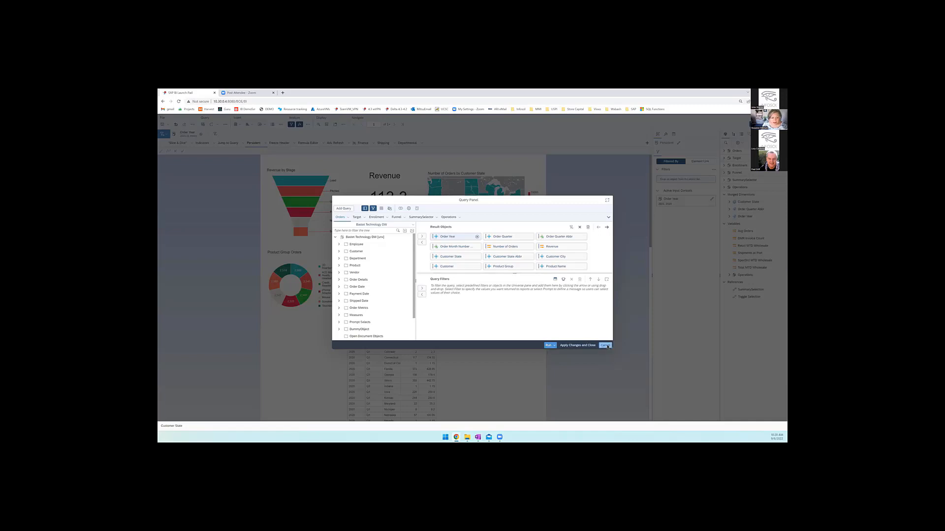
{"action": "left_click", "coordinate": [605, 345]}
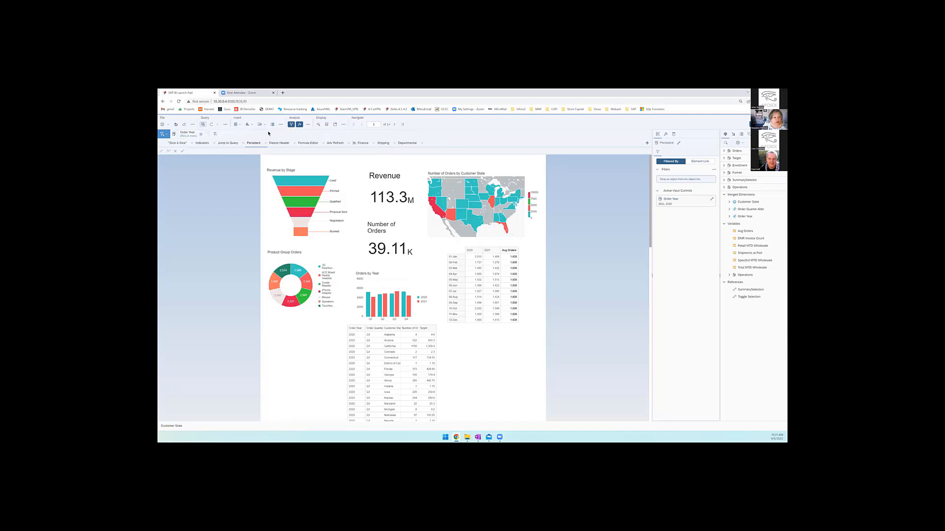
- Hide both the filter bar and the formula bar, and show them again
{"action": "left_click", "coordinate": [291, 124]}
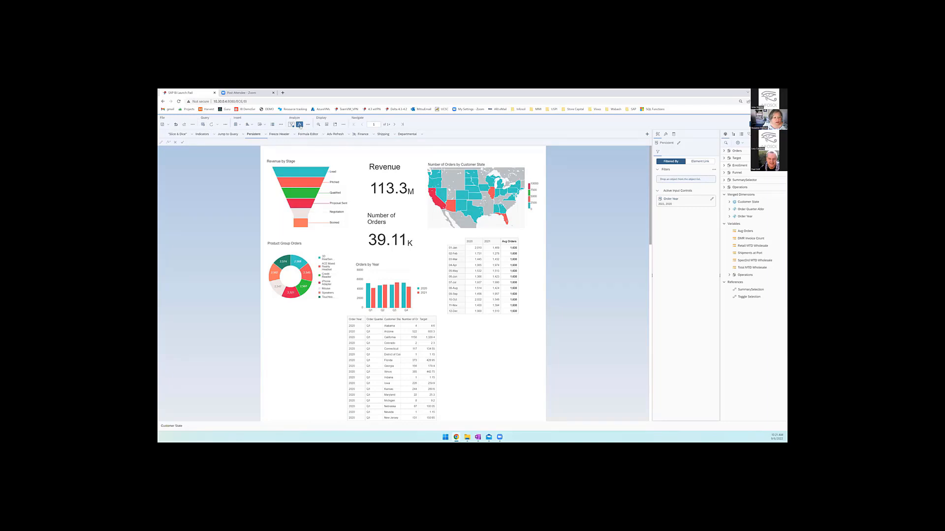
{"action": "left_click", "coordinate": [300, 125]}
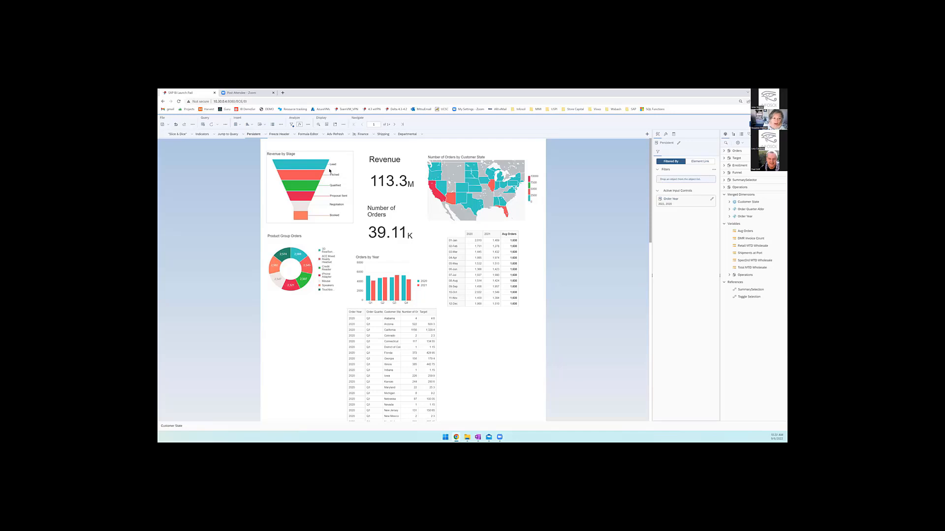
{"action": "left_click", "coordinate": [292, 124]}
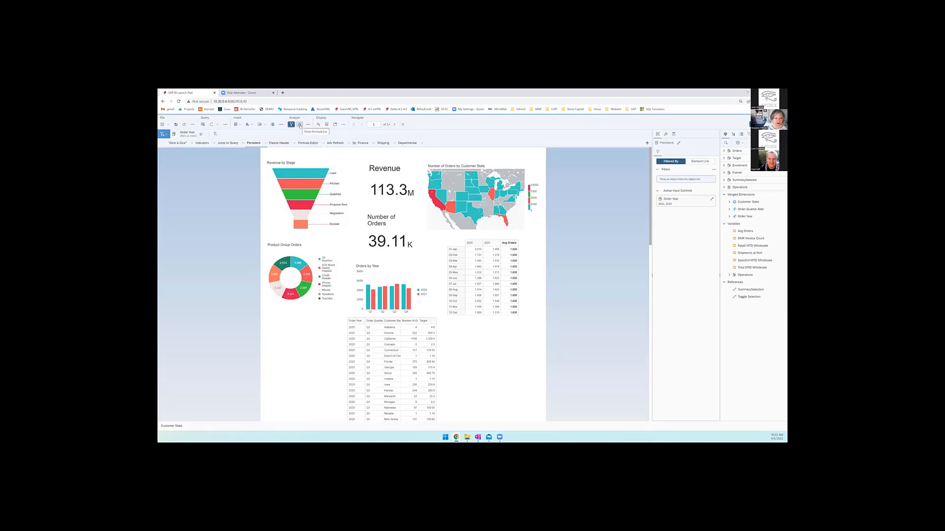
{"action": "left_click", "coordinate": [300, 125]}
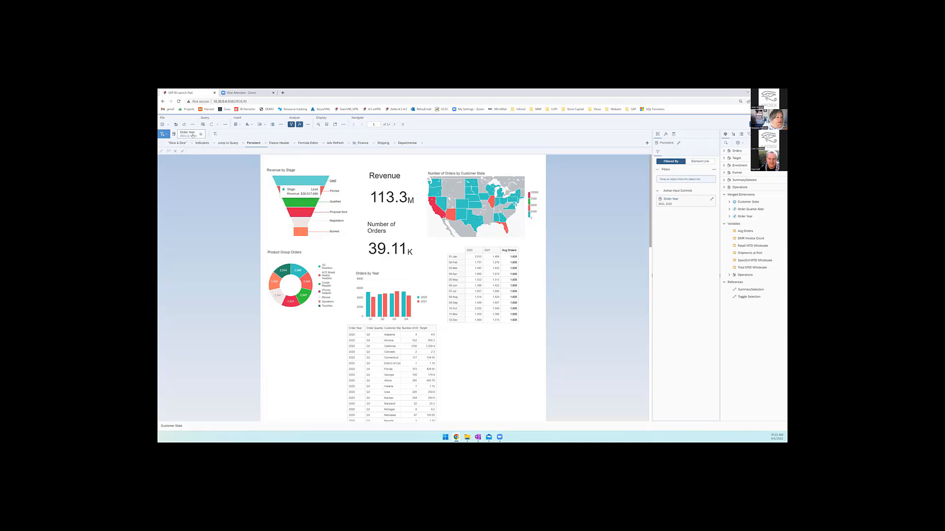
- Check the value list of the Order Year filter, and hide and reshow the filter bar
{"action": "left_click", "coordinate": [193, 136]}
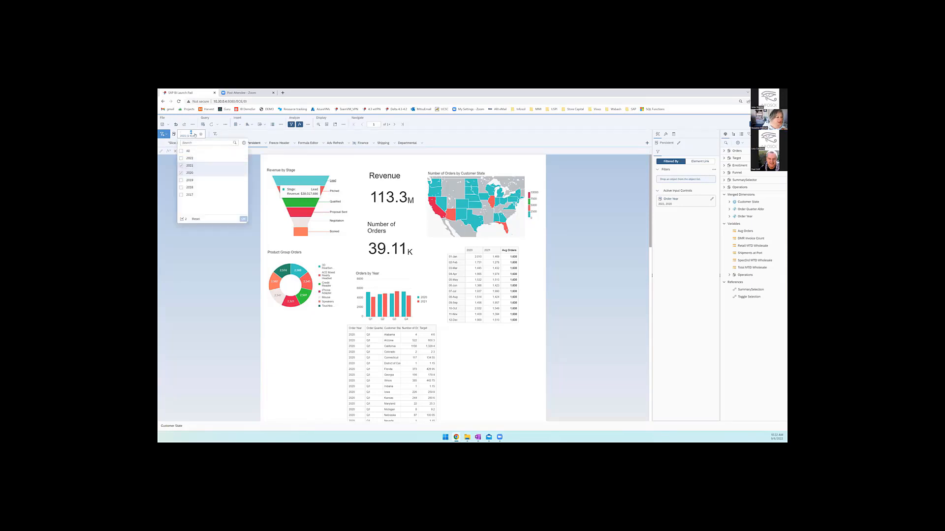
{"action": "left_click", "coordinate": [202, 250]}
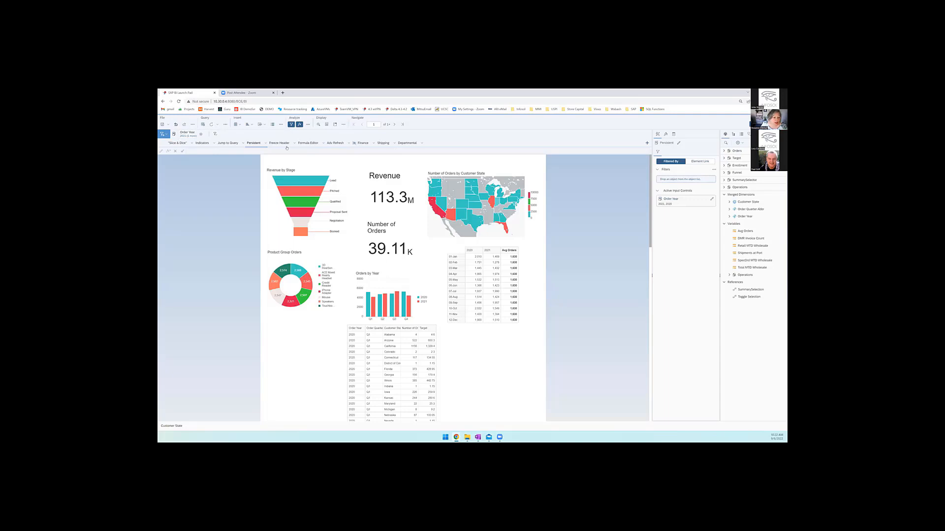
{"action": "left_click", "coordinate": [291, 125]}
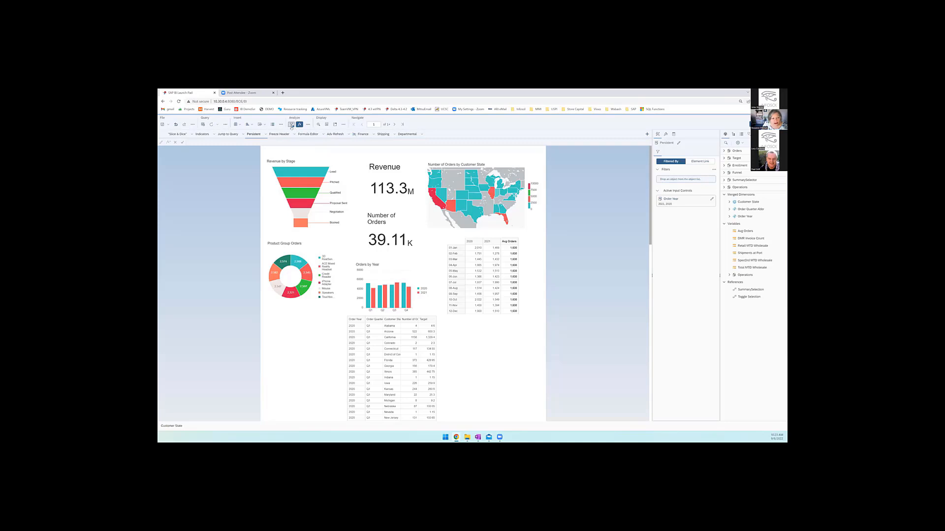
{"action": "left_click", "coordinate": [291, 124]}
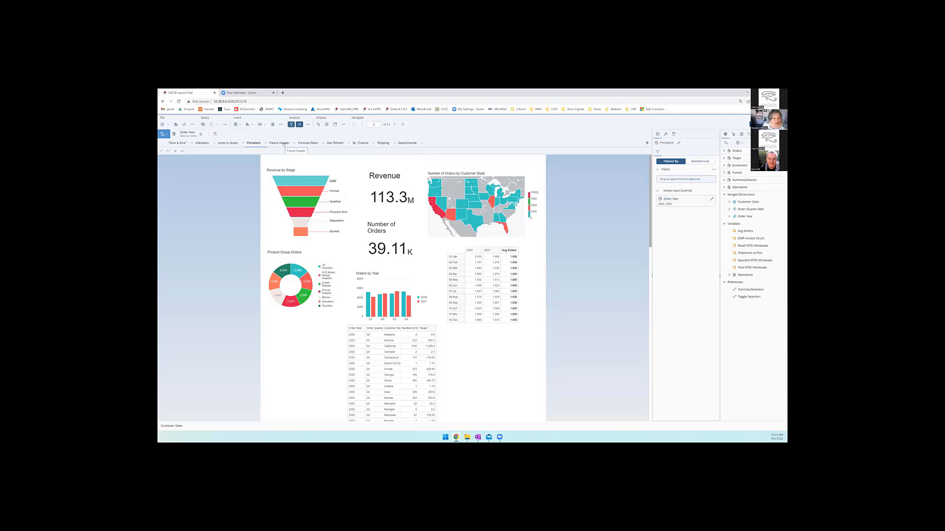
- Open the Freeze Header report and examine how the table's header row behaves while moving through the rows
{"action": "left_click", "coordinate": [284, 143]}
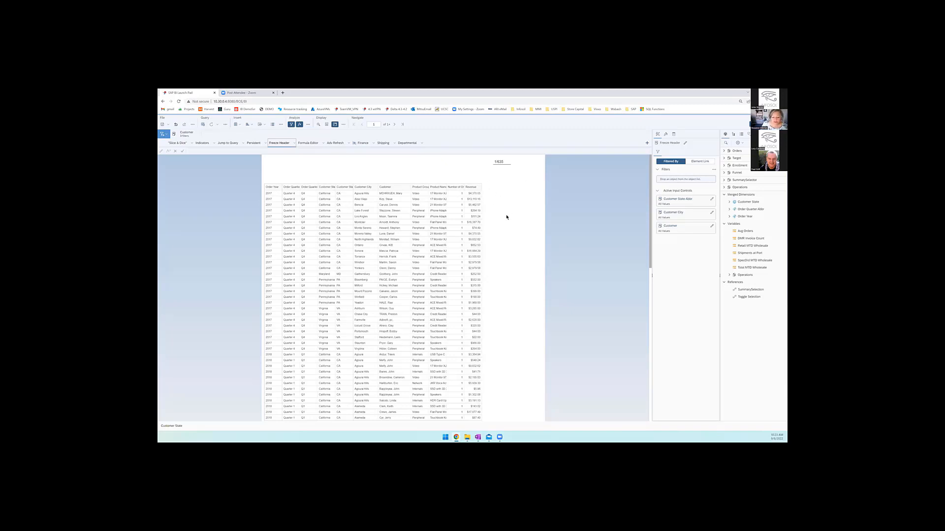
{"action": "scroll", "coordinate": [362, 211], "scroll_direction": "down", "scroll_amount": 2}
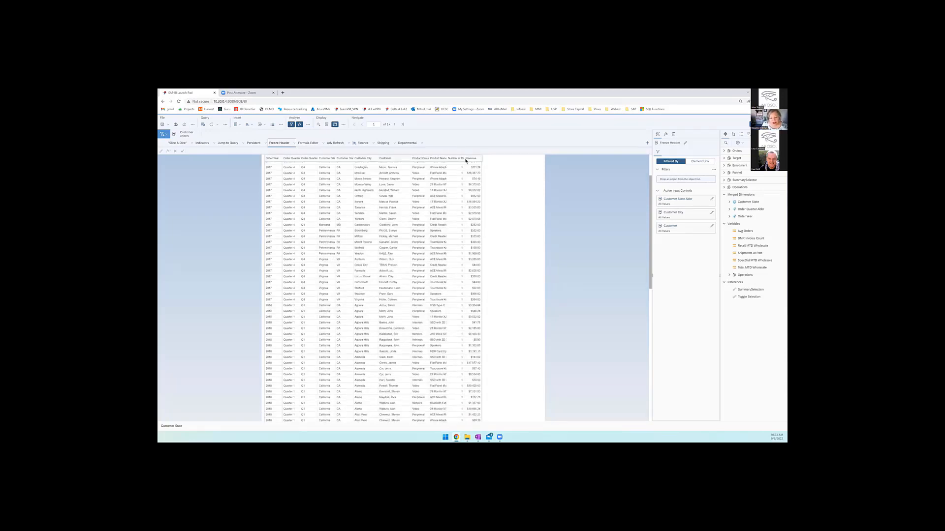
{"action": "scroll", "coordinate": [472, 172], "scroll_direction": "down", "scroll_amount": 5}
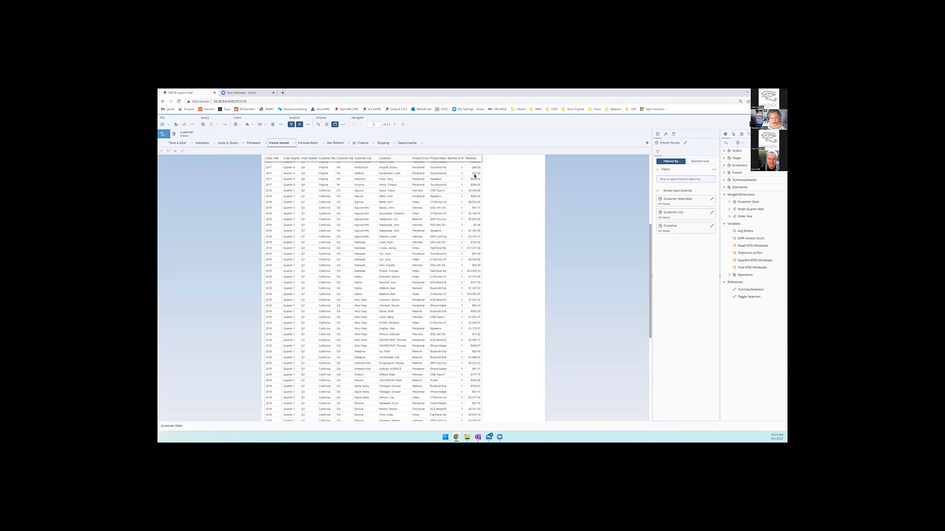
{"action": "scroll", "coordinate": [474, 176], "scroll_direction": "down", "scroll_amount": 8}
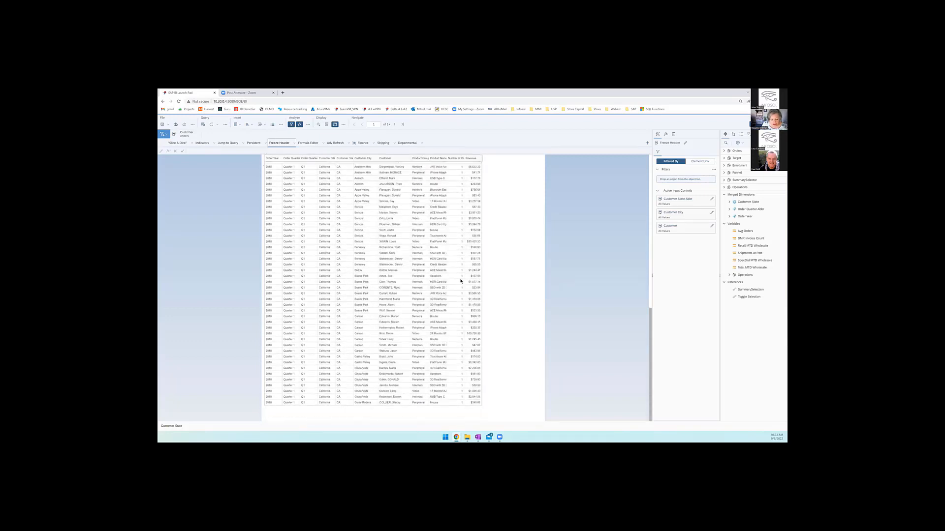
{"action": "scroll", "coordinate": [458, 280], "scroll_direction": "up", "scroll_amount": 5}
{"action": "scroll", "coordinate": [457, 279], "scroll_direction": "up", "scroll_amount": 4}
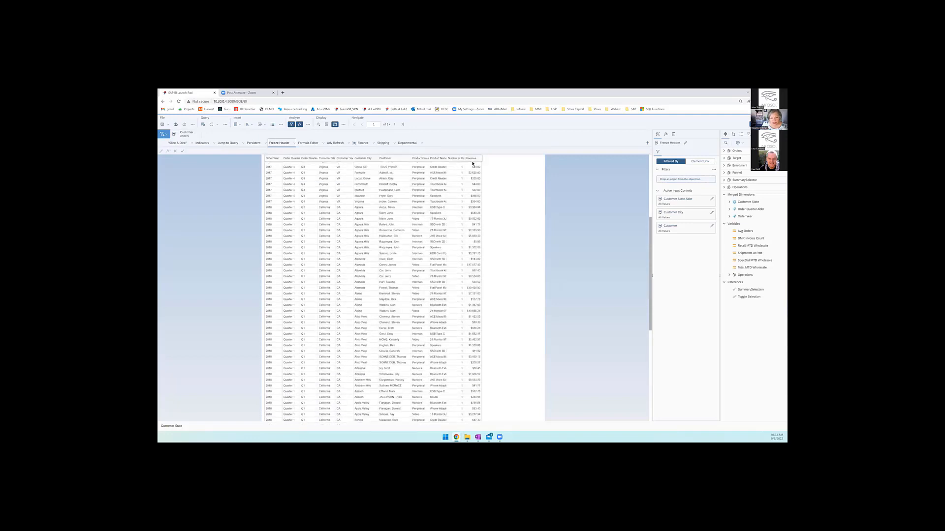
- Unfreeze all table headers, freeze them again, and check how the header row behaves while moving through the table
{"action": "scroll", "coordinate": [449, 206], "scroll_direction": "up", "scroll_amount": 5}
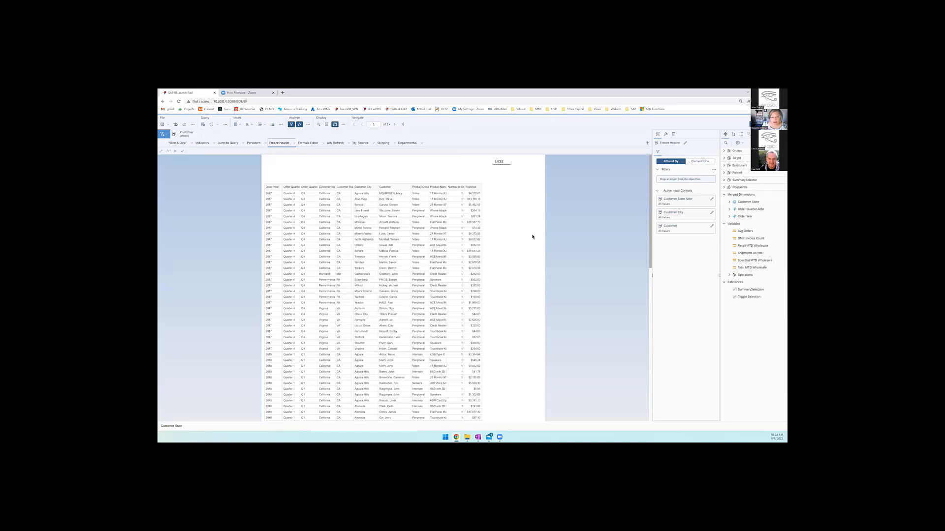
{"action": "scroll", "coordinate": [384, 206], "scroll_direction": "down", "scroll_amount": 2}
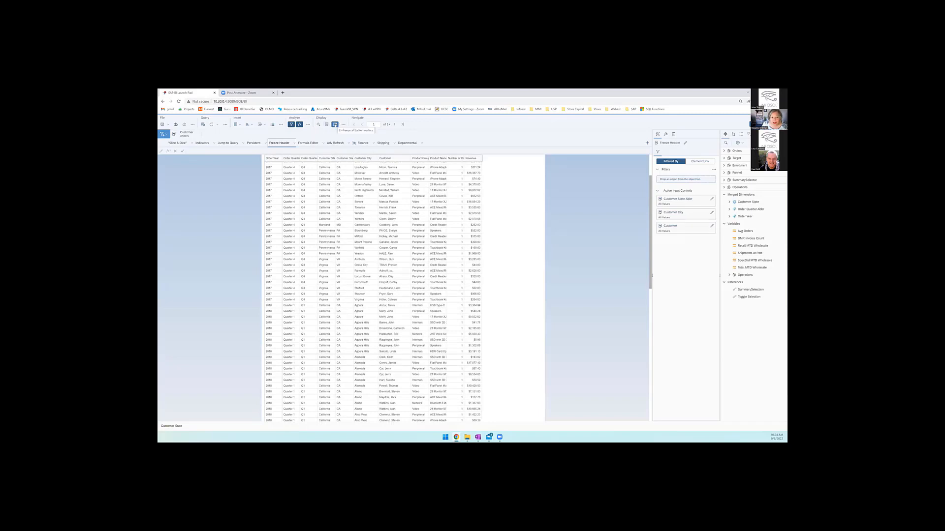
{"action": "left_click", "coordinate": [335, 125]}
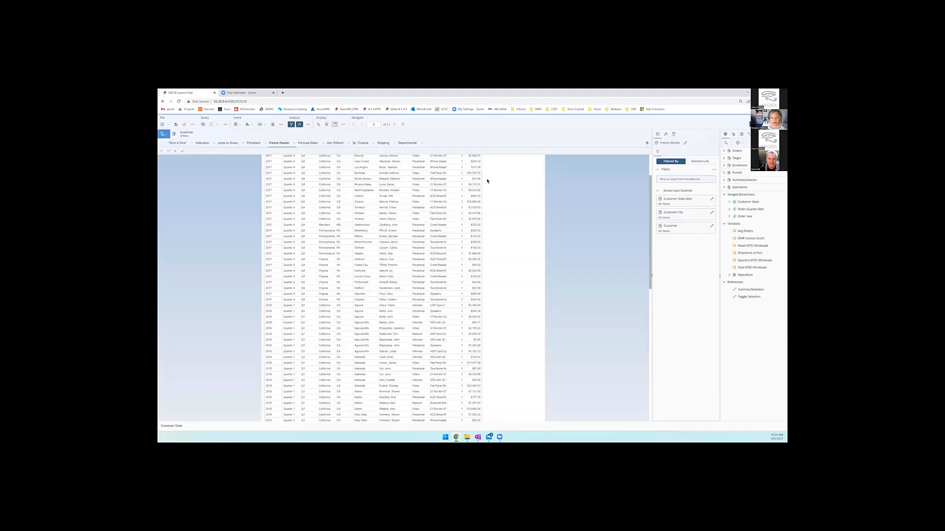
{"action": "scroll", "coordinate": [445, 185], "scroll_direction": "up", "scroll_amount": 3}
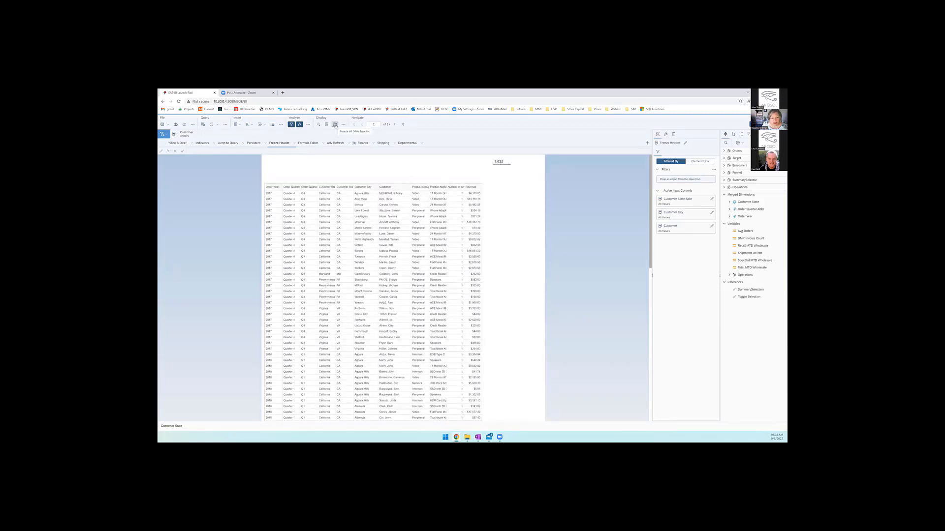
{"action": "left_click", "coordinate": [334, 125]}
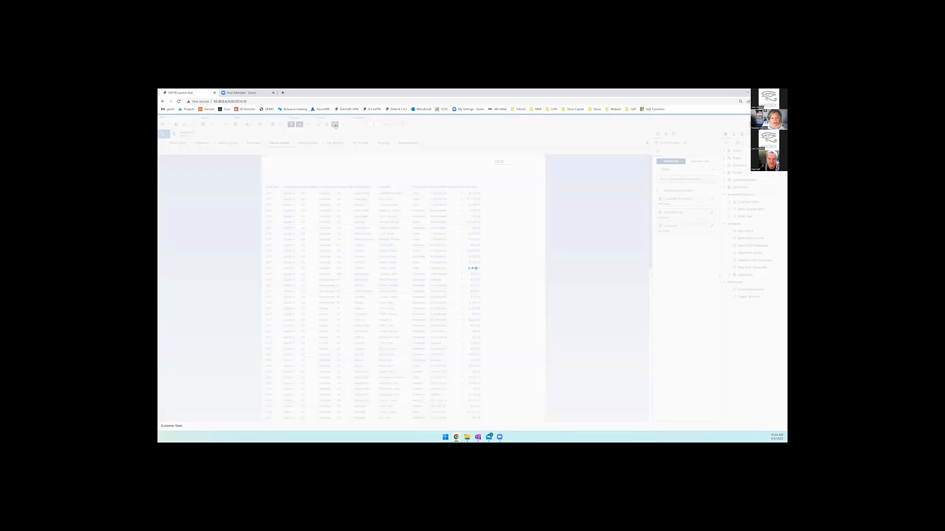
{"action": "scroll", "coordinate": [399, 167], "scroll_direction": "down", "scroll_amount": 5}
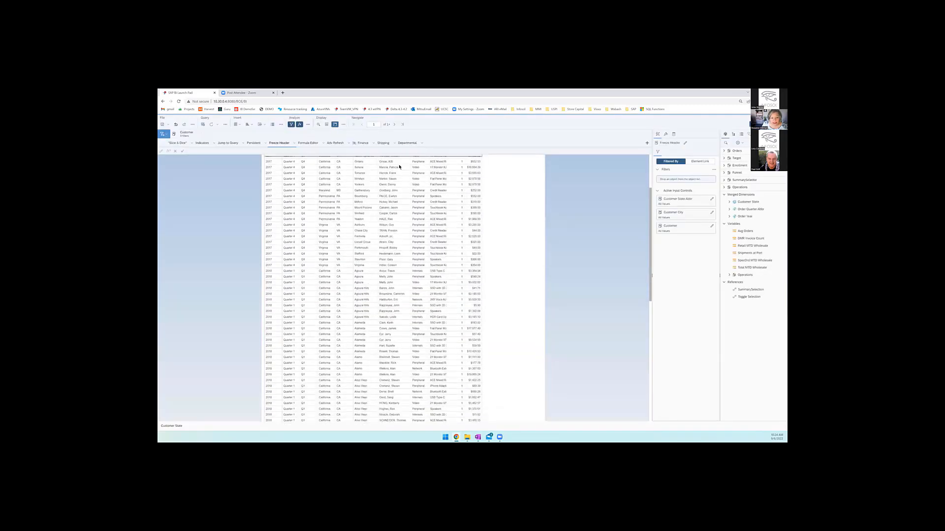
{"action": "scroll", "coordinate": [400, 166], "scroll_direction": "down", "scroll_amount": 3}
{"action": "scroll", "coordinate": [400, 166], "scroll_direction": "down", "scroll_amount": 6}
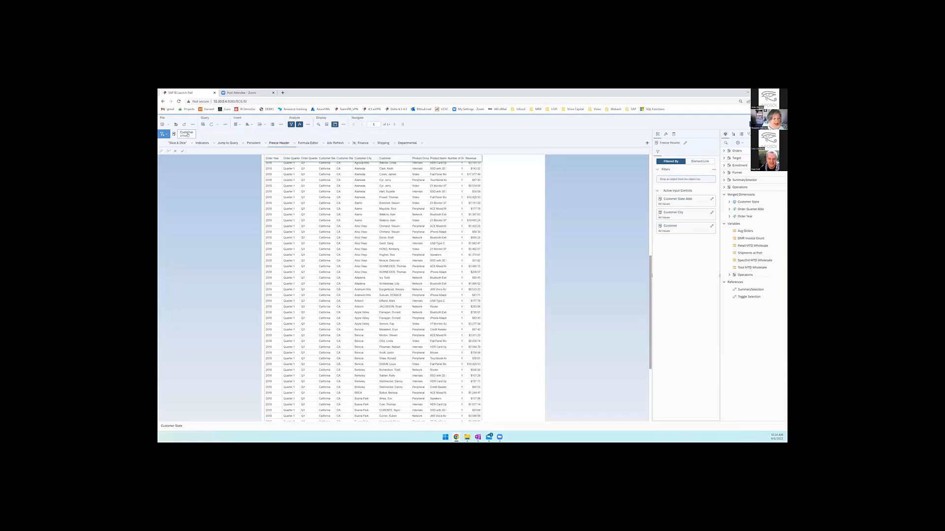
- Expand the Customer filter group and, in reading mode, filter Customer State Abbr to AZ only
{"action": "left_click", "coordinate": [188, 135]}
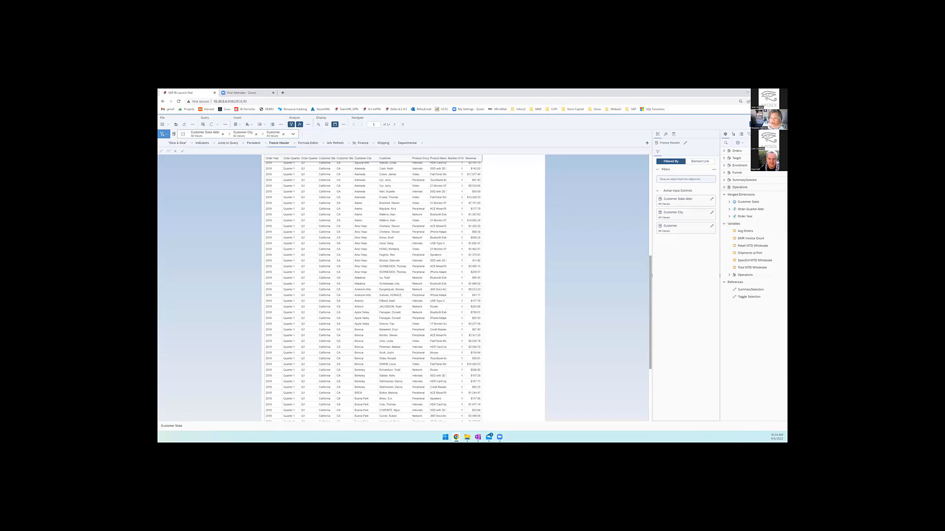
{"action": "left_click", "coordinate": [759, 132]}
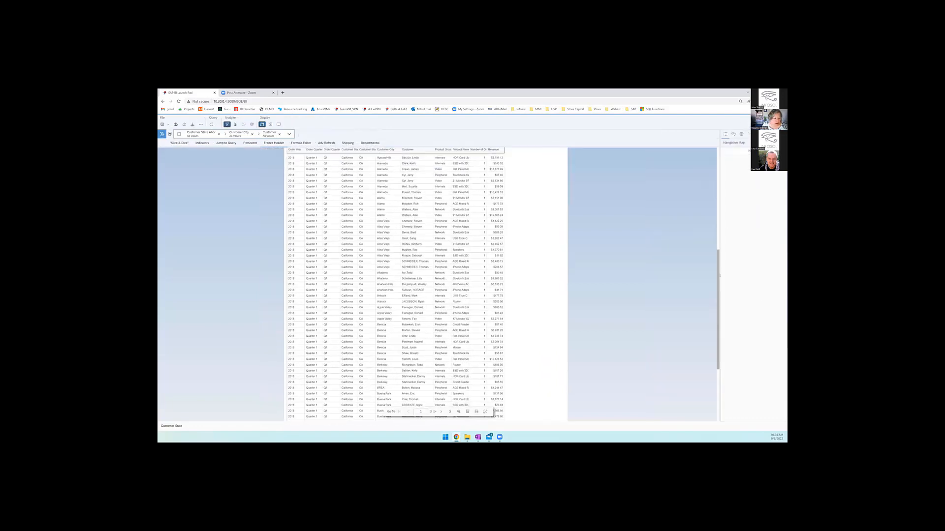
{"action": "left_click", "coordinate": [196, 134]}
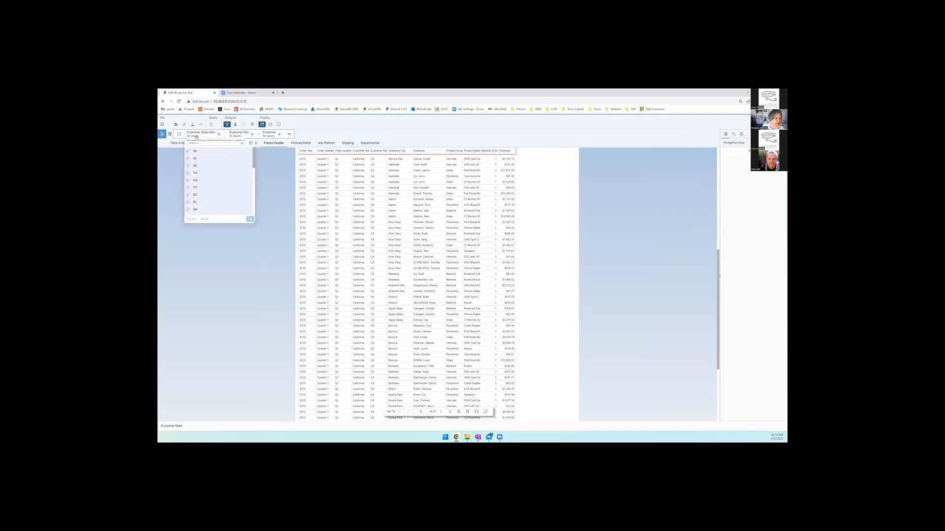
{"action": "left_click", "coordinate": [188, 151]}
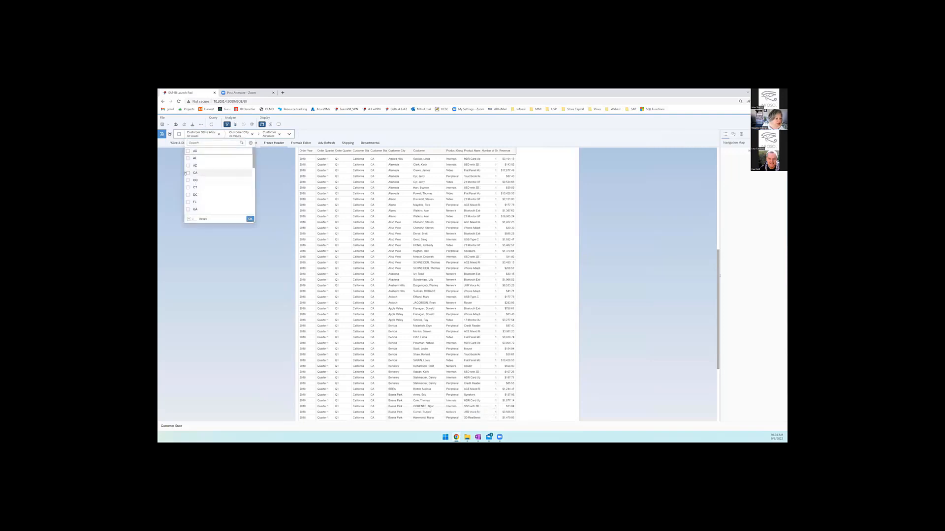
{"action": "left_click", "coordinate": [187, 166]}
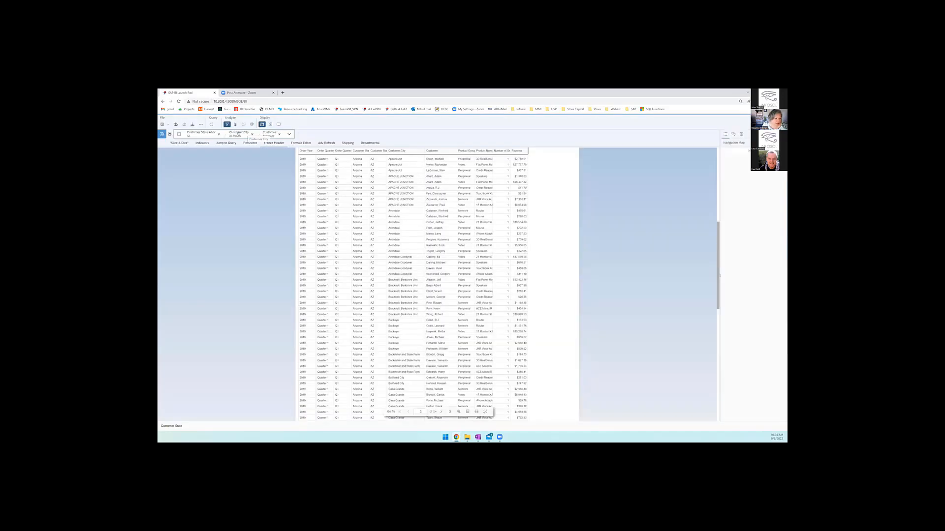
- Filter Customer City to APACHE JUNCTION, Avondale, Avondale Goodyear and Buckeye
{"action": "left_click", "coordinate": [246, 134]}
{"action": "left_click", "coordinate": [227, 151]}
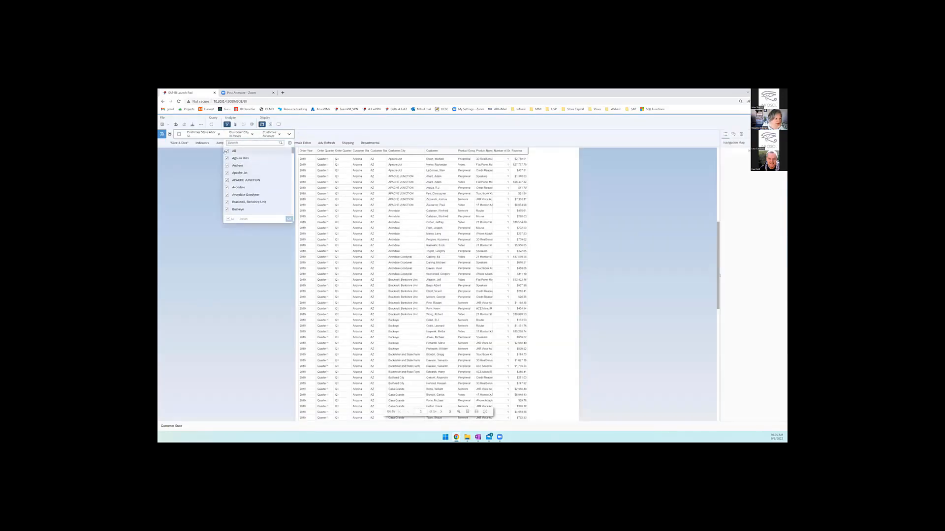
{"action": "left_click", "coordinate": [227, 180]}
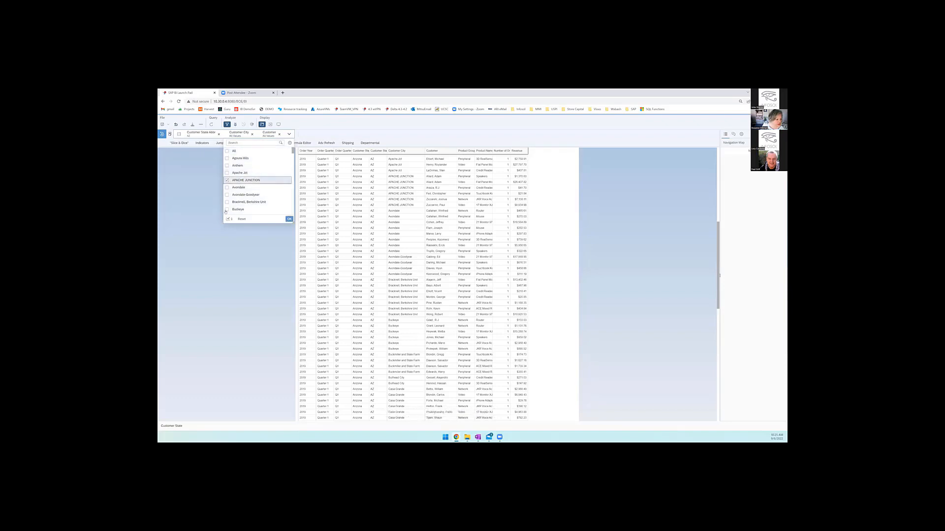
{"action": "left_click", "coordinate": [226, 210]}
{"action": "scroll", "coordinate": [231, 197], "scroll_direction": "down", "scroll_amount": 1}
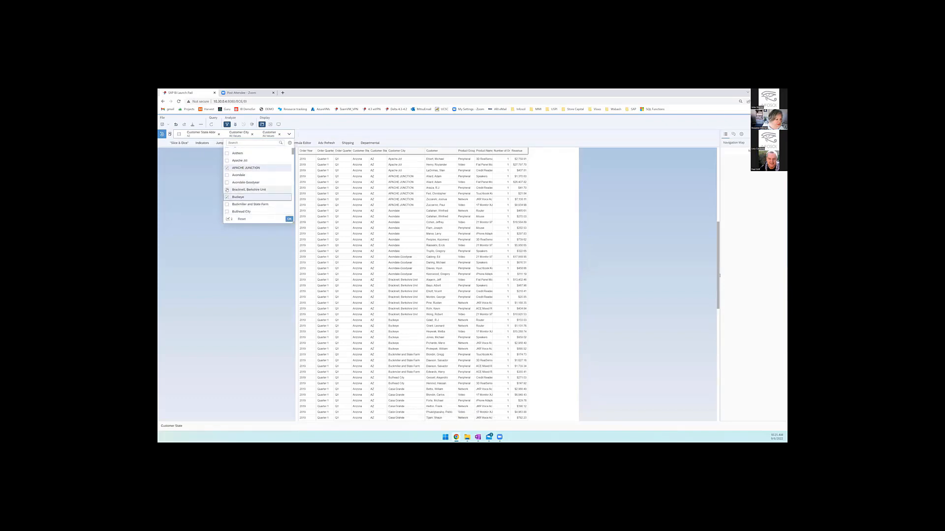
{"action": "left_click", "coordinate": [227, 179]}
{"action": "left_click", "coordinate": [226, 172]}
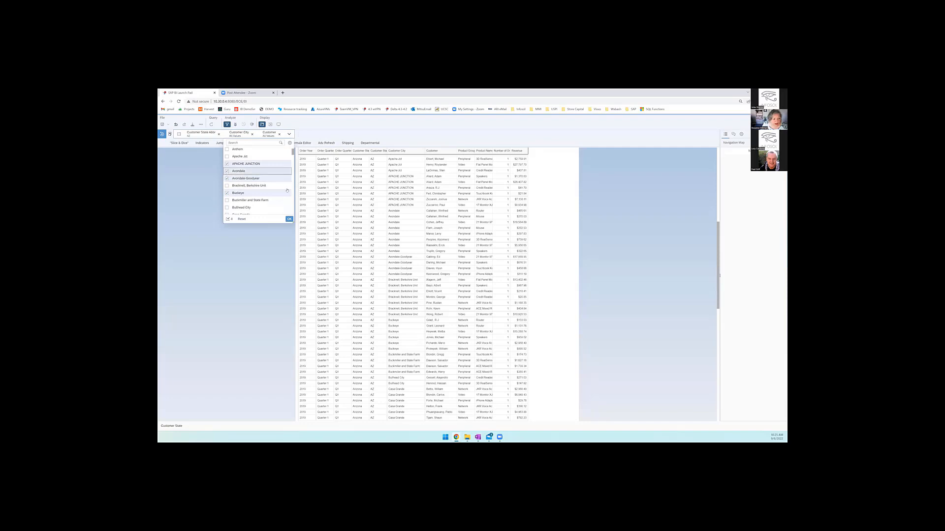
{"action": "left_click", "coordinate": [289, 219]}
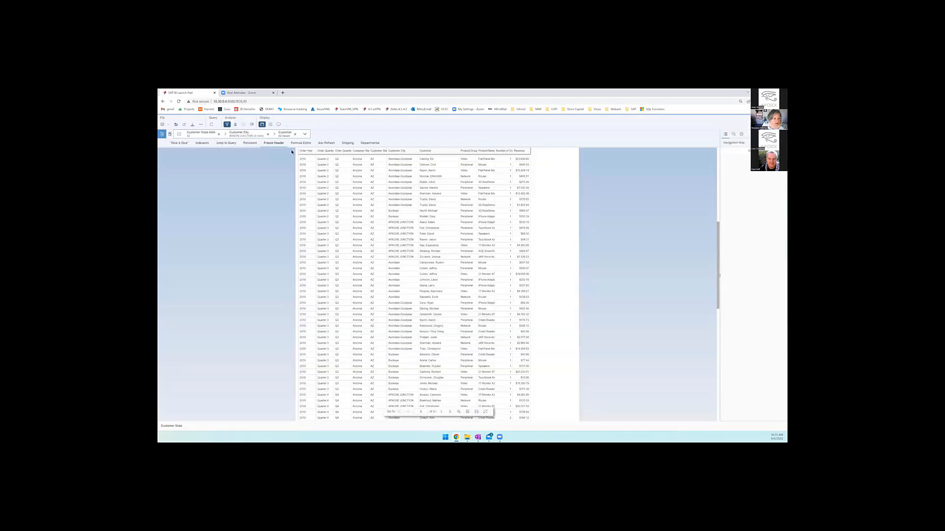
- Reset the state, city and customer filters to all values and return the document to design mode
{"action": "left_click", "coordinate": [283, 135]}
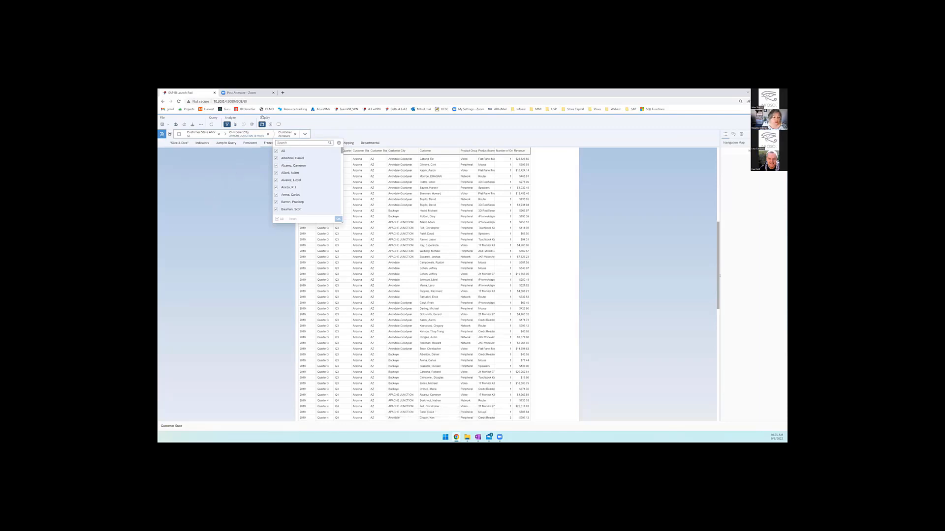
{"action": "left_click", "coordinate": [162, 135]}
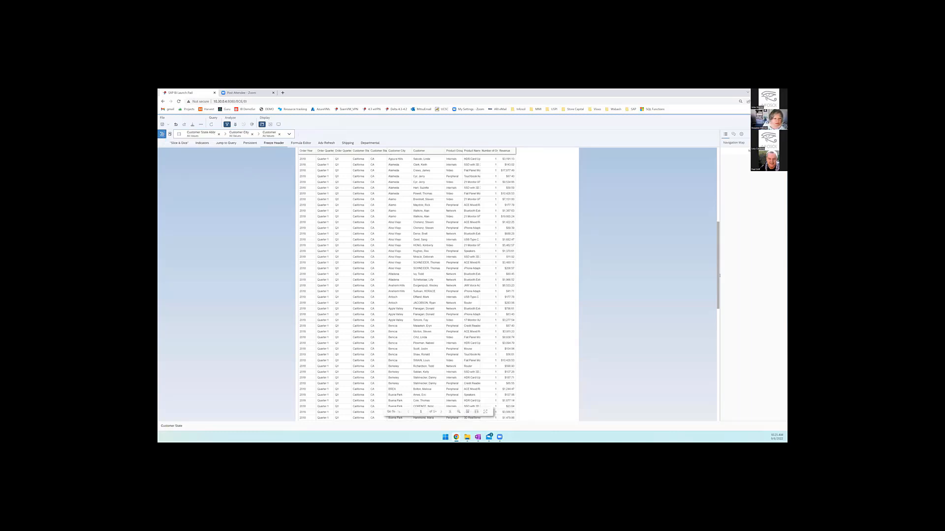
{"action": "left_click", "coordinate": [760, 124]}
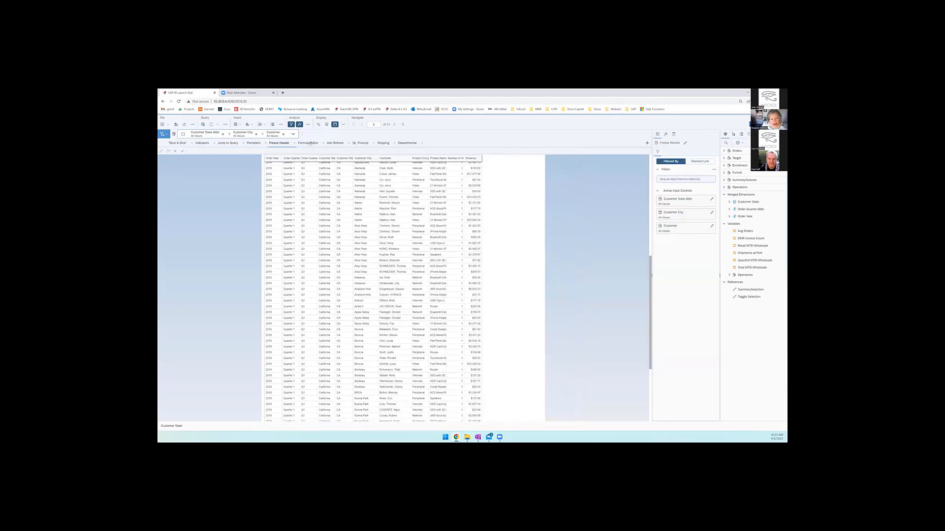
- Go to the Formula Editor report and open the DMR Invoice Count variable to examine its formula
{"action": "left_click", "coordinate": [310, 143]}
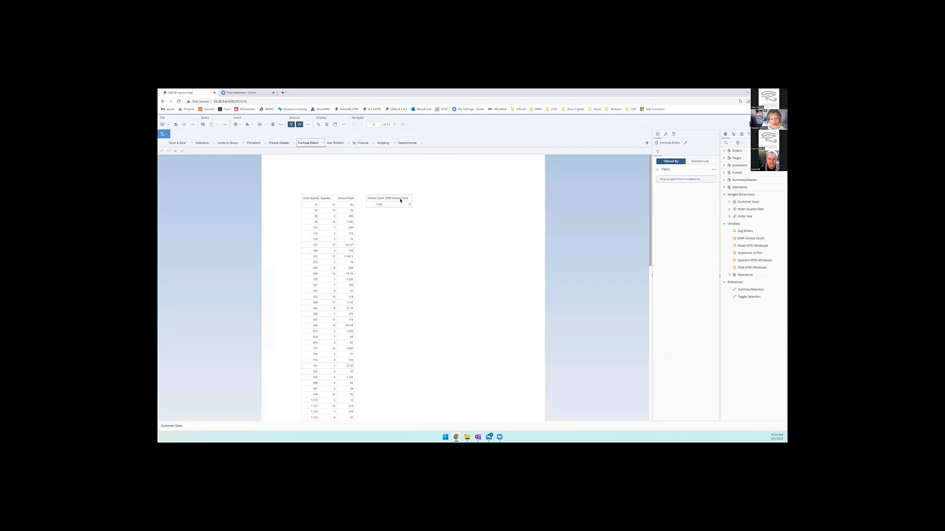
{"action": "left_click", "coordinate": [401, 205]}
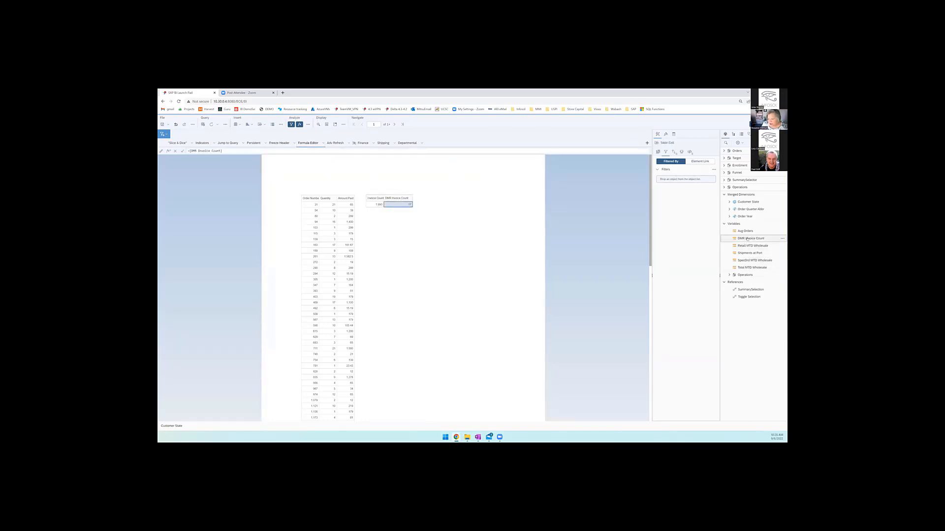
{"action": "double_click", "coordinate": [747, 239]}
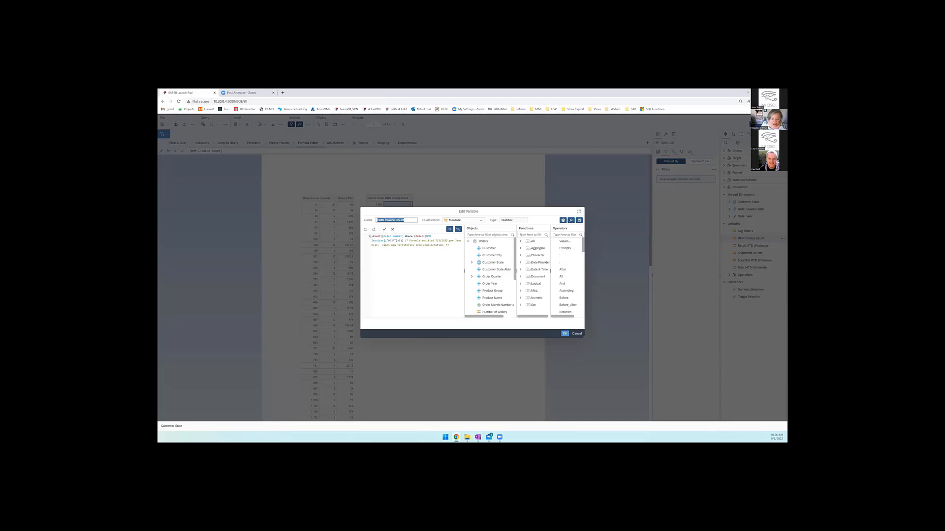
{"action": "left_click", "coordinate": [372, 236]}
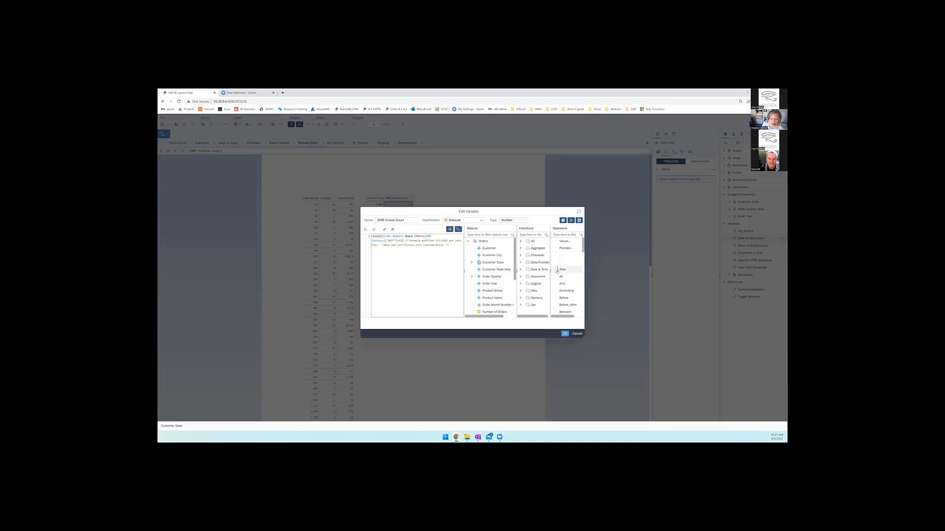
- Switch the formula's line wrapping and the neighbouring editor option off and on again, and cancel the variable edit
{"action": "left_click", "coordinate": [449, 230]}
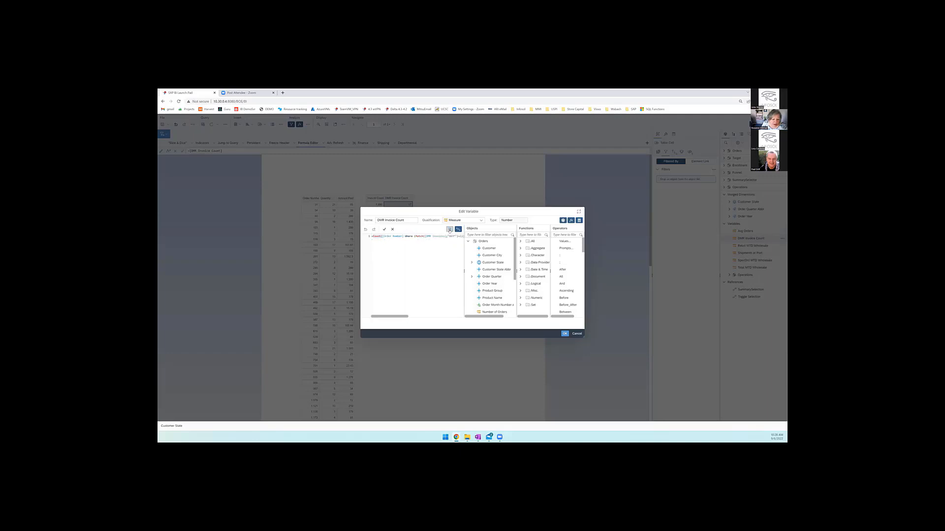
{"action": "left_click", "coordinate": [449, 230]}
{"action": "left_click", "coordinate": [458, 230]}
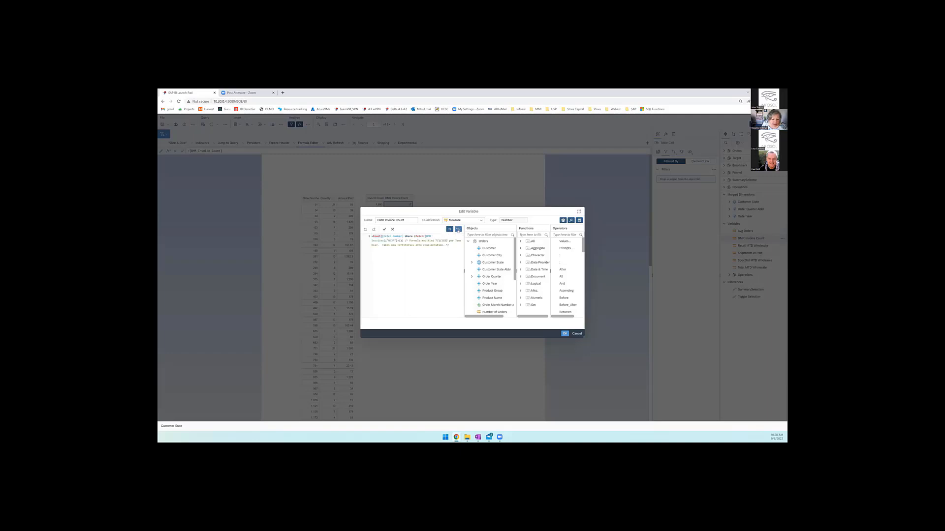
{"action": "left_click", "coordinate": [458, 230]}
{"action": "left_click", "coordinate": [576, 334]}
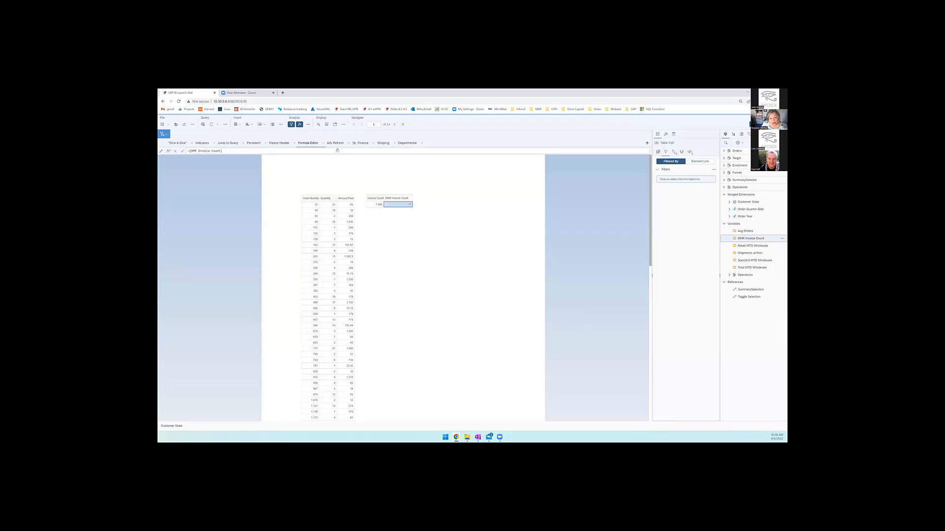
- On the Adv Refresh report, run an advanced refresh for the Orders data provider only
{"action": "left_click", "coordinate": [334, 142]}
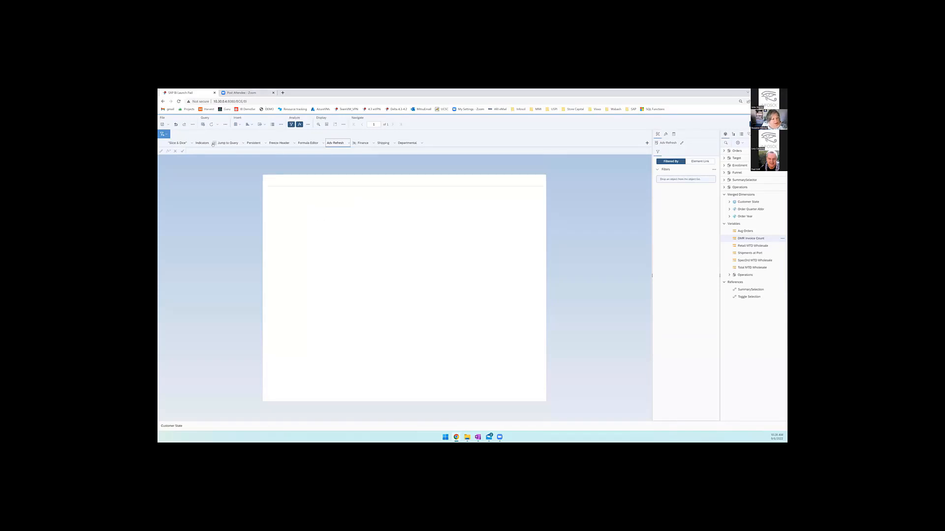
{"action": "left_click", "coordinate": [217, 125]}
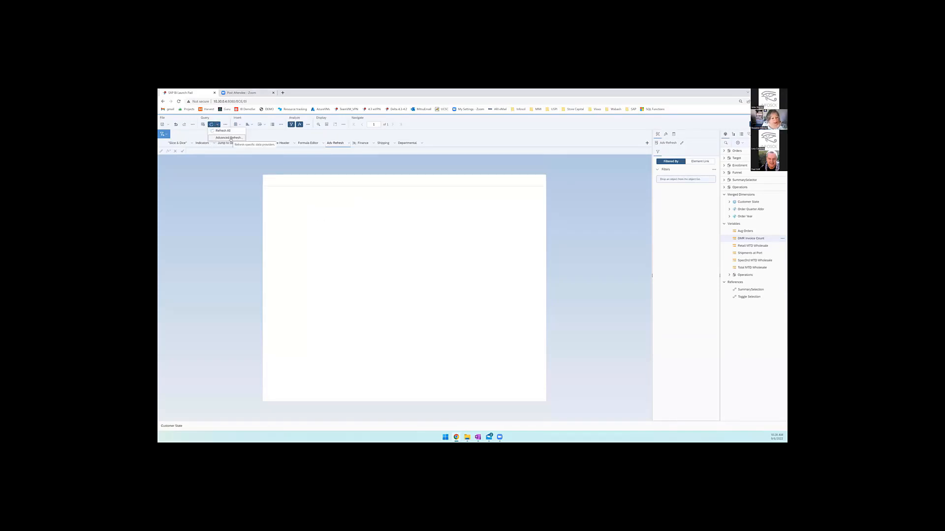
{"action": "left_click", "coordinate": [229, 138]}
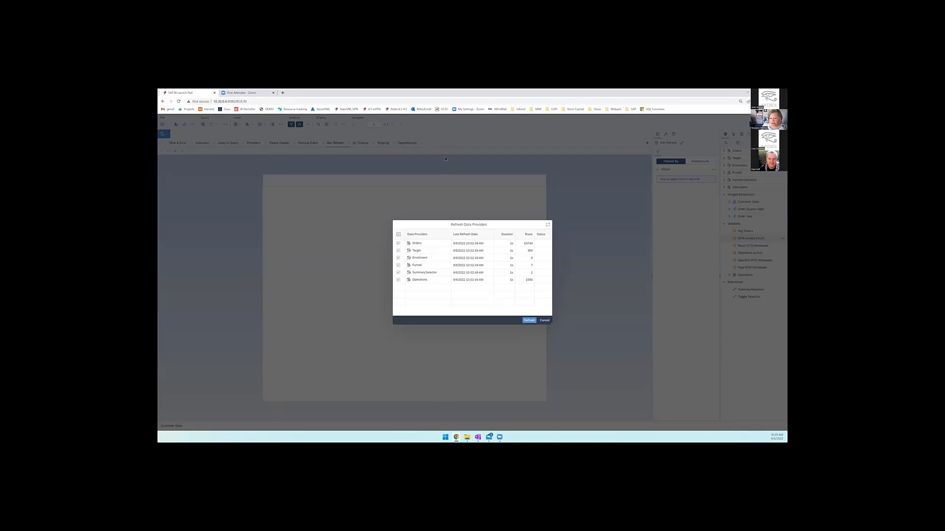
{"action": "left_click", "coordinate": [399, 235]}
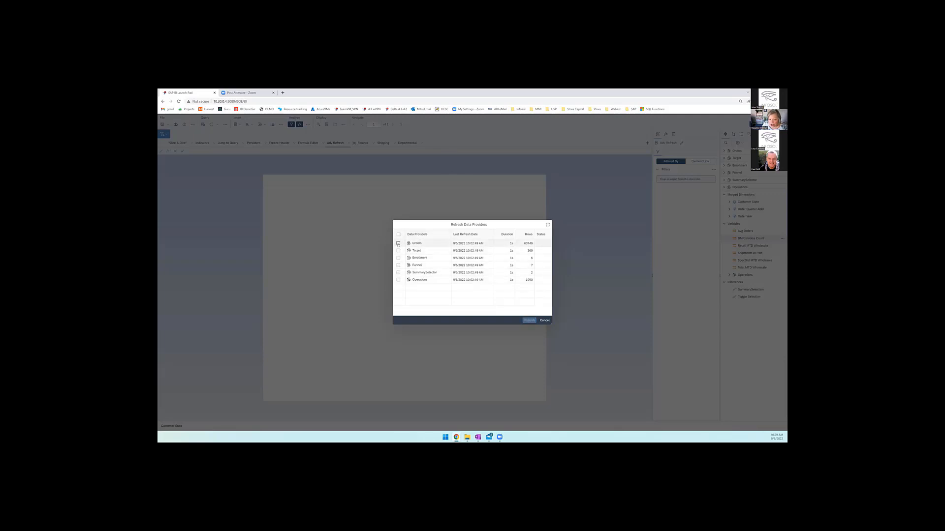
{"action": "left_click", "coordinate": [398, 243]}
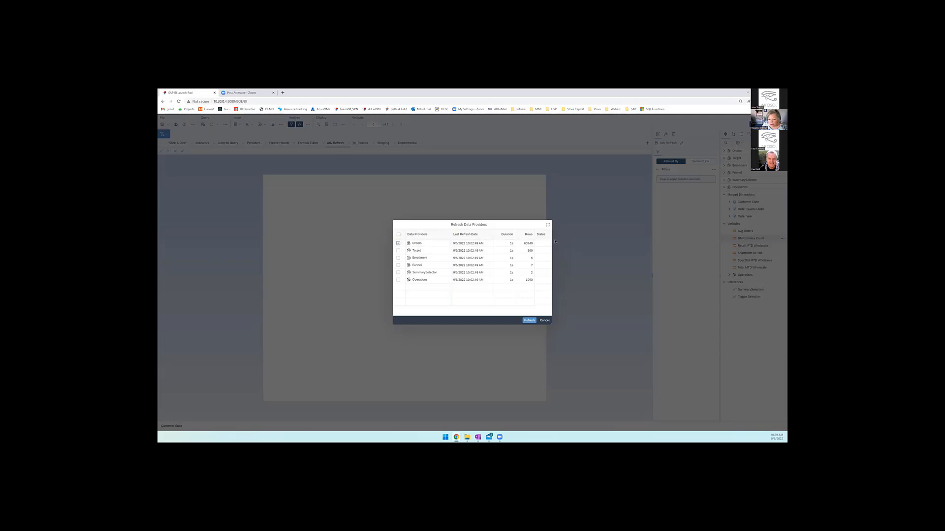
{"action": "left_click", "coordinate": [529, 321]}
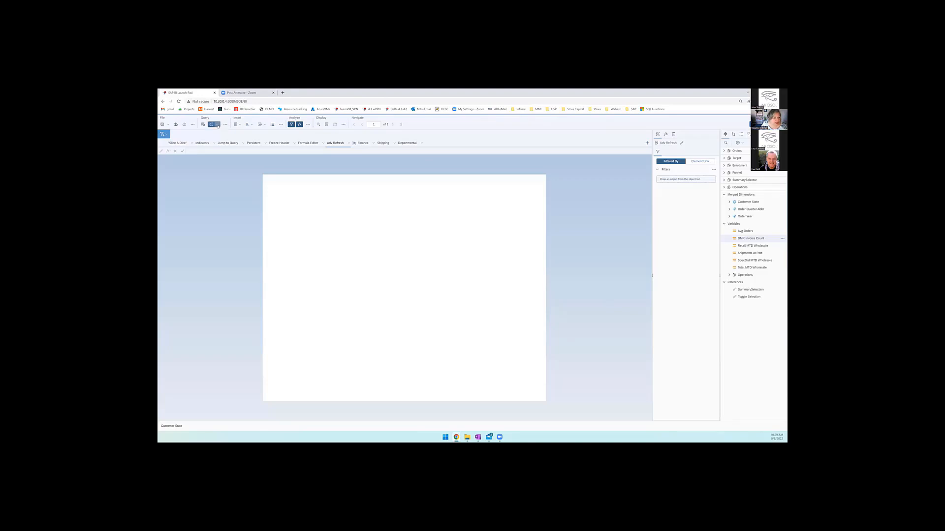
- Open the Finance report after checking the available refresh options
{"action": "left_click", "coordinate": [217, 125]}
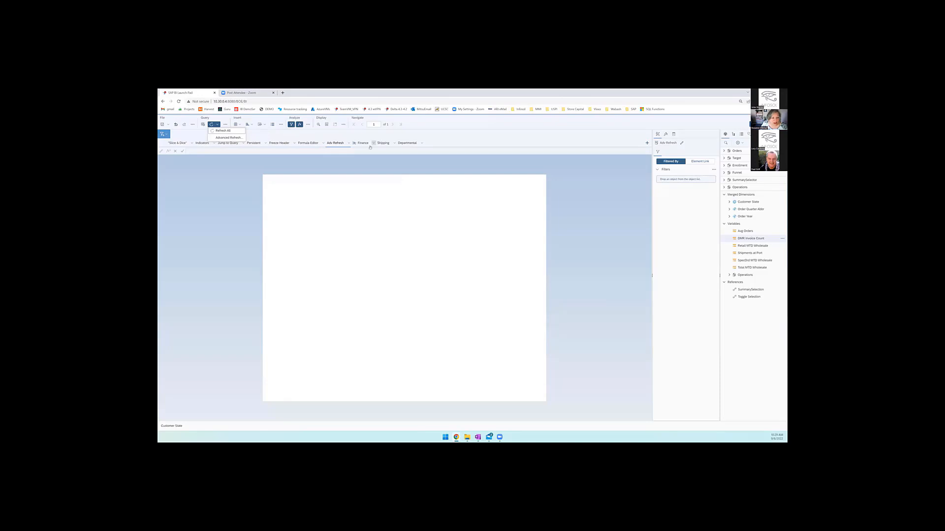
{"action": "left_click", "coordinate": [365, 143]}
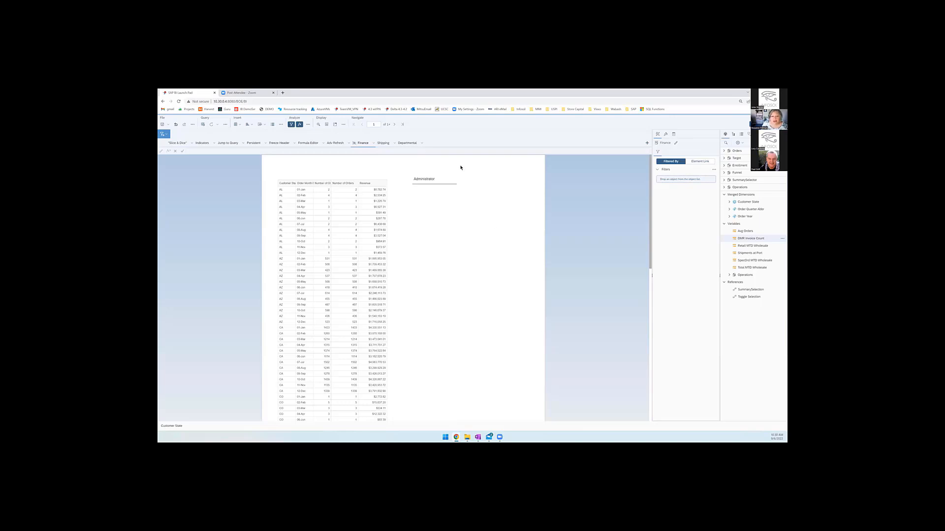
- Examine the formula and hide settings of the current-user cell on the Finance report, and deselect the cell
{"action": "left_click", "coordinate": [439, 181]}
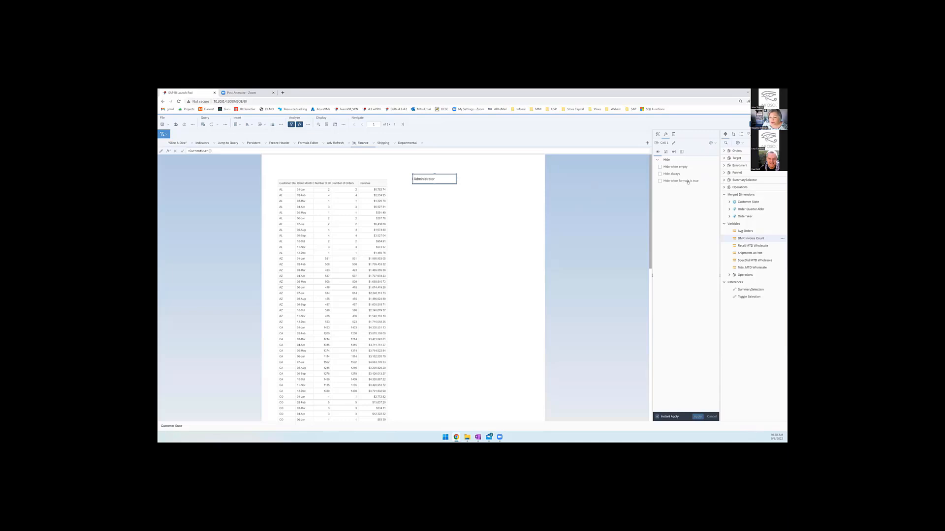
{"action": "left_click", "coordinate": [440, 224]}
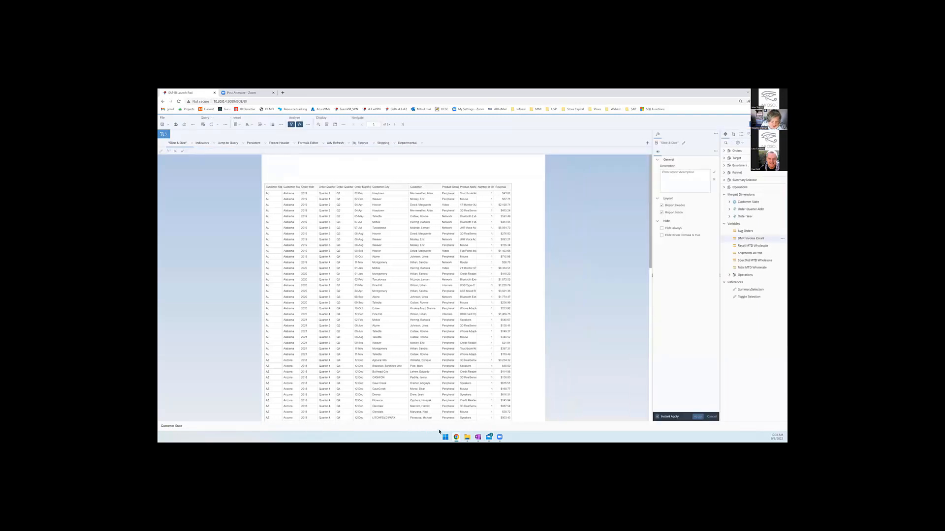
- Switch to the second BI Launch Pad browser window and sign in by entering the account password
{"action": "mouse_move", "coordinate": [456, 437]}
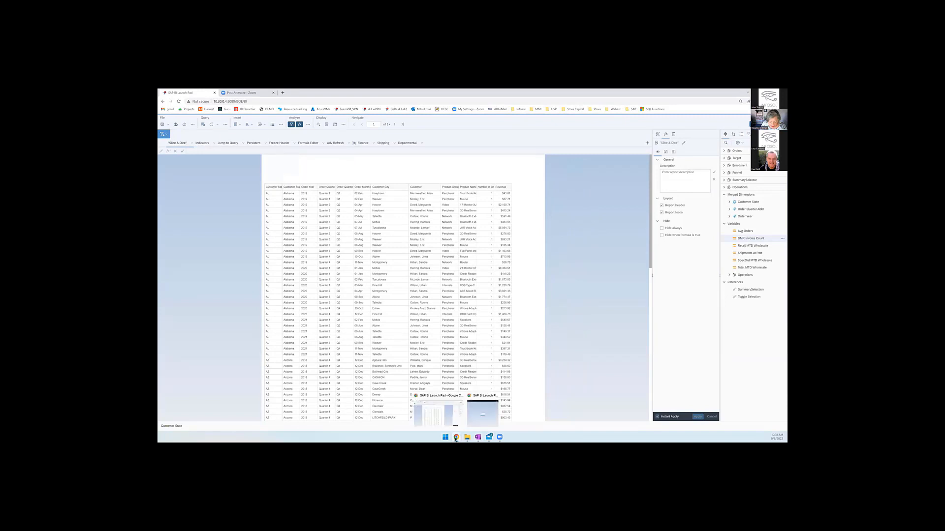
{"action": "left_click", "coordinate": [475, 412]}
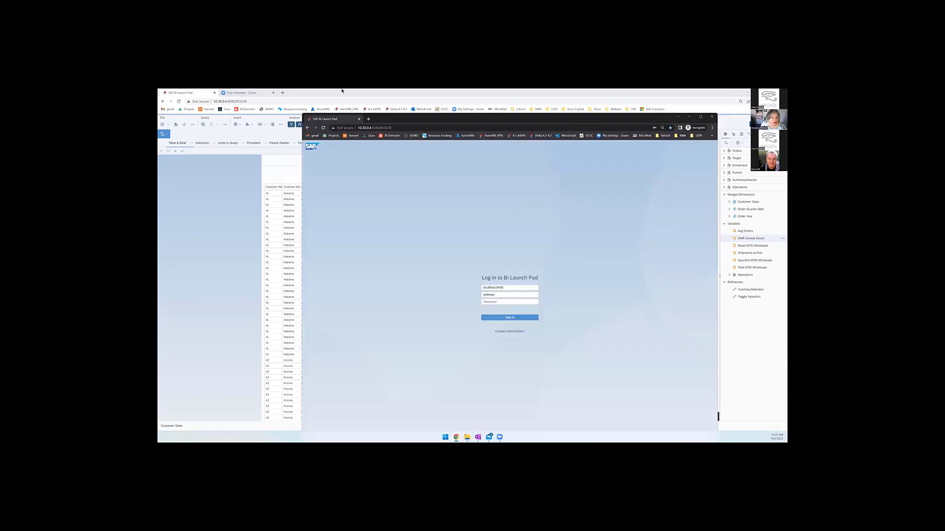
{"action": "left_click", "coordinate": [504, 302]}
{"action": "left_click", "coordinate": [503, 302]}
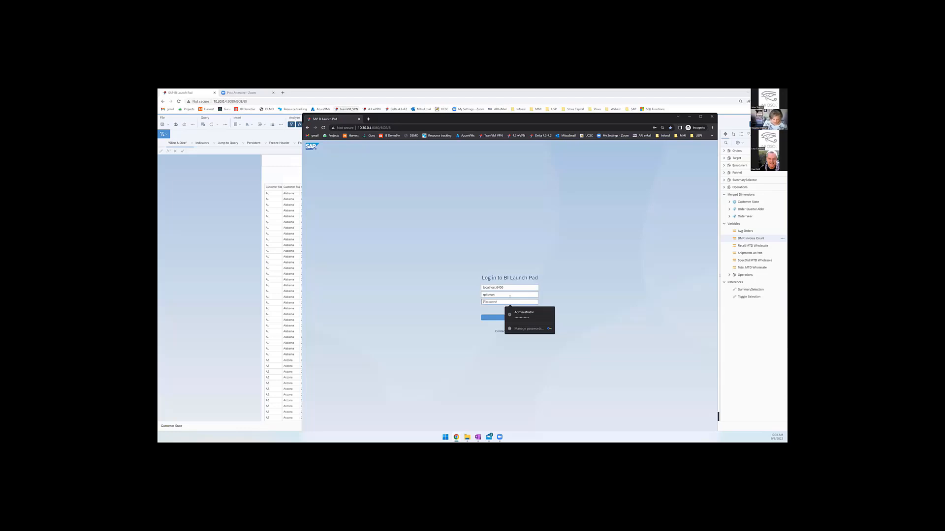
{"action": "type", "text": "****"}
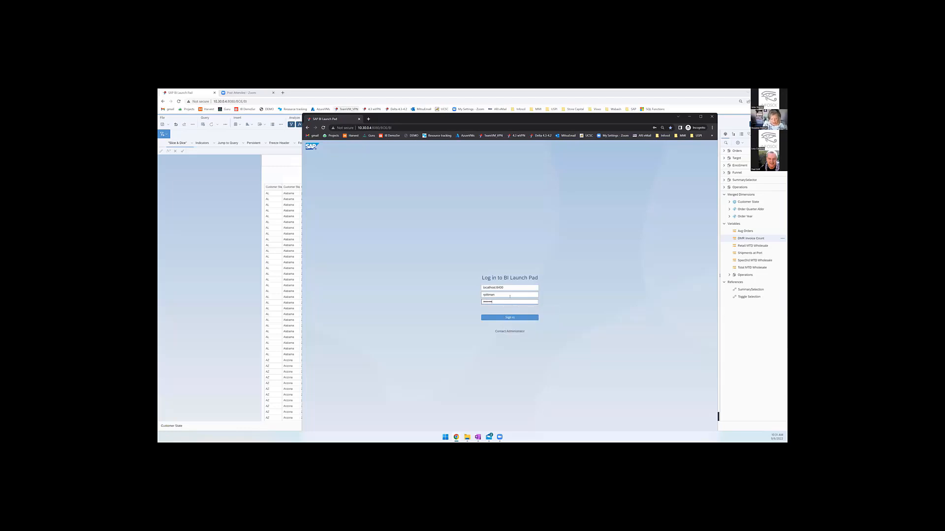
{"action": "key", "text": "Return"}
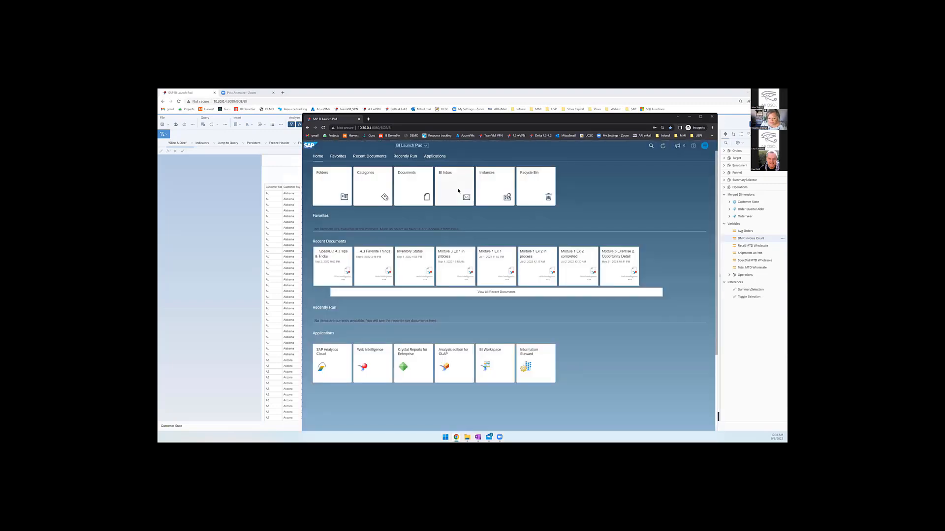
- Open __SpeakBO 4.3 Tips & Tricks from the presenter's Presentations folder under Public Folders > Consultants, and minimize that browser window after viewing its reports
{"action": "left_click", "coordinate": [332, 195]}
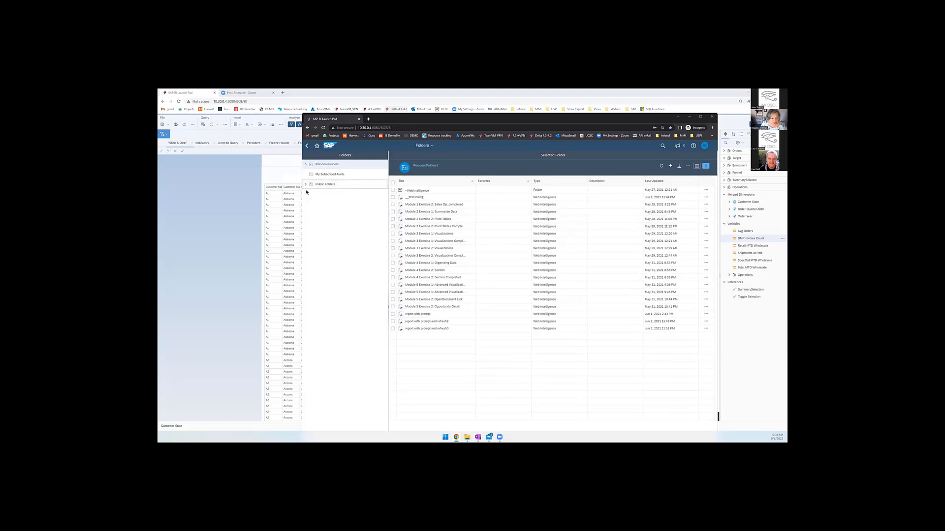
{"action": "left_click", "coordinate": [306, 185]}
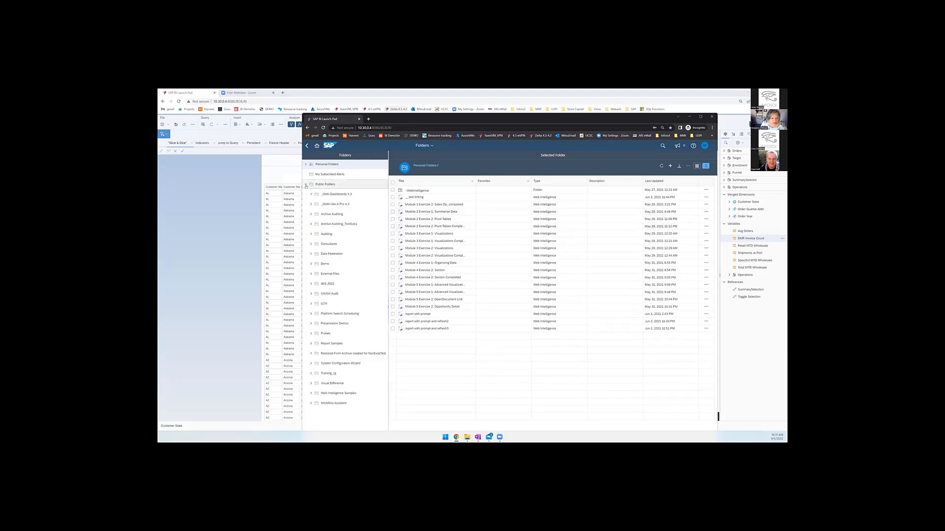
{"action": "left_click", "coordinate": [310, 244]}
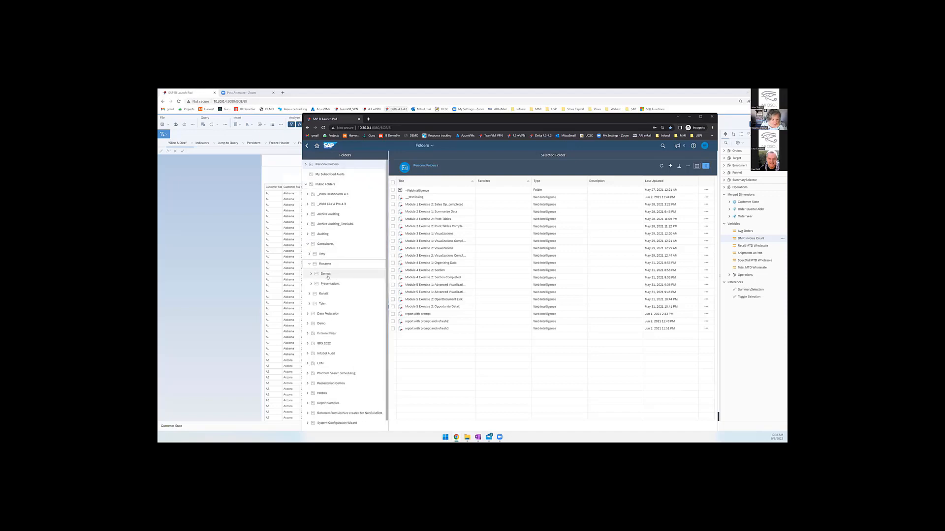
{"action": "left_click", "coordinate": [313, 264]}
{"action": "left_click", "coordinate": [330, 284]}
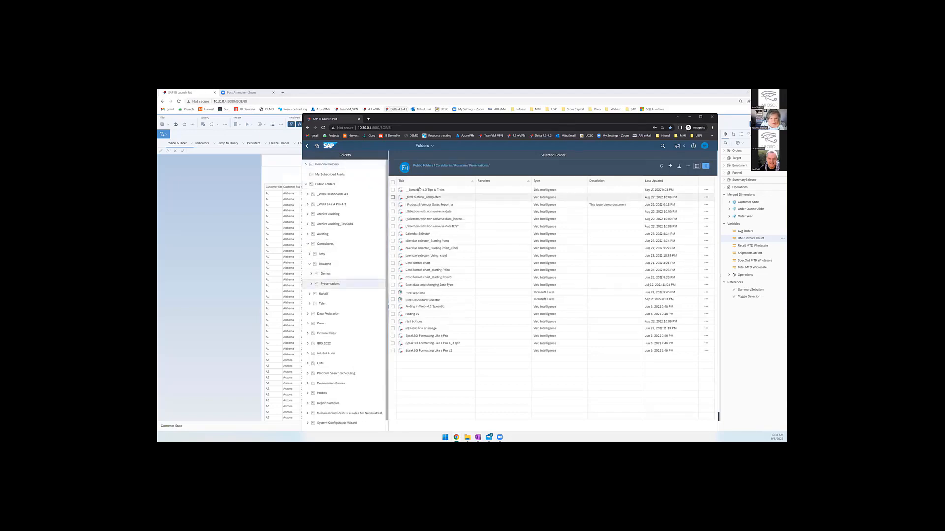
{"action": "left_click", "coordinate": [420, 190]}
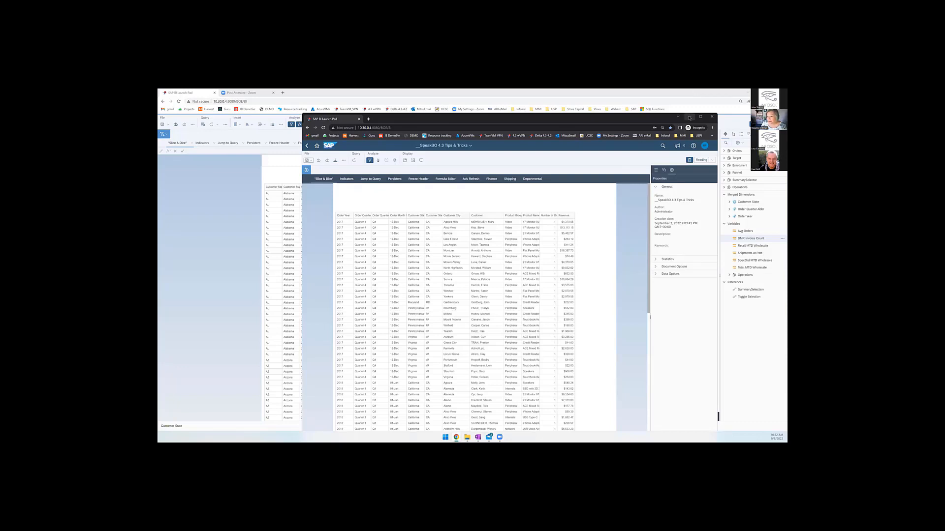
{"action": "left_click", "coordinate": [689, 117]}
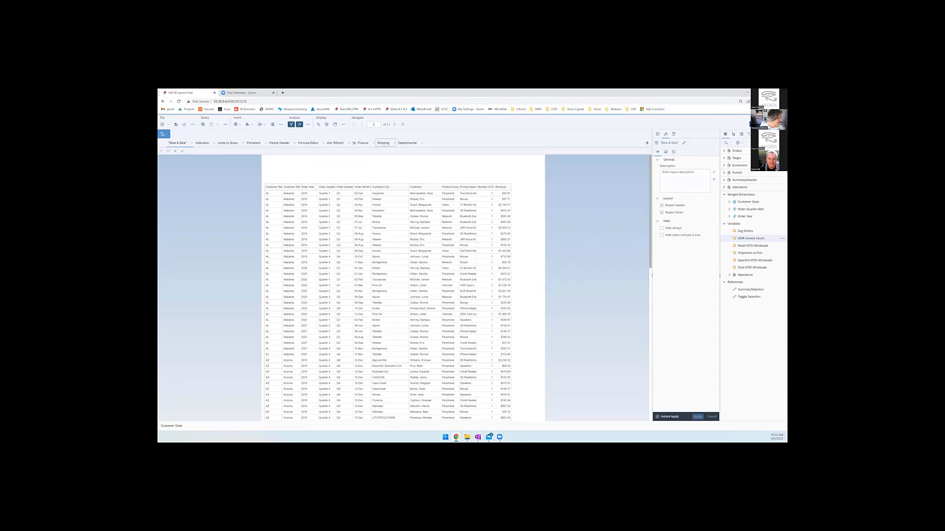
- Open the document's queries for editing and add a new query based on the Technology DW universe
{"action": "left_click", "coordinate": [202, 125]}
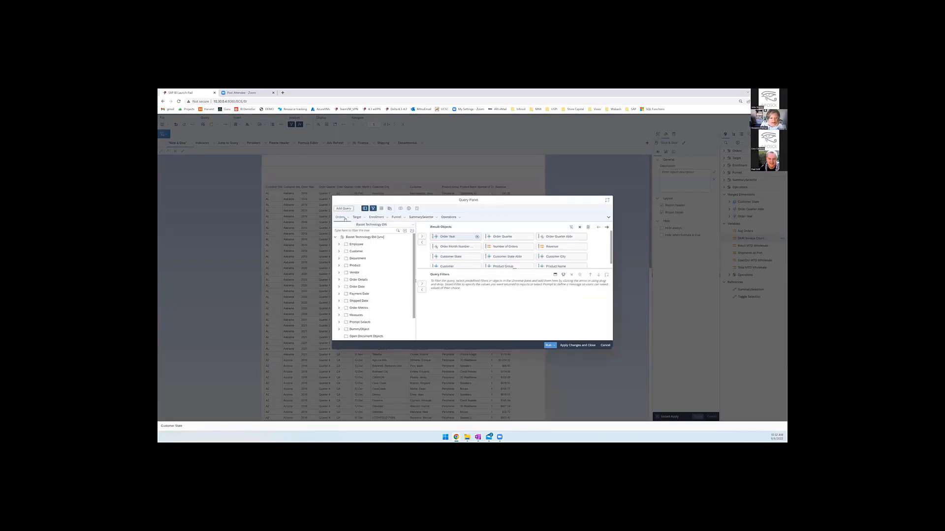
{"action": "left_click", "coordinate": [344, 208]}
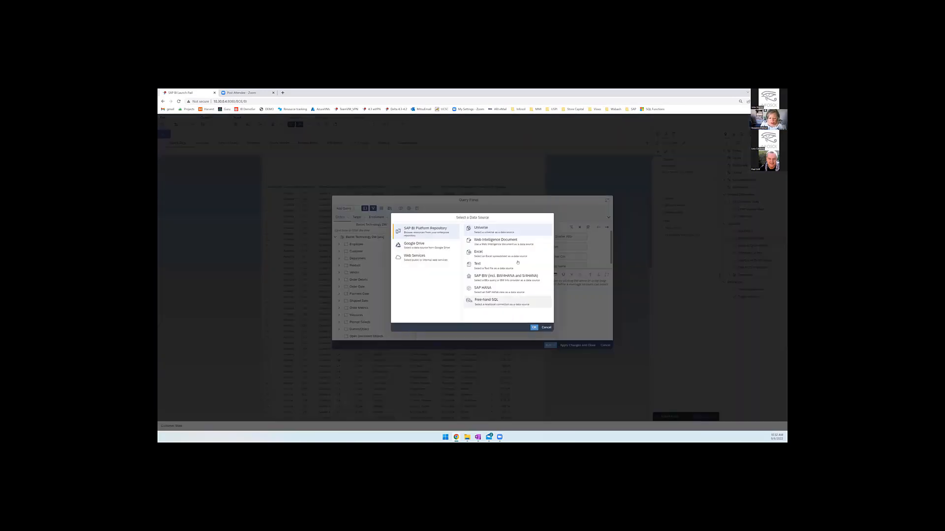
{"action": "double_click", "coordinate": [496, 230]}
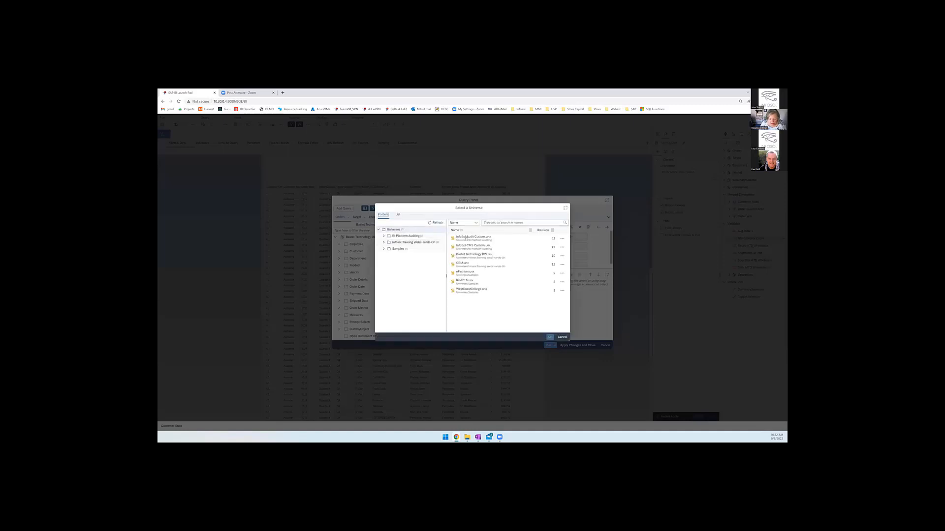
{"action": "left_click", "coordinate": [462, 254]}
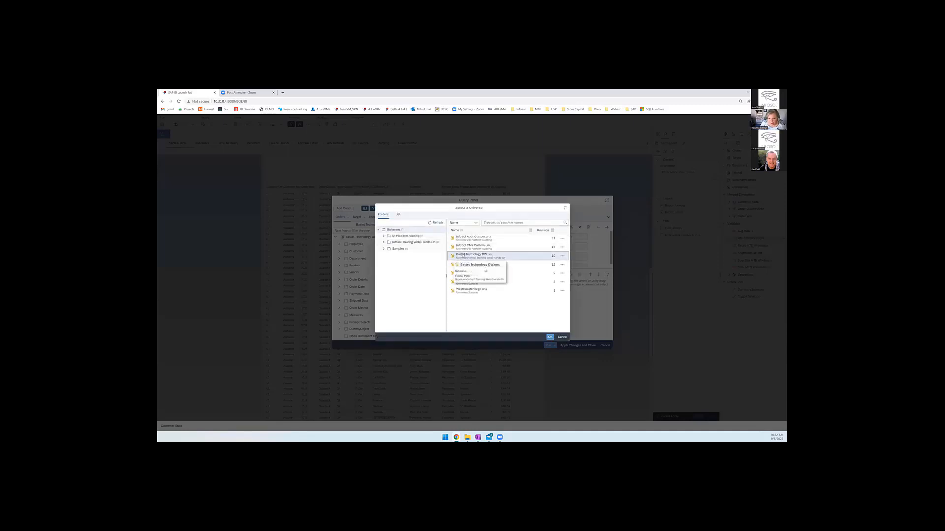
{"action": "double_click", "coordinate": [466, 255]}
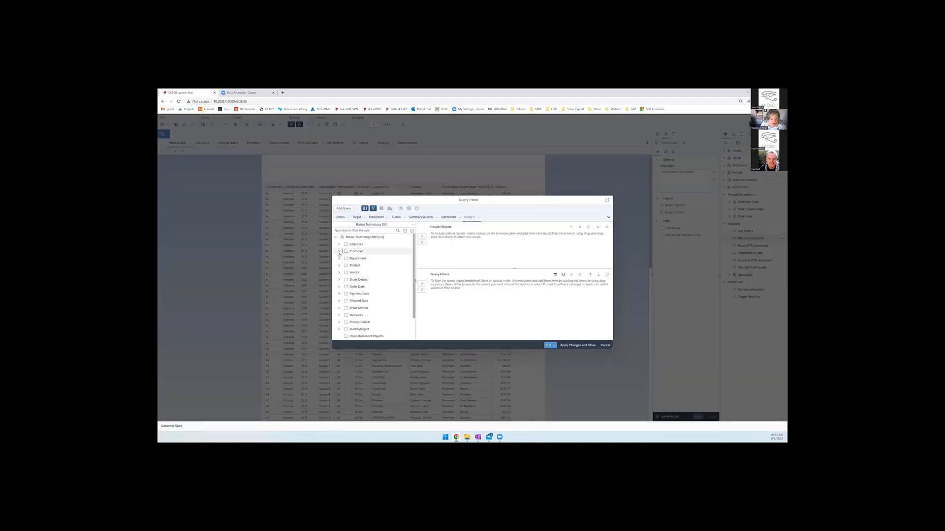
- Build the new query with Customer State and Revenue, and insert its results as a table in a new report
{"action": "left_click", "coordinate": [339, 251]}
{"action": "left_click", "coordinate": [366, 259]}
{"action": "double_click", "coordinate": [366, 259]}
{"action": "scroll", "coordinate": [354, 285], "scroll_direction": "down", "scroll_amount": 3}
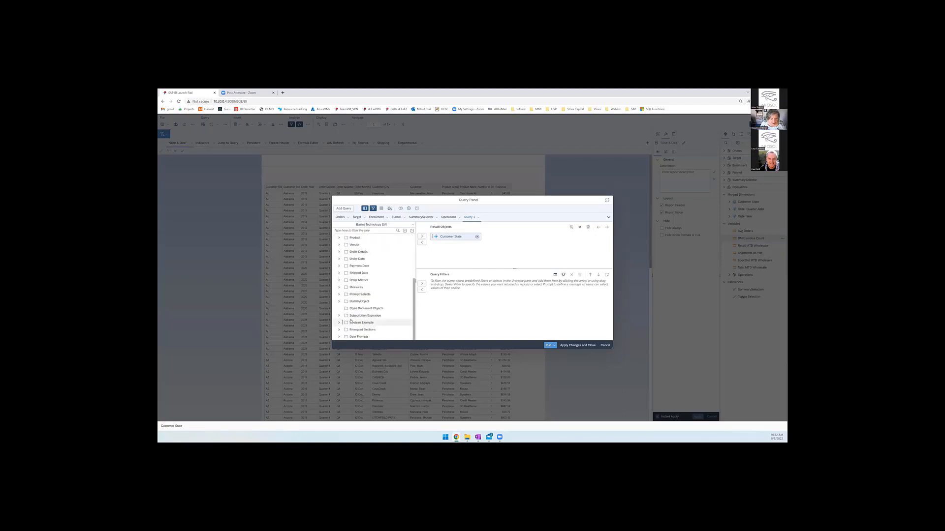
{"action": "left_click", "coordinate": [339, 287]}
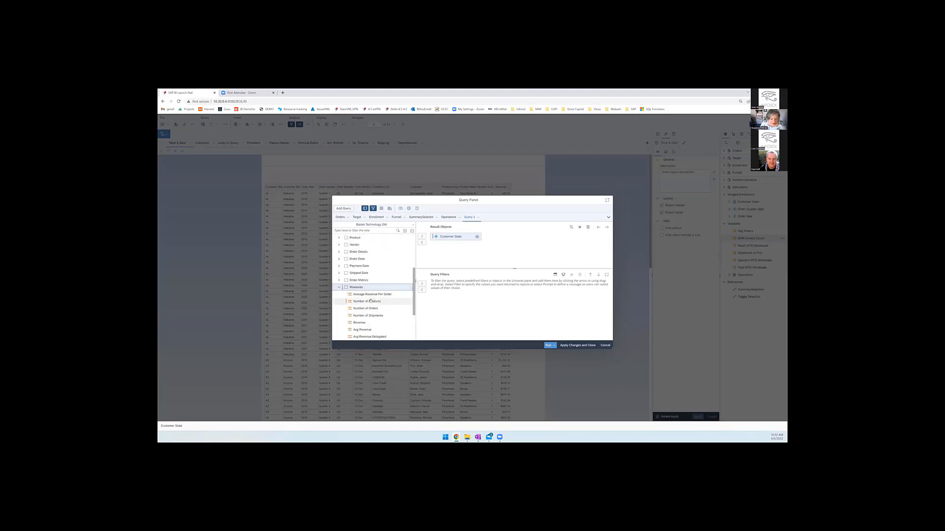
{"action": "double_click", "coordinate": [359, 322]}
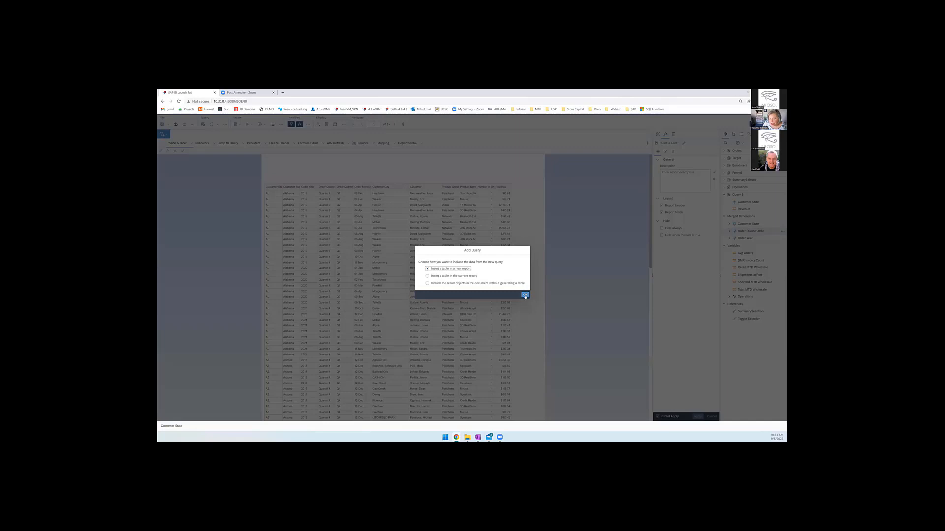
{"action": "left_click", "coordinate": [525, 295]}
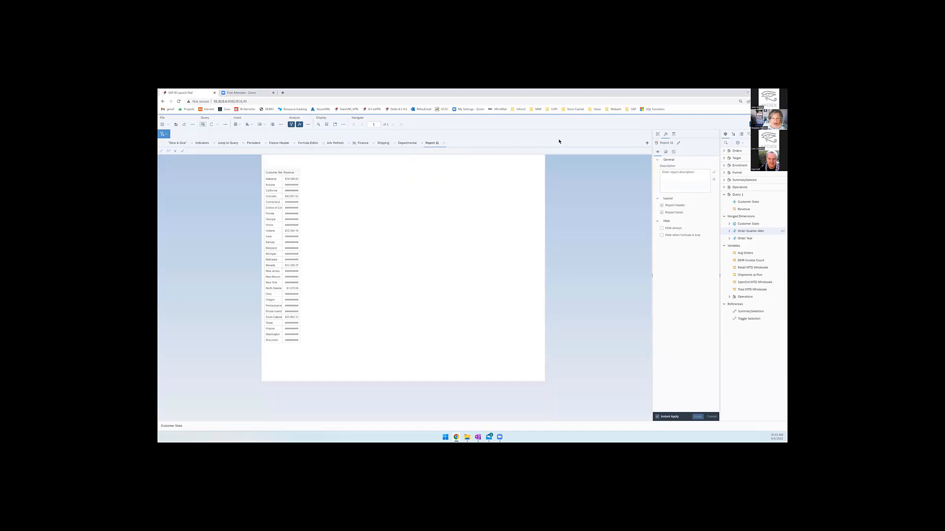
- Insert a new blank report just before the Formula Editor report, and check the options for moving reports
{"action": "left_click", "coordinate": [295, 143]}
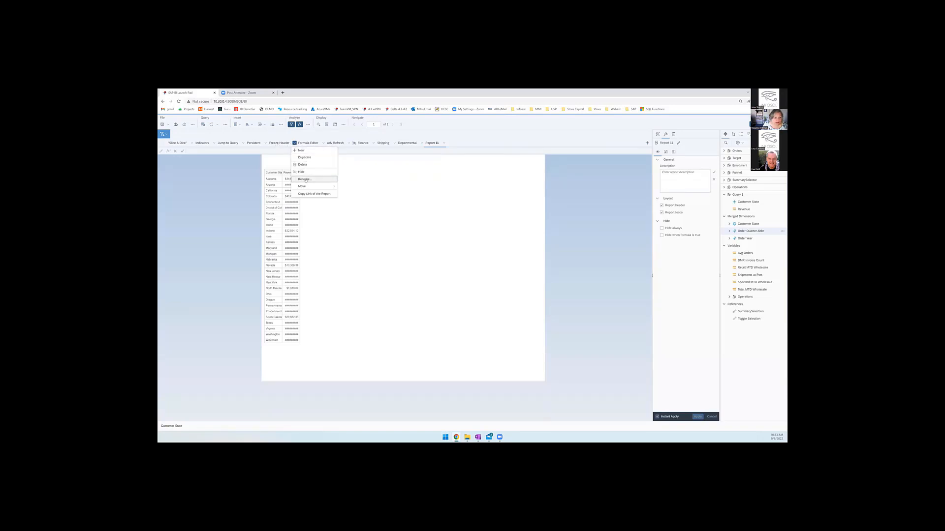
{"action": "left_click", "coordinate": [312, 152]}
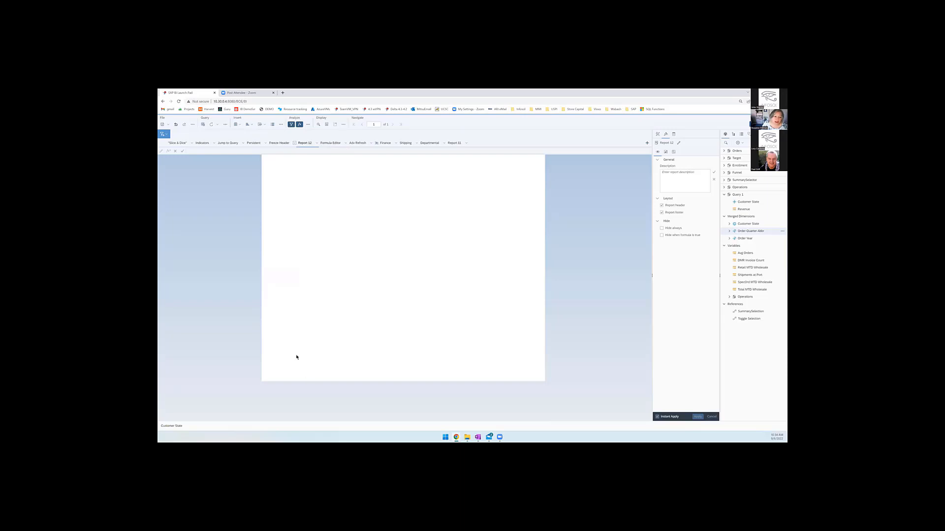
{"action": "left_click", "coordinate": [317, 143]}
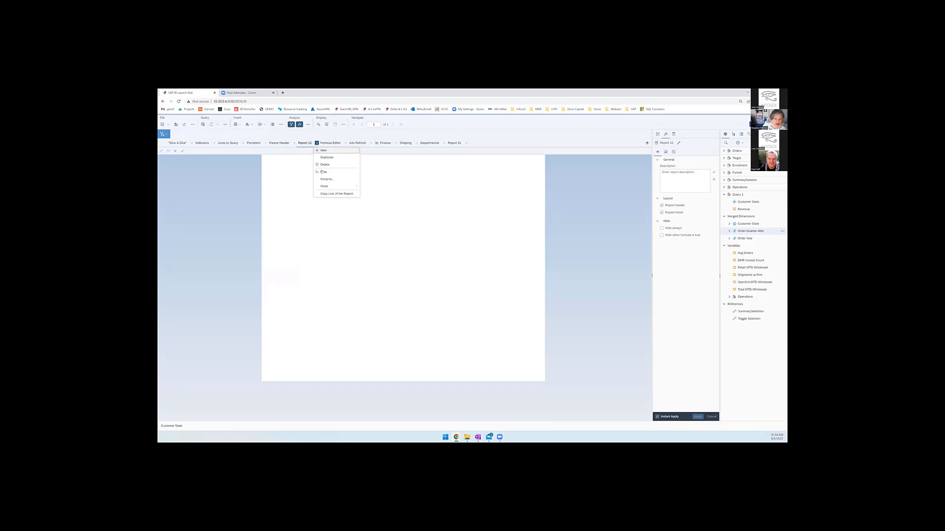
{"action": "mouse_move", "coordinate": [324, 186]}
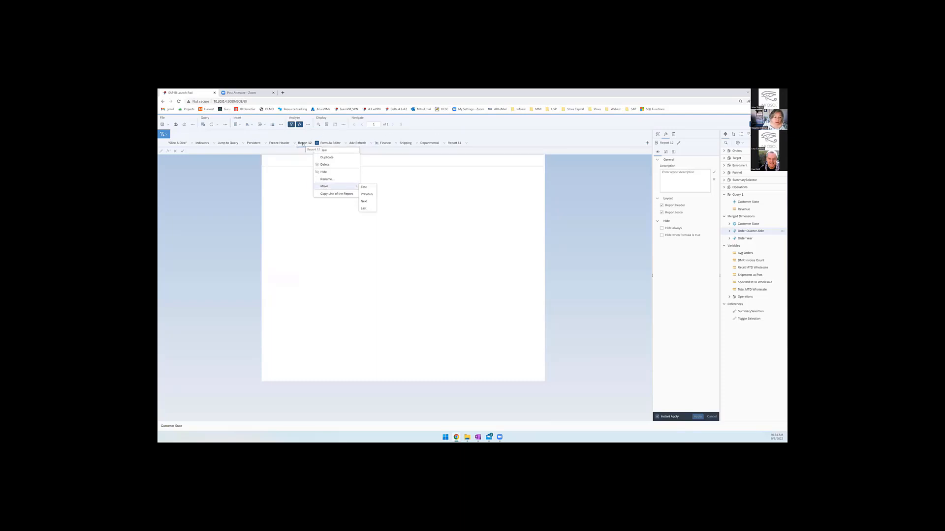
{"action": "left_click", "coordinate": [302, 144]}
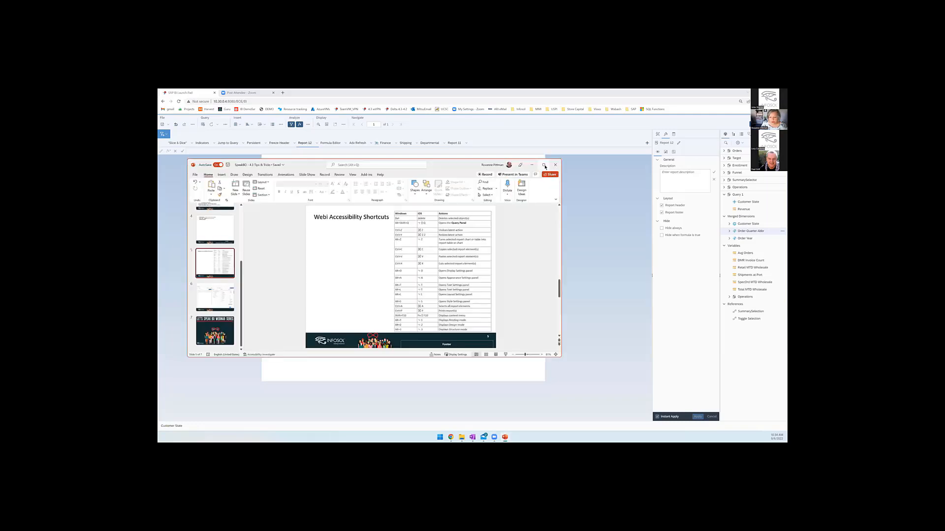
- Maximize the PowerPoint window, start the slide show and advance to the Webi Accessibility Shortcuts slide
{"action": "left_click", "coordinate": [544, 165]}
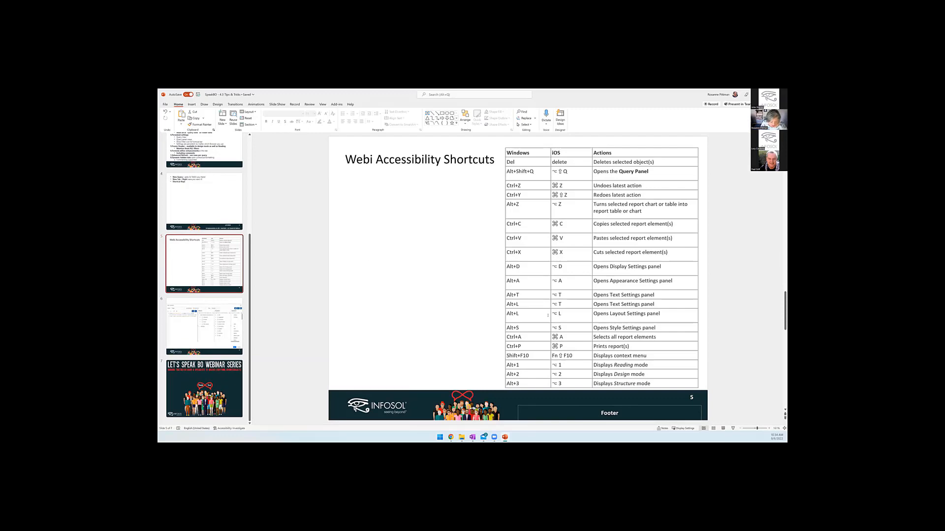
{"action": "key", "text": "F5"}
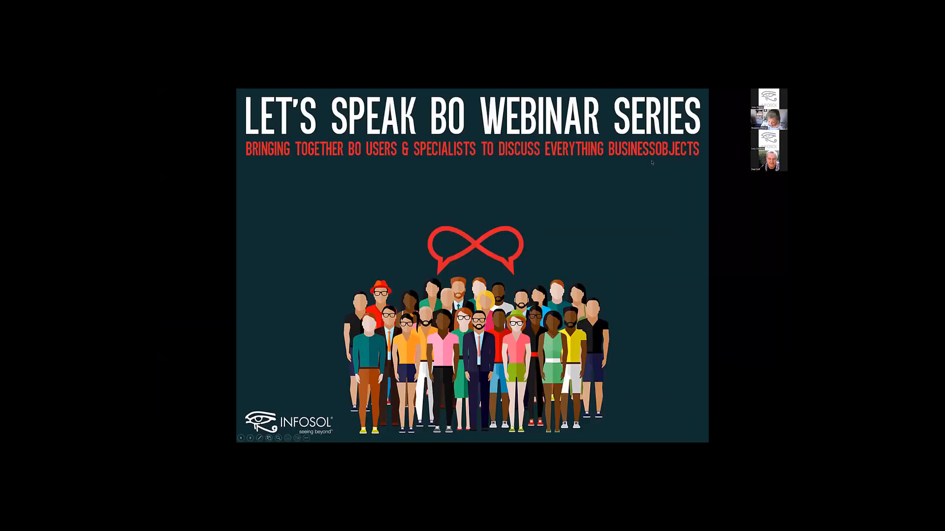
{"action": "key", "text": "Right"}
{"action": "key", "text": "Right"}
{"action": "key", "text": "Right"}
{"action": "key", "text": "Right"}
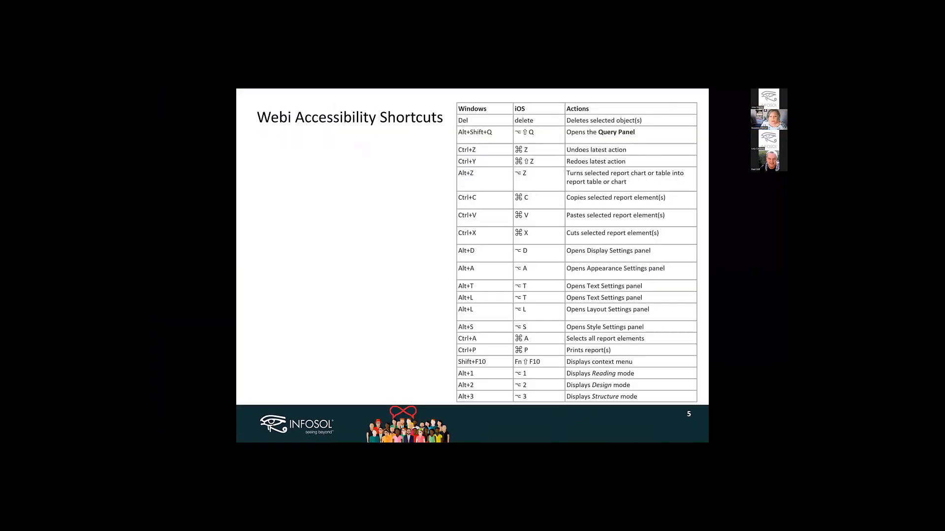
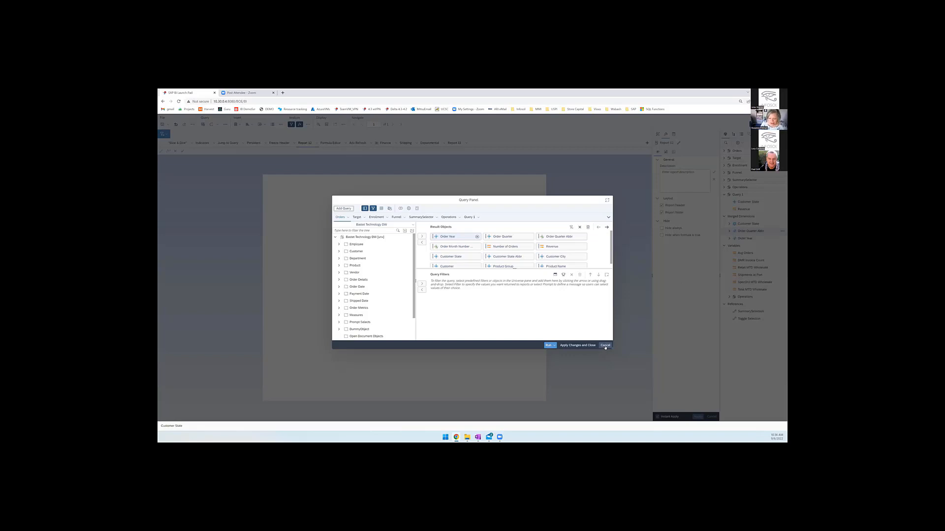
- Reopen the document's queries and add an Order Year In List filter to the Orders query, set up as a prompt
{"action": "left_click", "coordinate": [605, 345]}
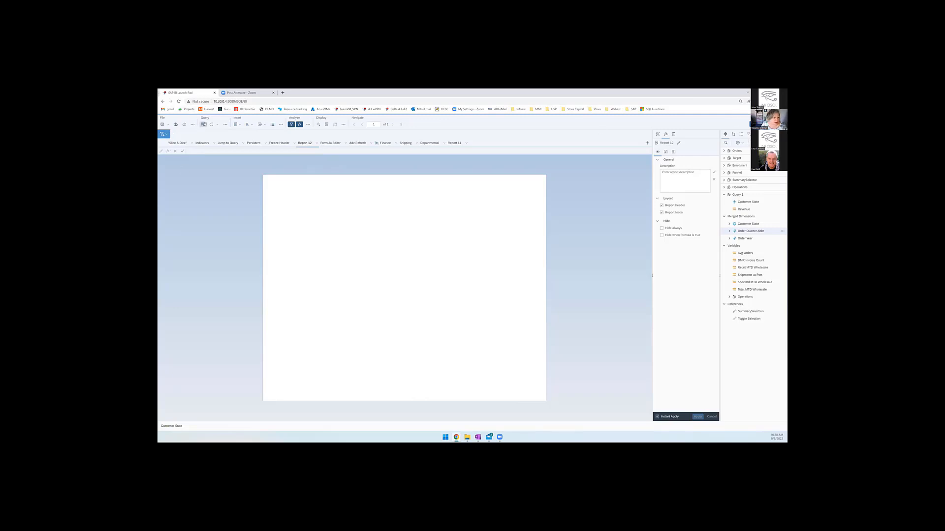
{"action": "left_click", "coordinate": [212, 125]}
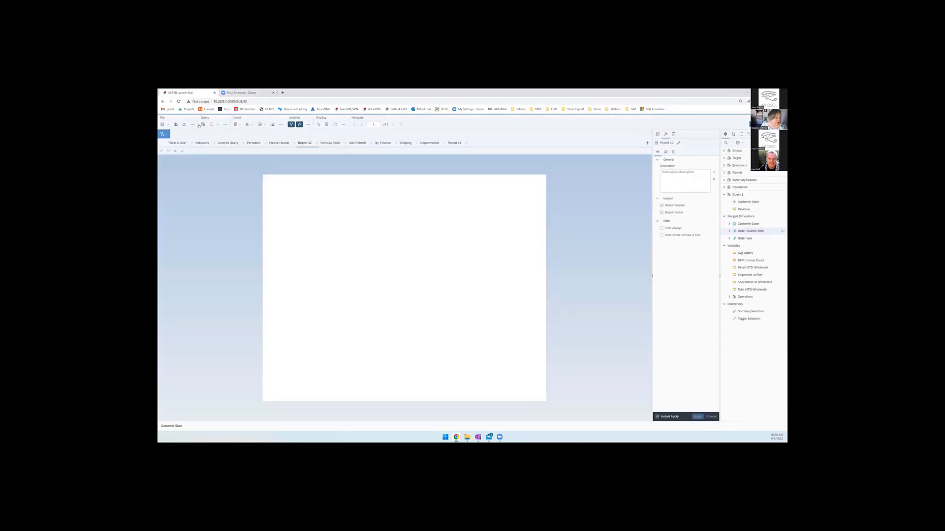
{"action": "left_click", "coordinate": [203, 125]}
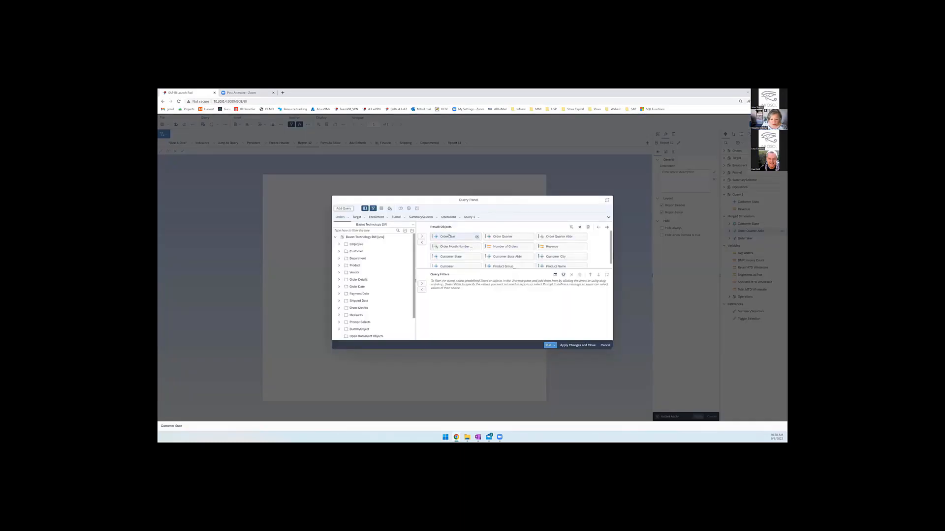
{"action": "left_click_drag", "start_coordinate": [457, 307], "coordinate": [460, 308]}
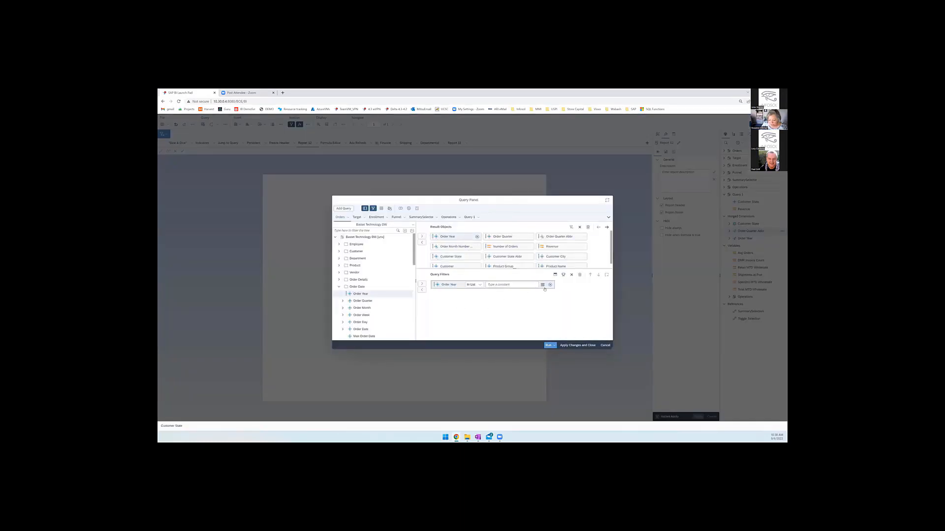
{"action": "left_click", "coordinate": [542, 285]}
{"action": "left_click", "coordinate": [543, 289]}
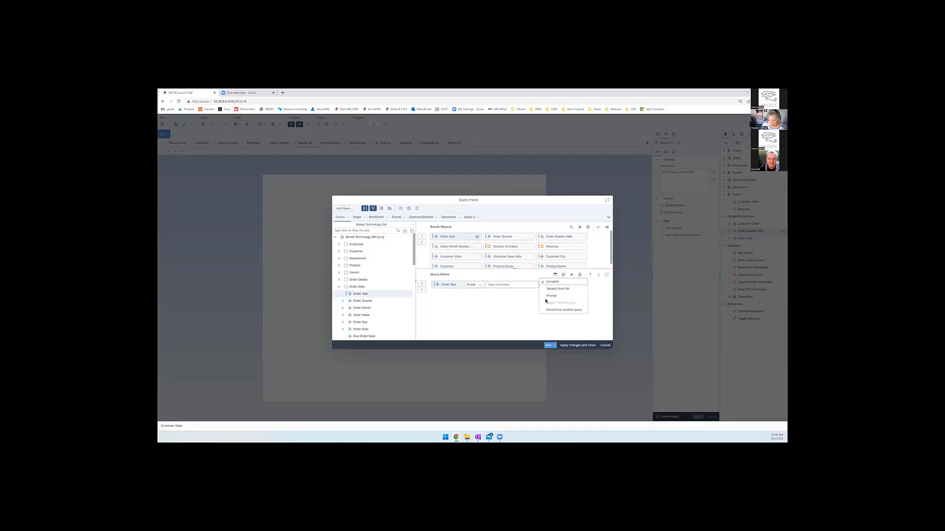
- Run the queries and answer the Order Year prompt with a single year
{"action": "left_click", "coordinate": [549, 346]}
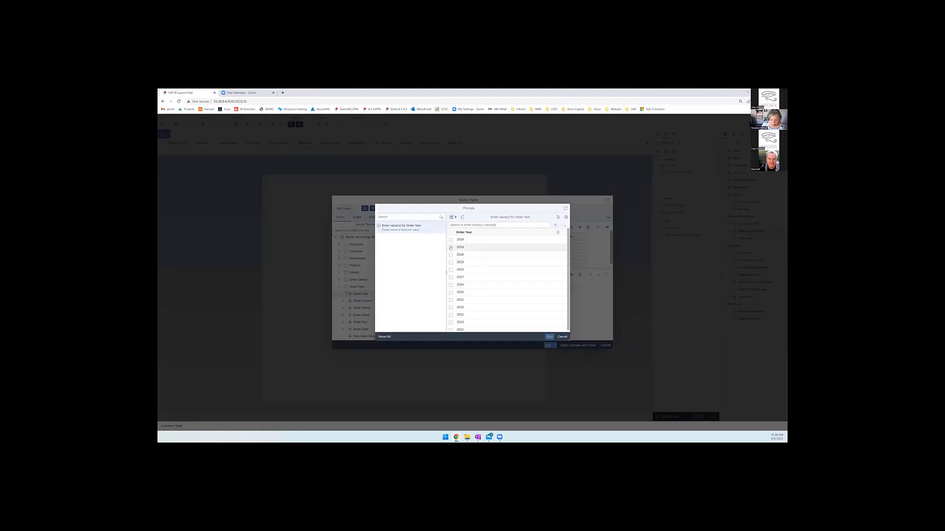
{"action": "left_click", "coordinate": [451, 247]}
{"action": "left_click", "coordinate": [549, 337]}
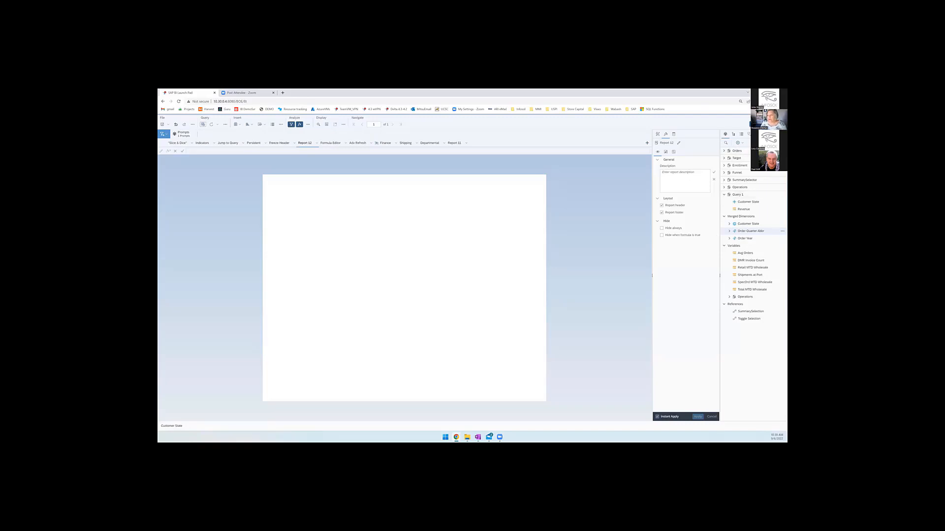
- Examine the document's properties, including the document and data options, and look through the report structure and other side views
{"action": "left_click", "coordinate": [748, 135]}
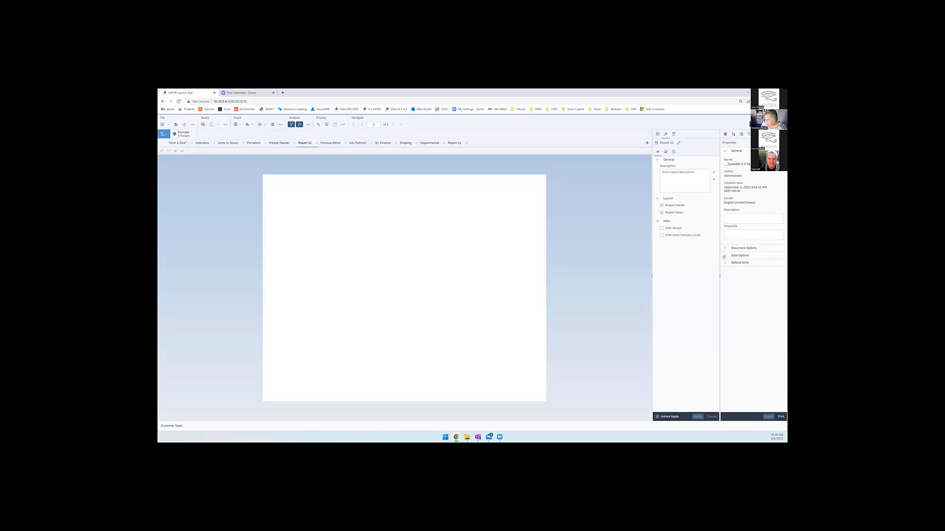
{"action": "left_click", "coordinate": [724, 256]}
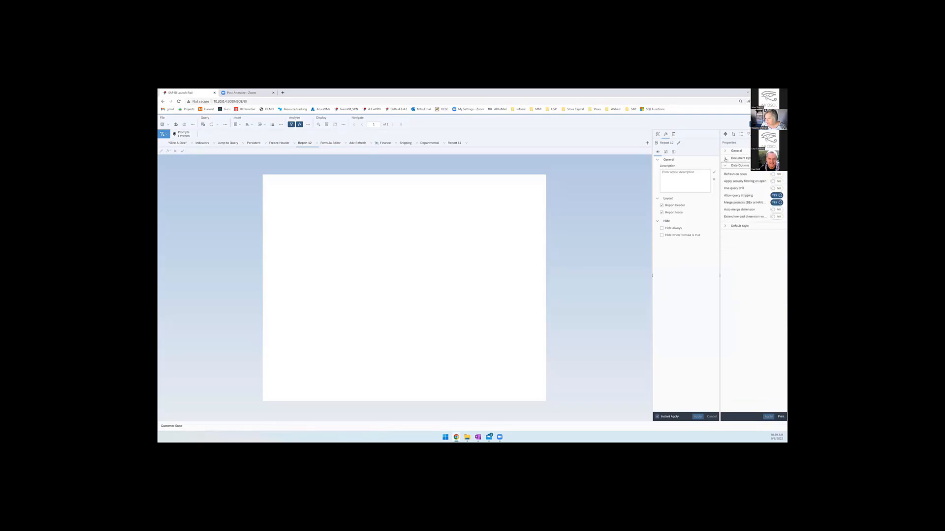
{"action": "left_click", "coordinate": [725, 159]}
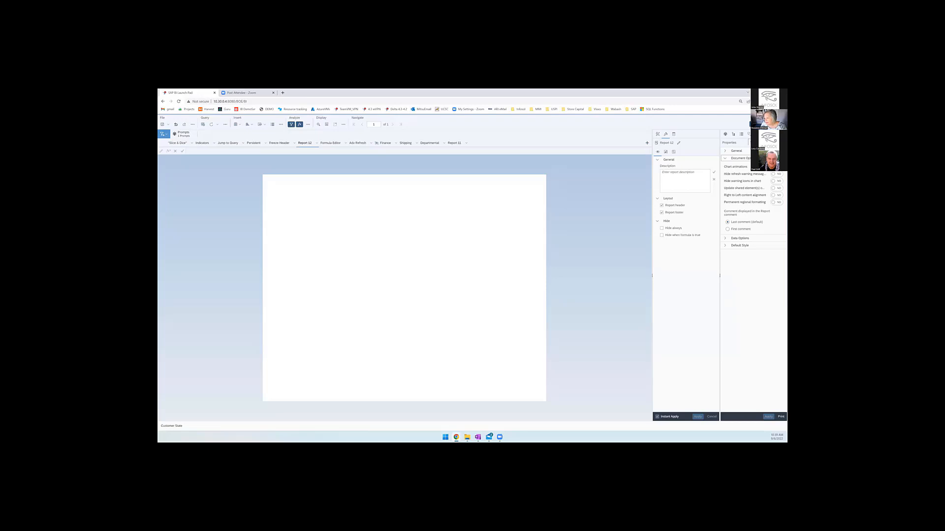
{"action": "left_click", "coordinate": [724, 238]}
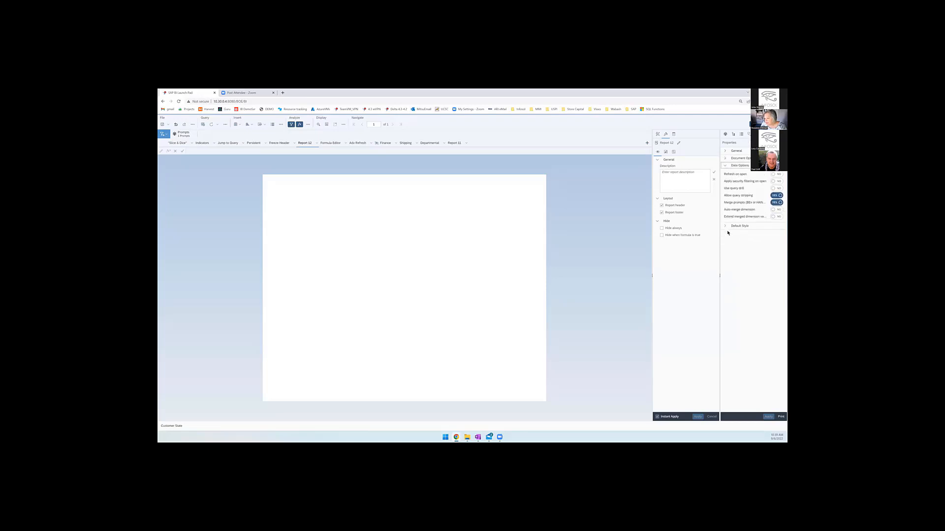
{"action": "left_click", "coordinate": [732, 135]}
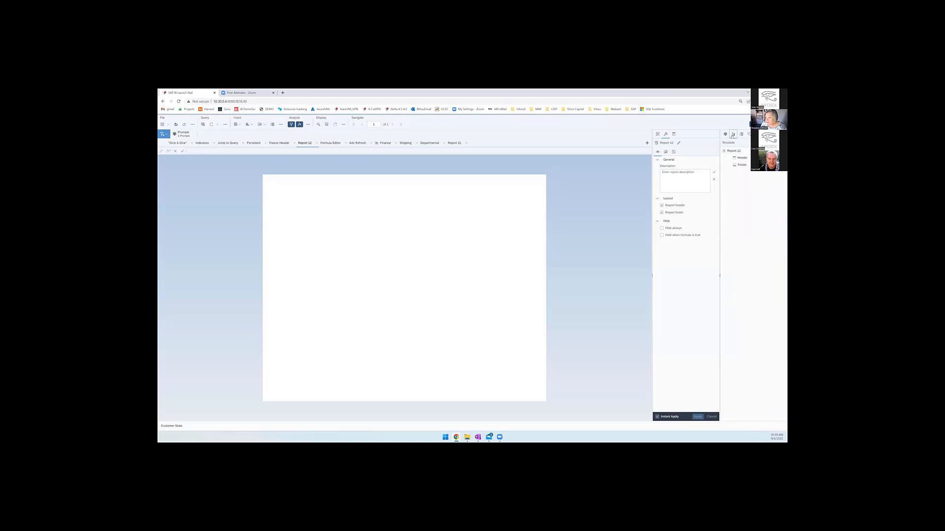
{"action": "left_click", "coordinate": [741, 135]}
{"action": "left_click", "coordinate": [748, 134]}
{"action": "left_click", "coordinate": [757, 135]}
{"action": "left_click", "coordinate": [765, 134]}
- Switch the document to reading mode and check the Order Year answer in the prompts summary
{"action": "left_click", "coordinate": [775, 125]}
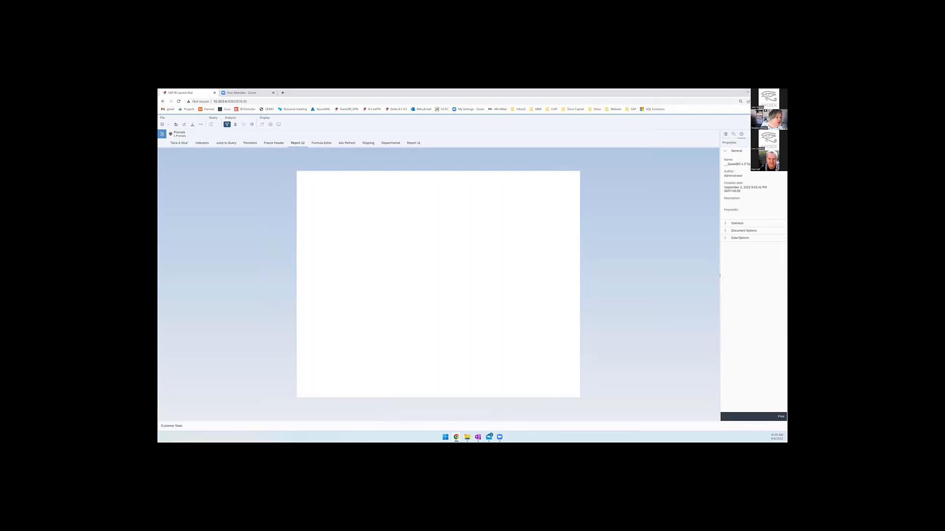
{"action": "left_click", "coordinate": [178, 135]}
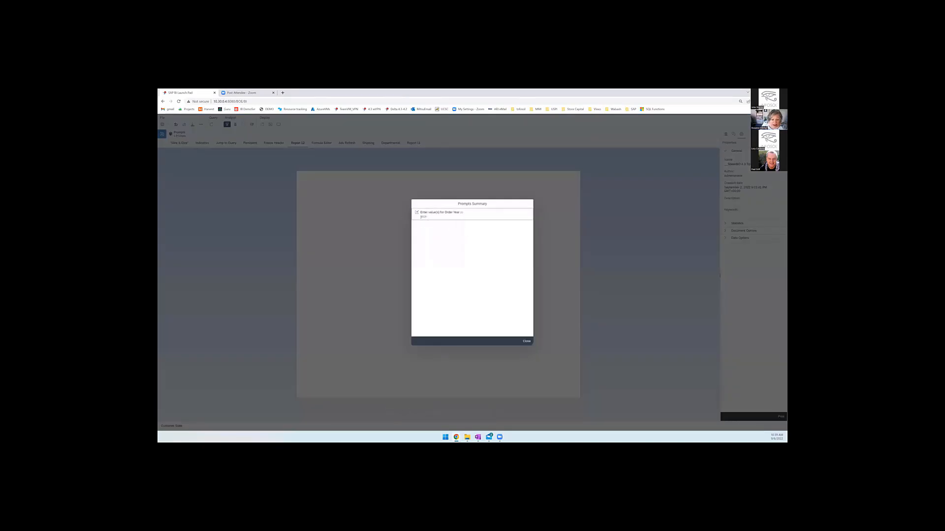
{"action": "left_click", "coordinate": [527, 342]}
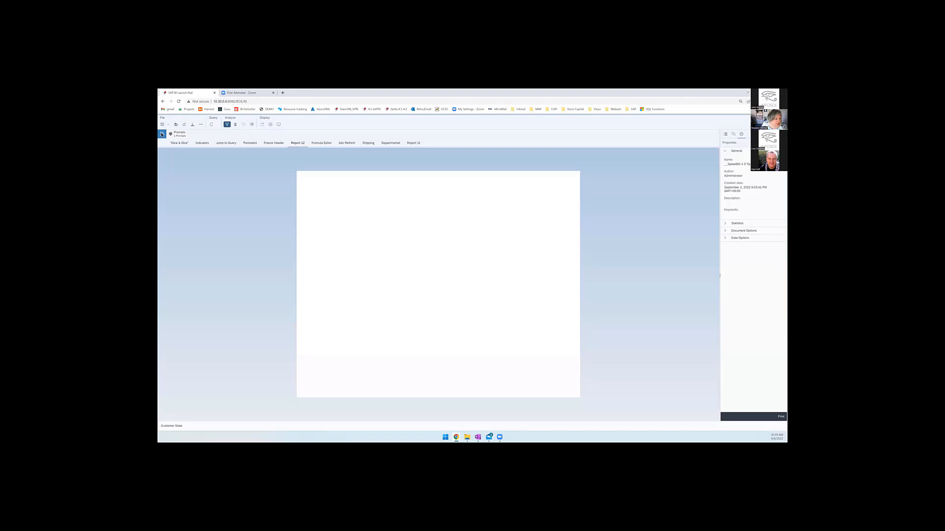
{"action": "left_click", "coordinate": [181, 136]}
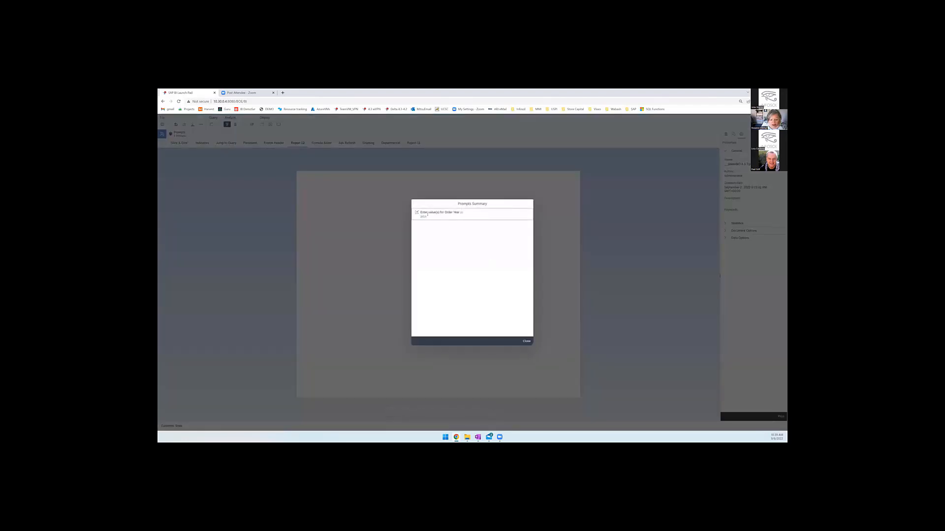
{"action": "left_click", "coordinate": [526, 342]}
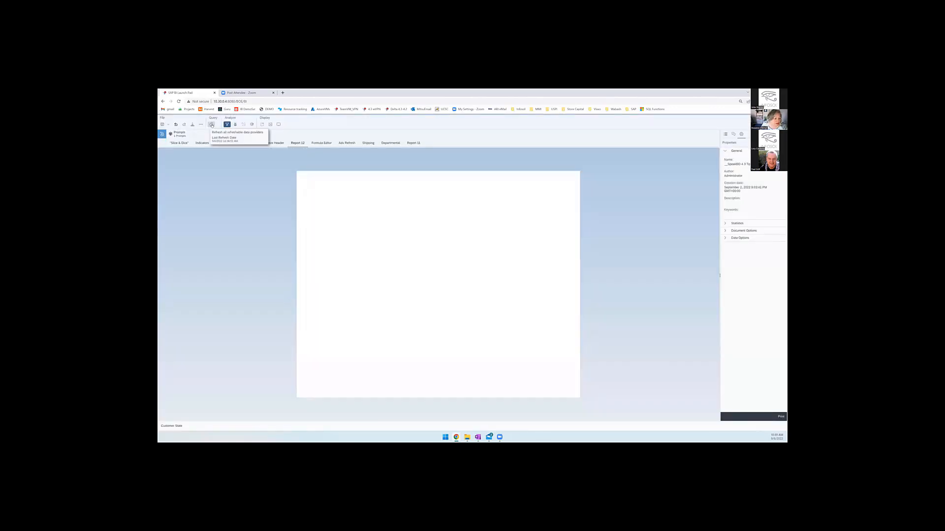
- Refresh the document's data with 2021 as the only value for the Order Year prompt
{"action": "left_click", "coordinate": [211, 125]}
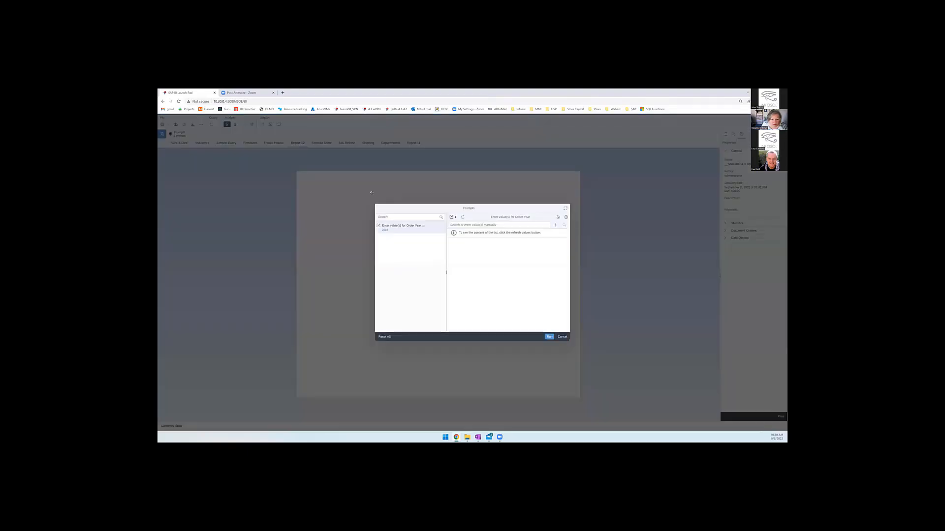
{"action": "left_click", "coordinate": [463, 217]}
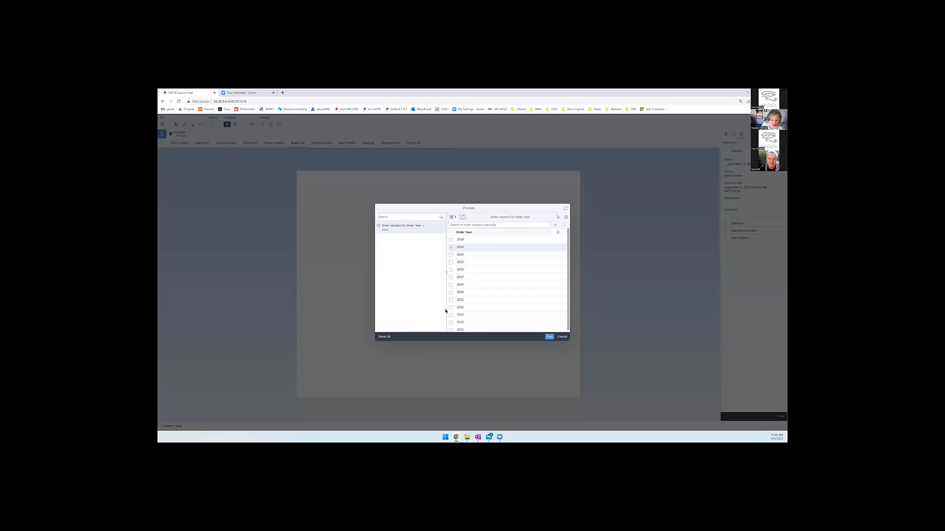
{"action": "left_click", "coordinate": [451, 301]}
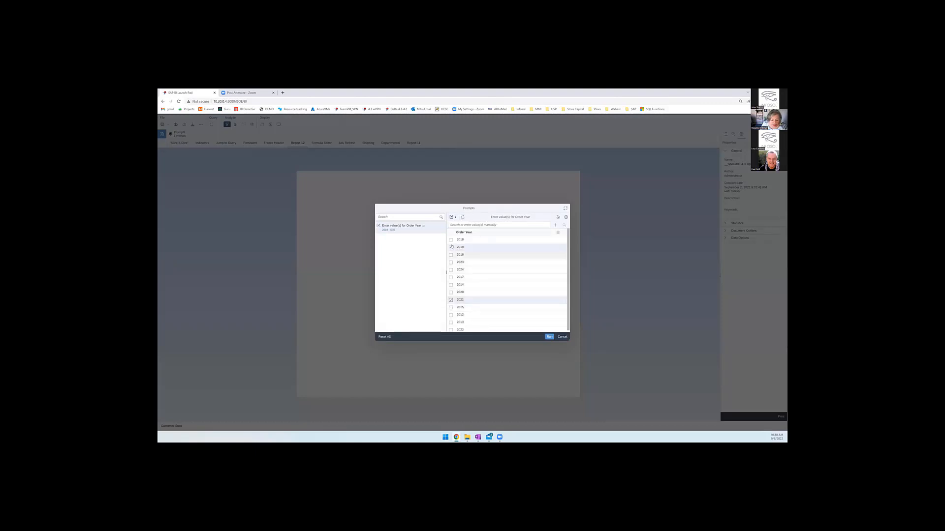
{"action": "left_click", "coordinate": [550, 337]}
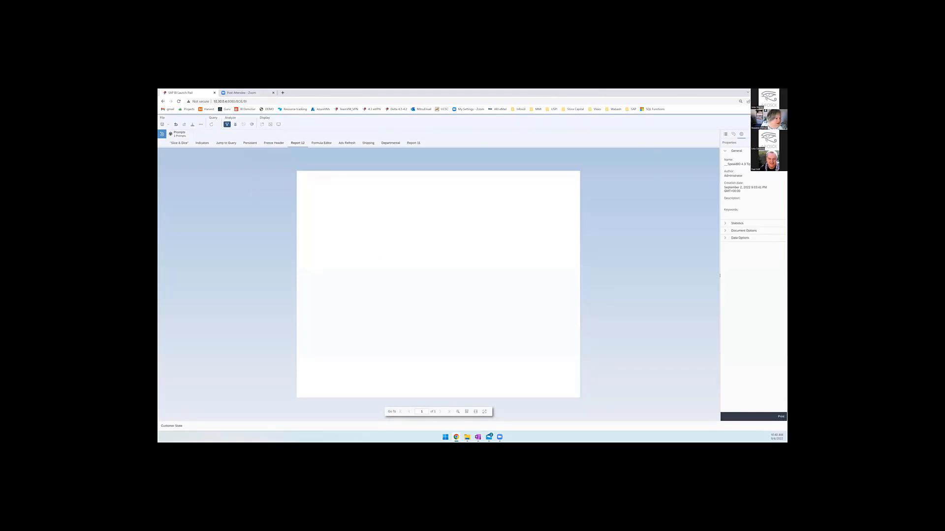
- Save and leave the document, and reopen __SpeakBO 4.3 Tips & Tricks from the Presentations folder
{"action": "left_click", "coordinate": [163, 125]}
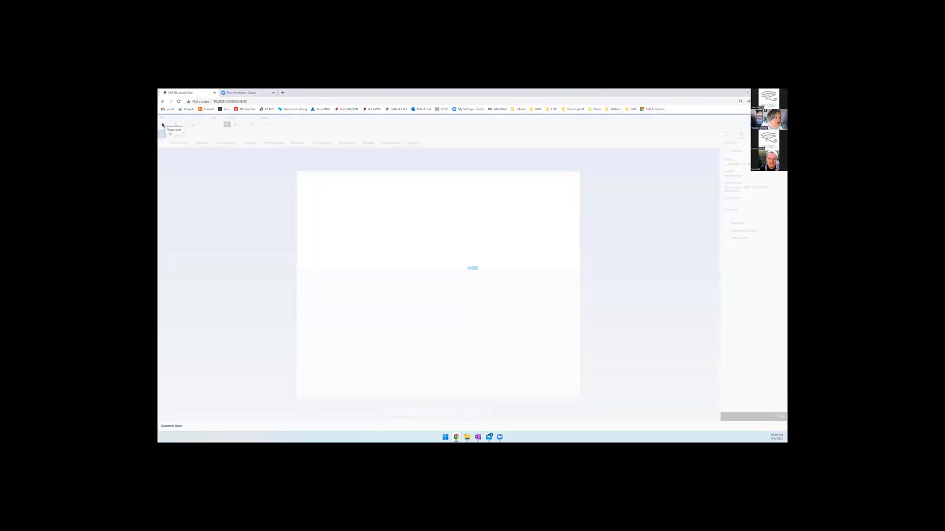
{"action": "left_click", "coordinate": [166, 125]}
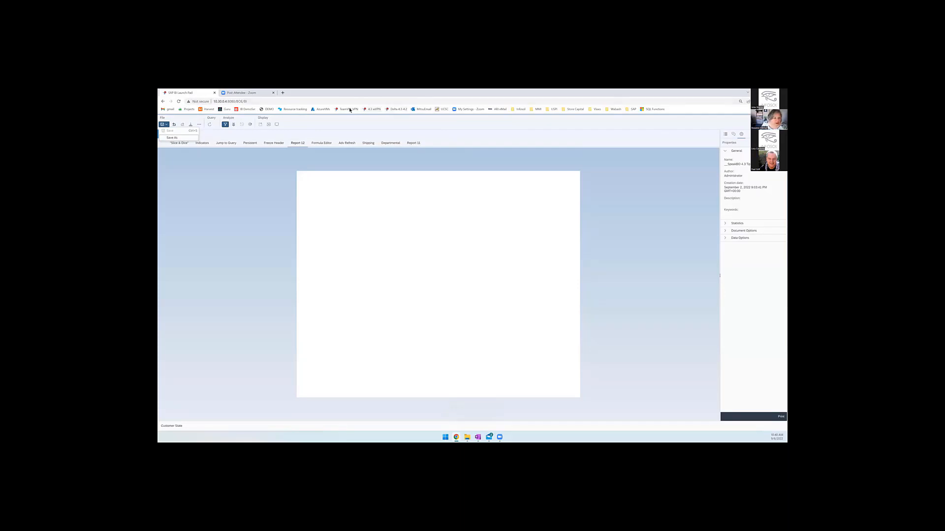
{"action": "left_click", "coordinate": [374, 110]}
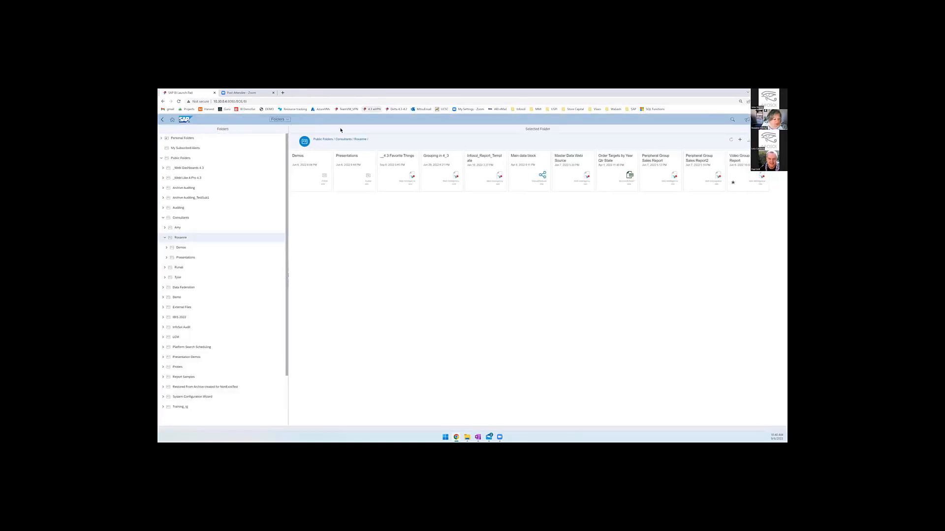
{"action": "double_click", "coordinate": [350, 170]}
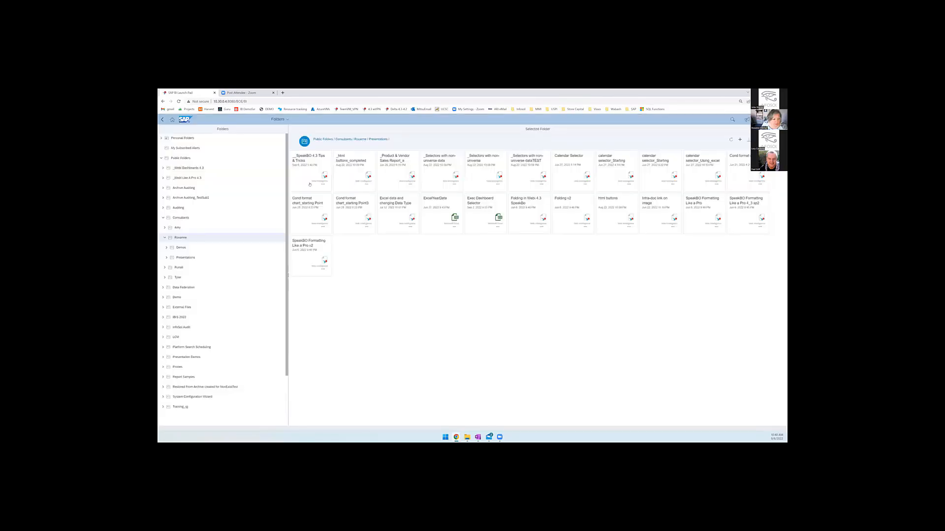
{"action": "double_click", "coordinate": [303, 160]}
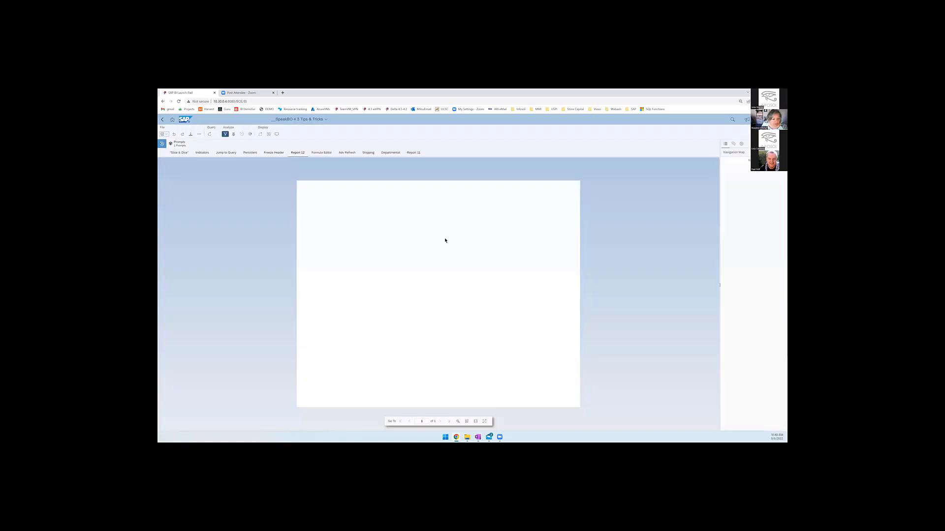
- Examine the reopened document's prompts summary, its statistics, document and data options, and its navigation map and comments
{"action": "left_click", "coordinate": [183, 144]}
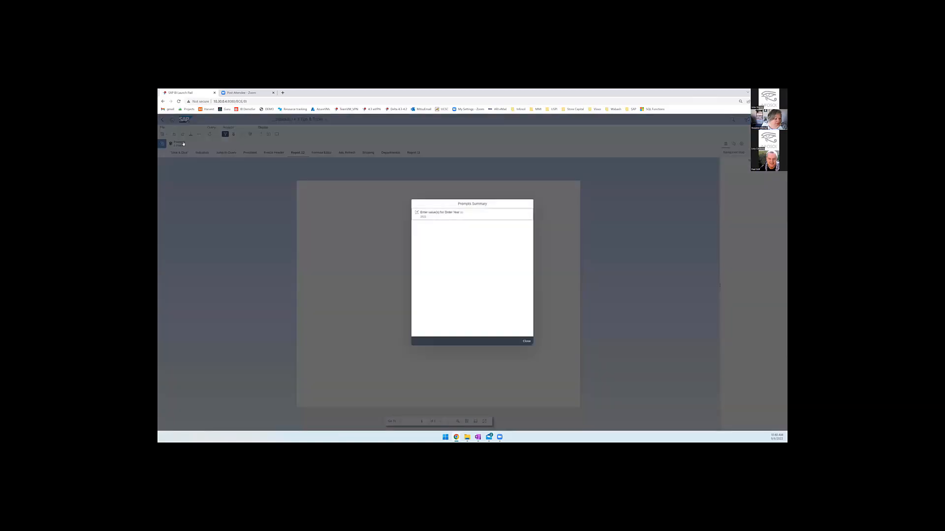
{"action": "left_click", "coordinate": [525, 341]}
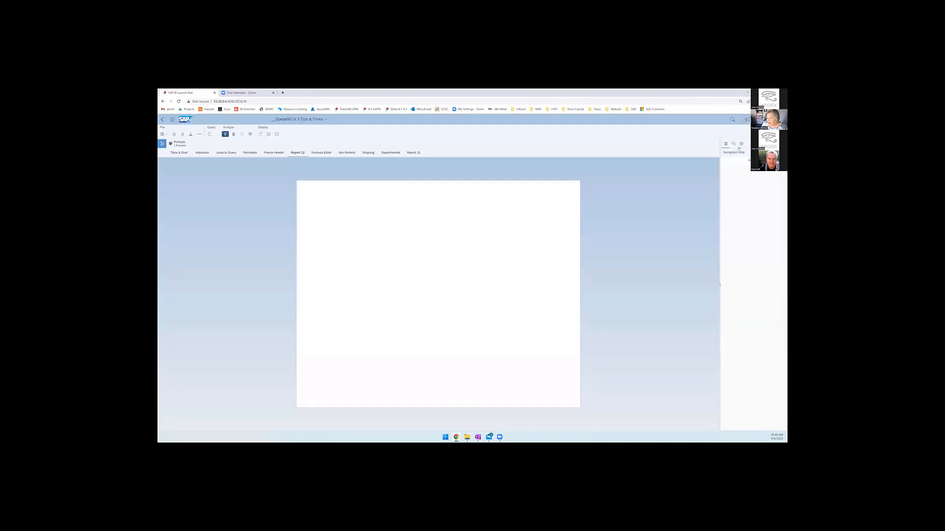
{"action": "left_click", "coordinate": [741, 143]}
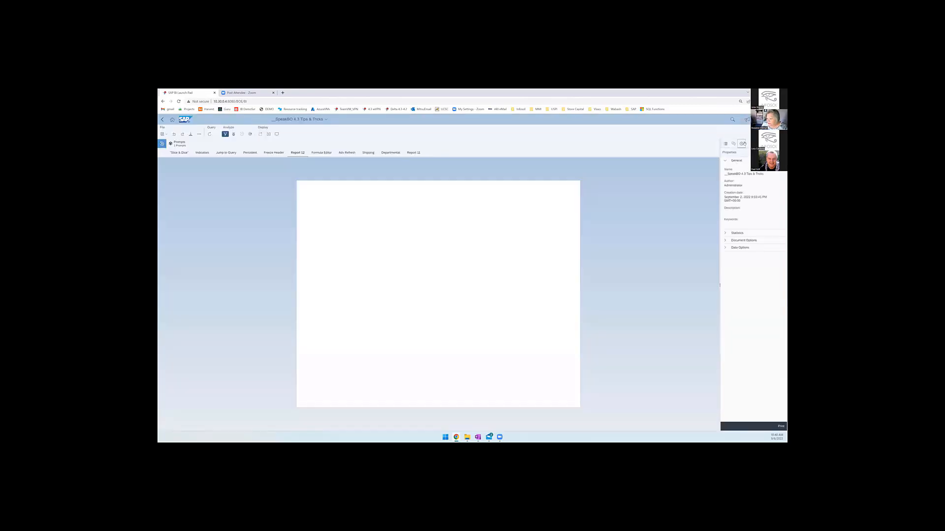
{"action": "left_click", "coordinate": [726, 233]}
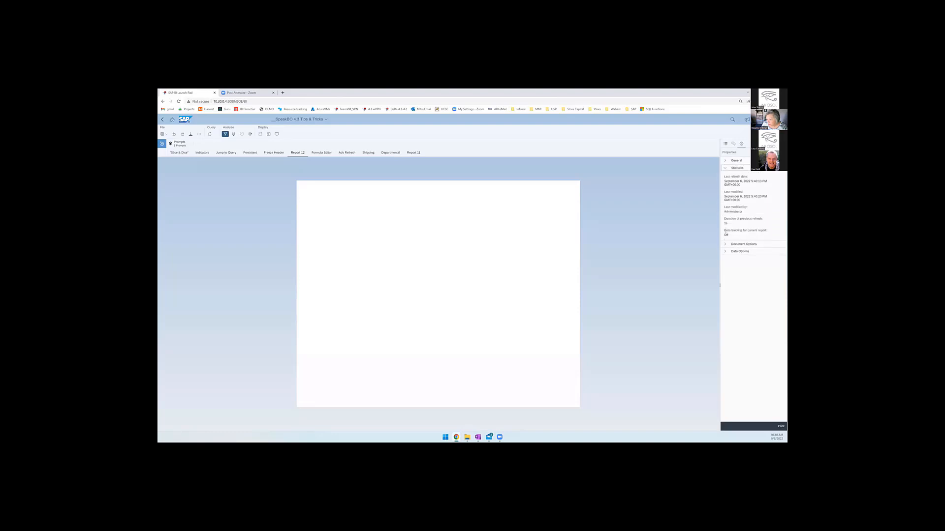
{"action": "left_click", "coordinate": [727, 245]}
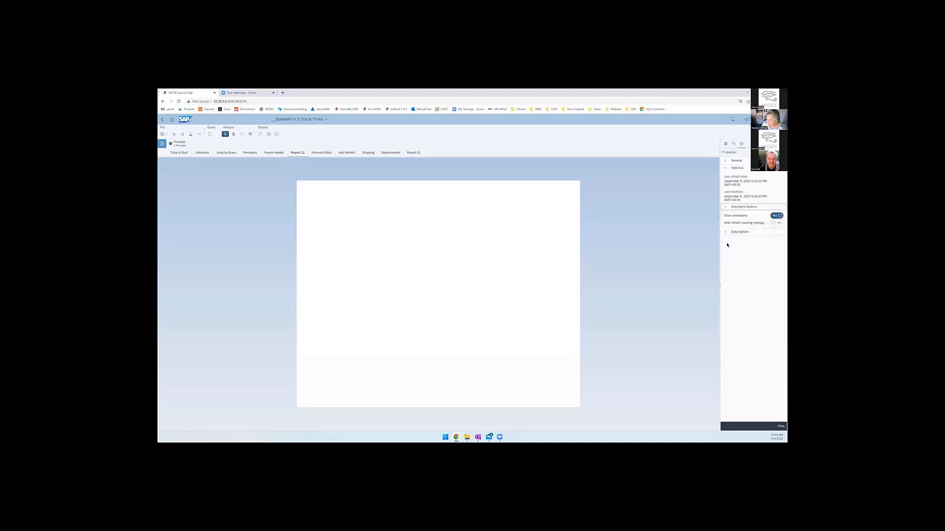
{"action": "left_click", "coordinate": [723, 213]}
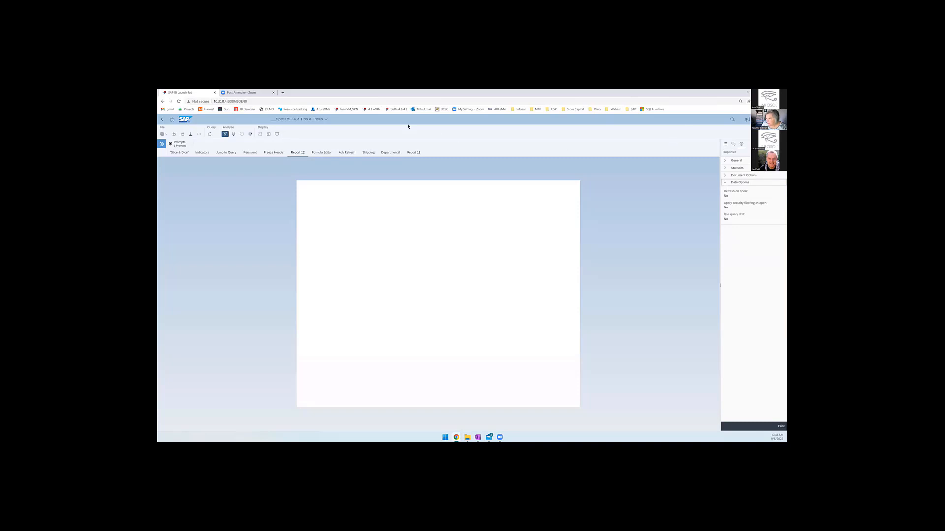
{"action": "left_click", "coordinate": [726, 143]}
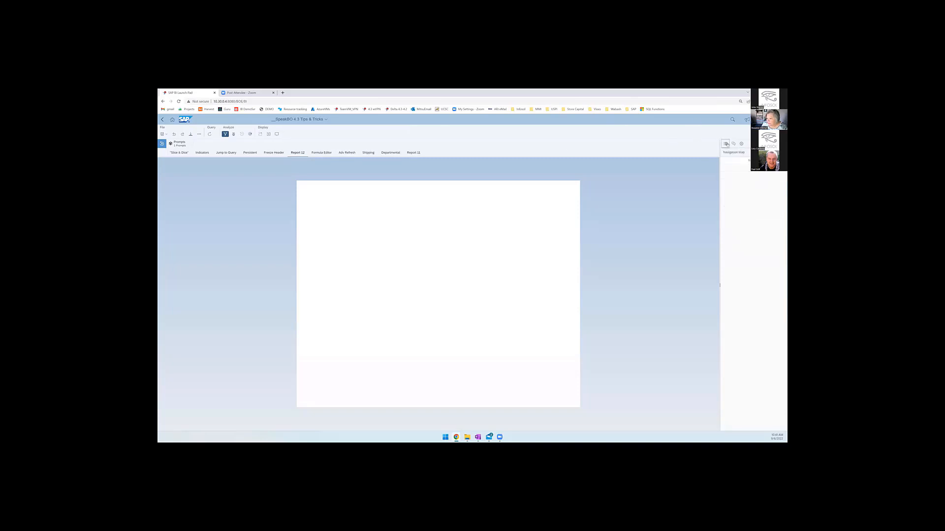
{"action": "left_click", "coordinate": [733, 143]}
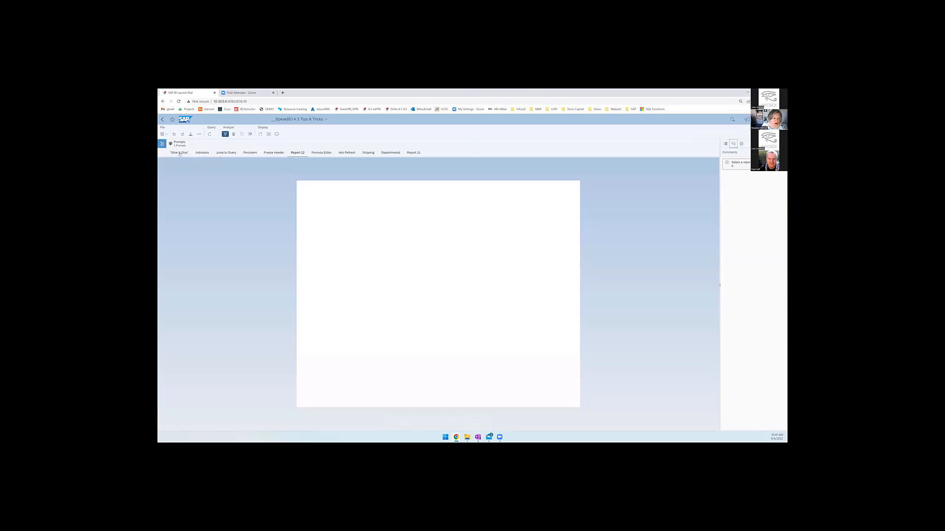
- Show the Slice & Dice report in design mode with its detail table selected
{"action": "left_click", "coordinate": [179, 153]}
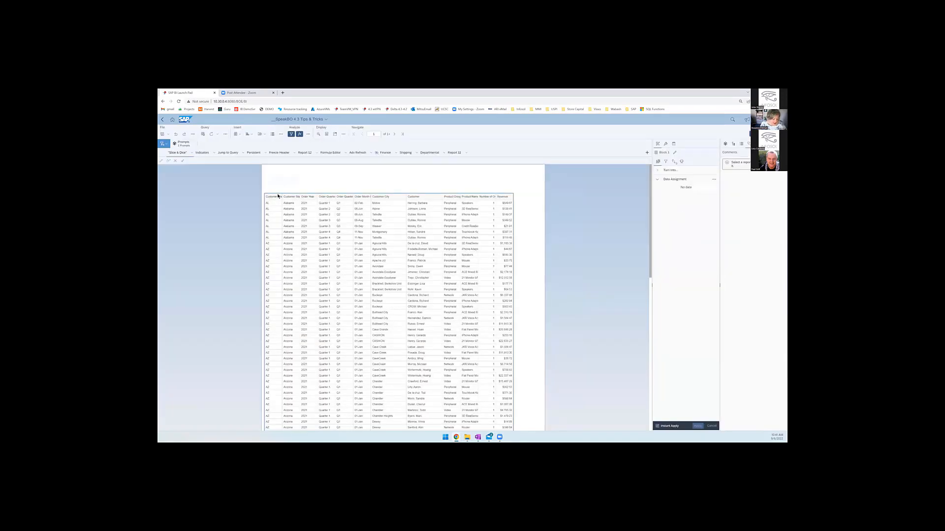
- Fill all the header cells of the Slice & Dice detail table with a purple background
{"action": "left_click", "coordinate": [278, 195]}
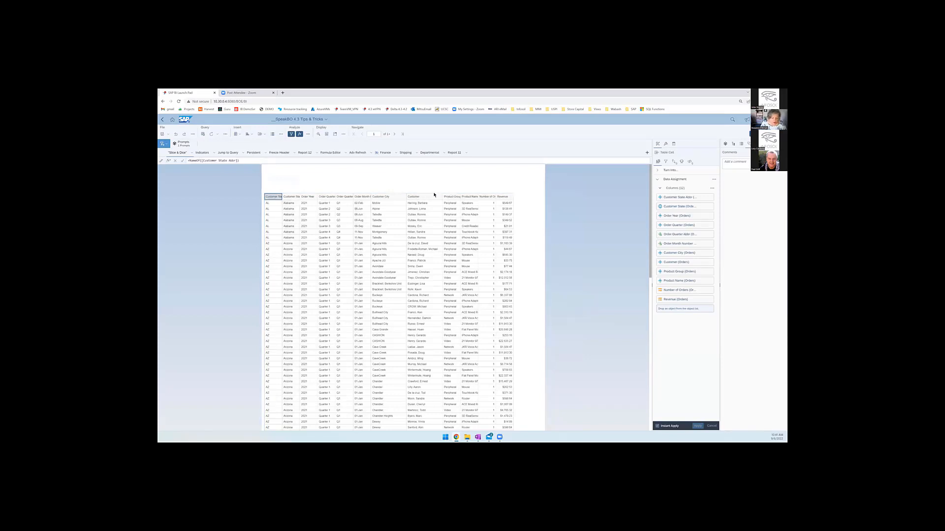
{"action": "left_click", "coordinate": [504, 198], "text": "shift"}
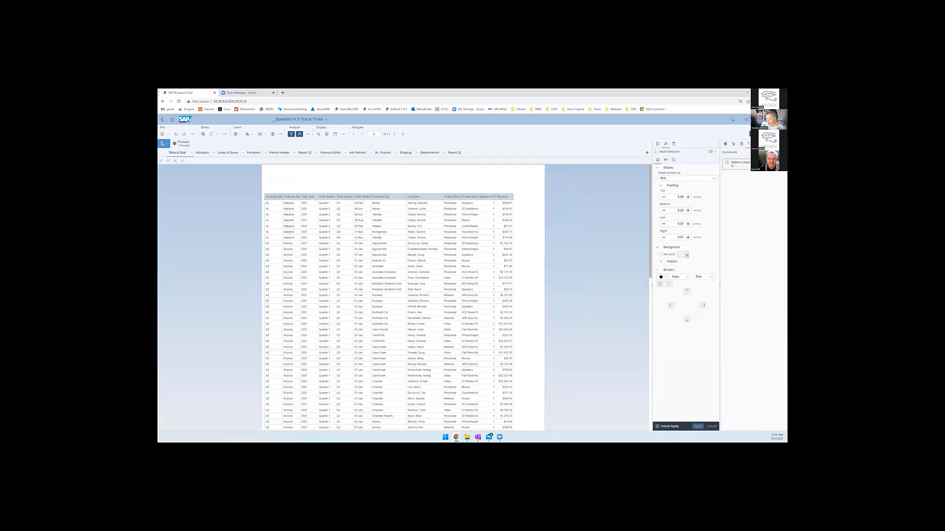
{"action": "left_click", "coordinate": [686, 255]}
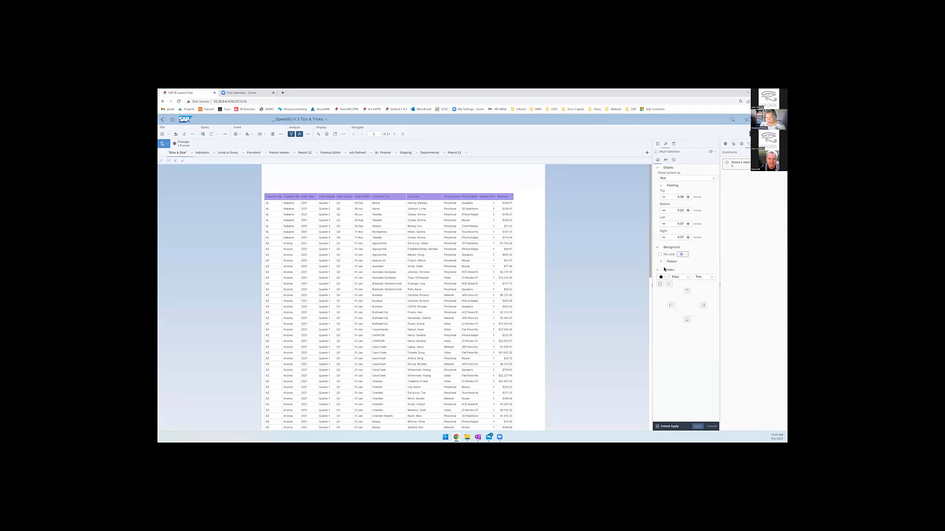
- Show the document objects with the Orders query and Order Quarter expanded, and remove Order Year from the detail table's data assignment
{"action": "left_click", "coordinate": [658, 145]}
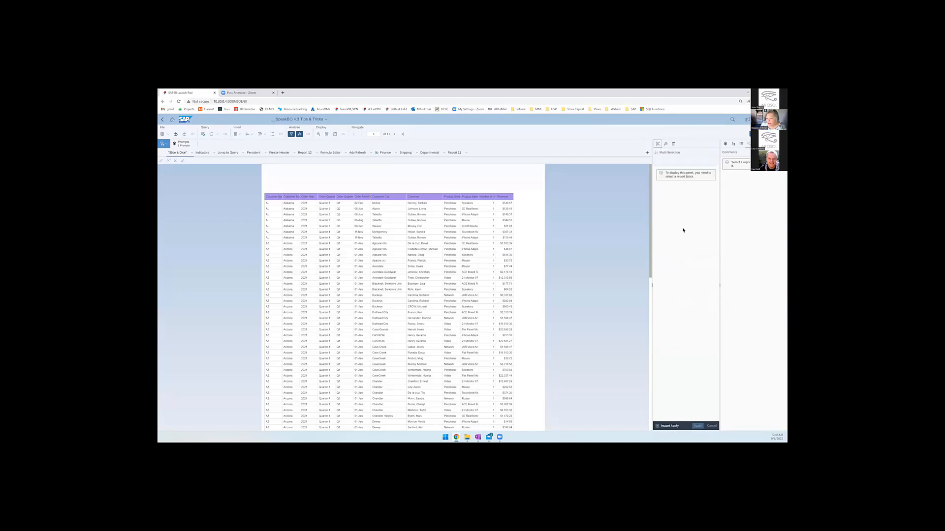
{"action": "left_click", "coordinate": [397, 265]}
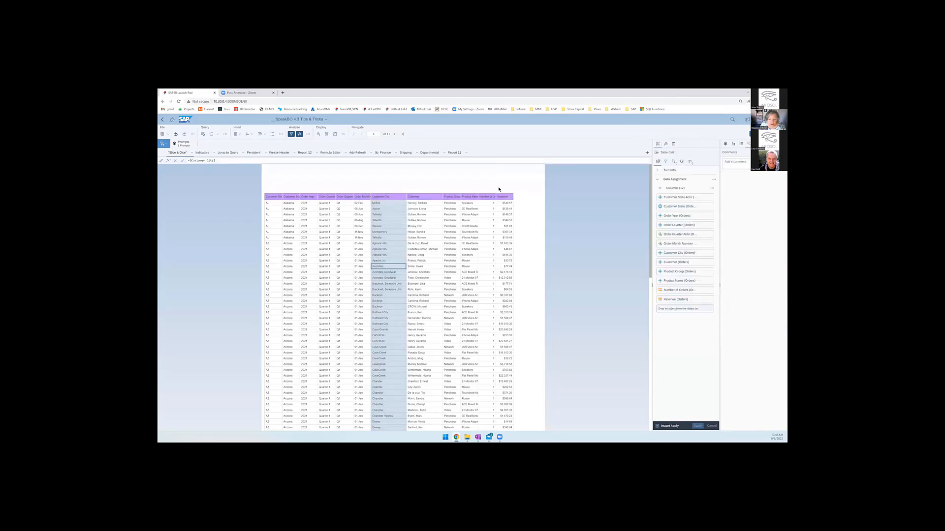
{"action": "left_click", "coordinate": [514, 213]}
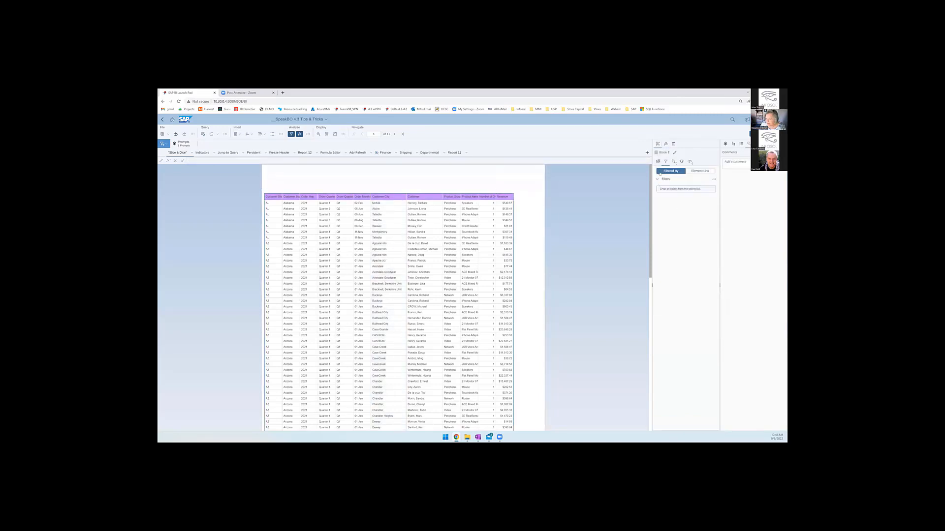
{"action": "left_click", "coordinate": [658, 162]}
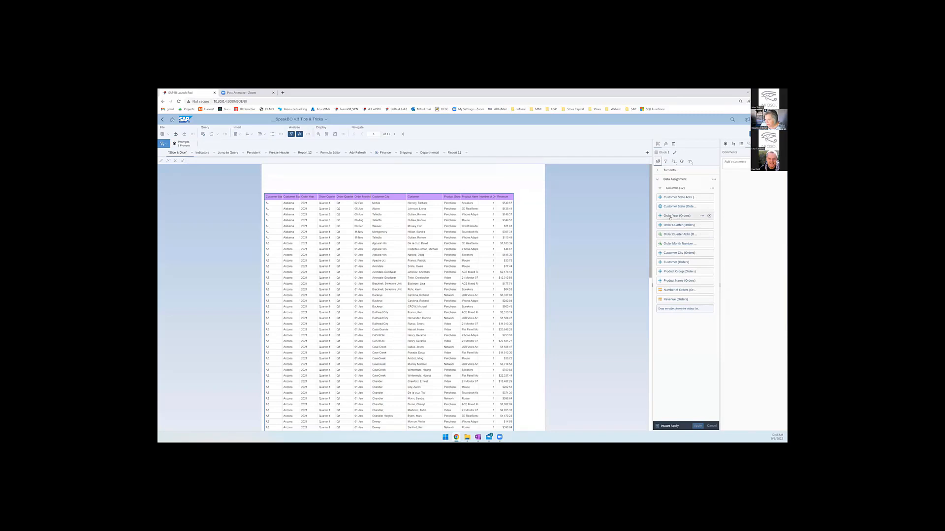
{"action": "left_click", "coordinate": [724, 144]}
{"action": "left_click", "coordinate": [736, 161]}
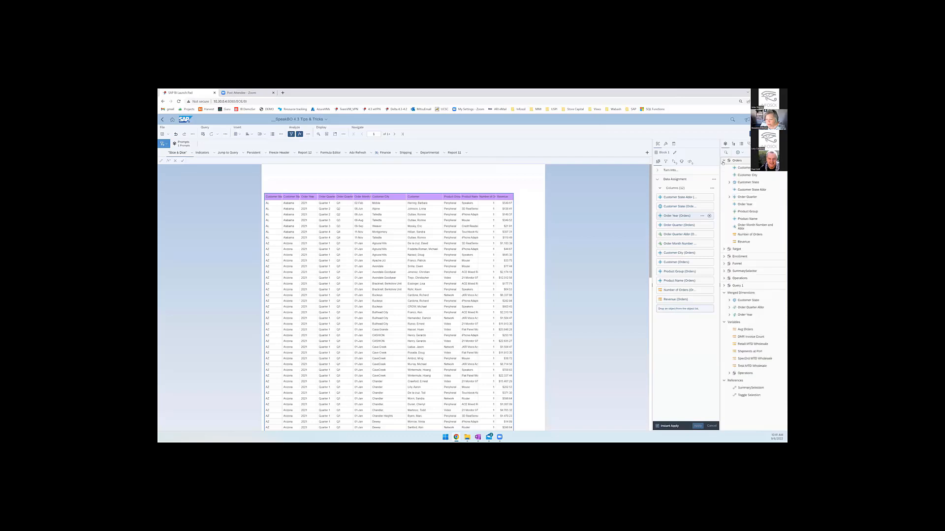
{"action": "left_click", "coordinate": [728, 197]}
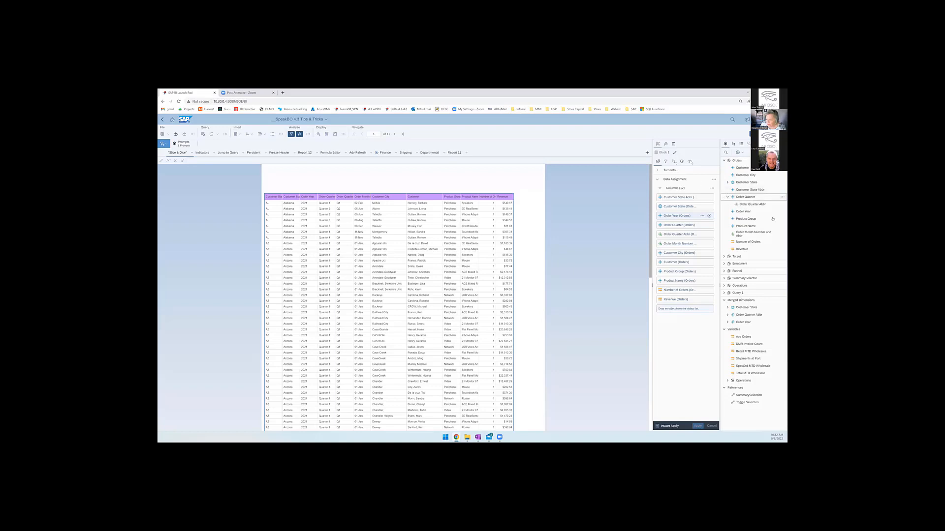
{"action": "left_click", "coordinate": [709, 216]}
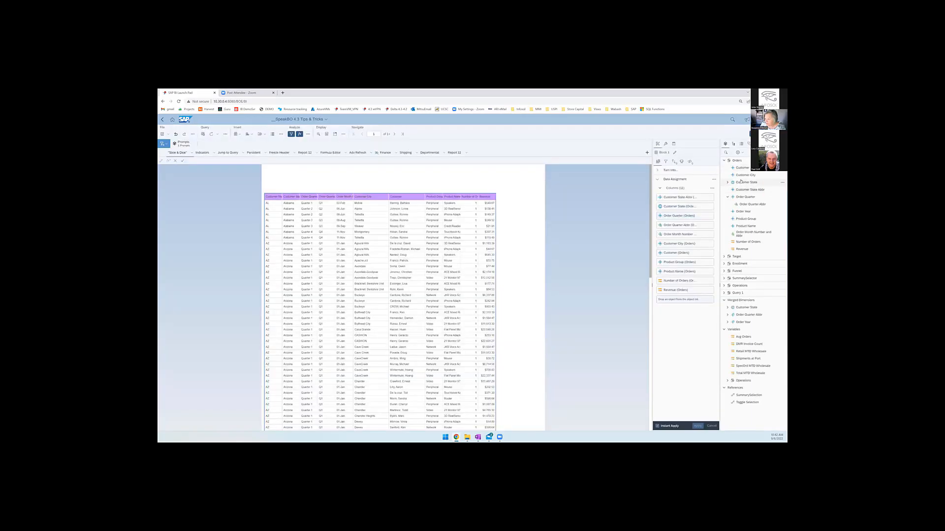
- Try placing Order Year from the Orders query as the detail table's first column, and undo the placement
{"action": "left_click_drag", "start_coordinate": [743, 212], "coordinate": [672, 195]}
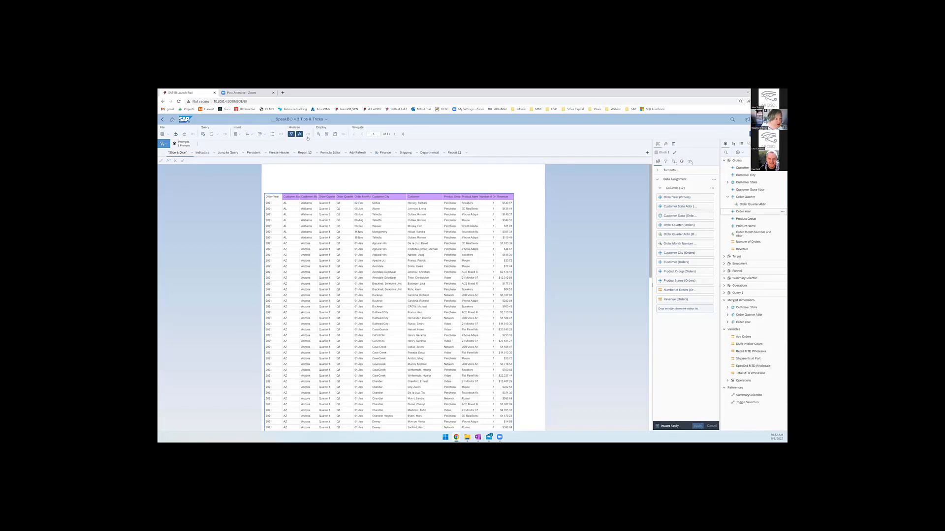
{"action": "left_click", "coordinate": [210, 134]}
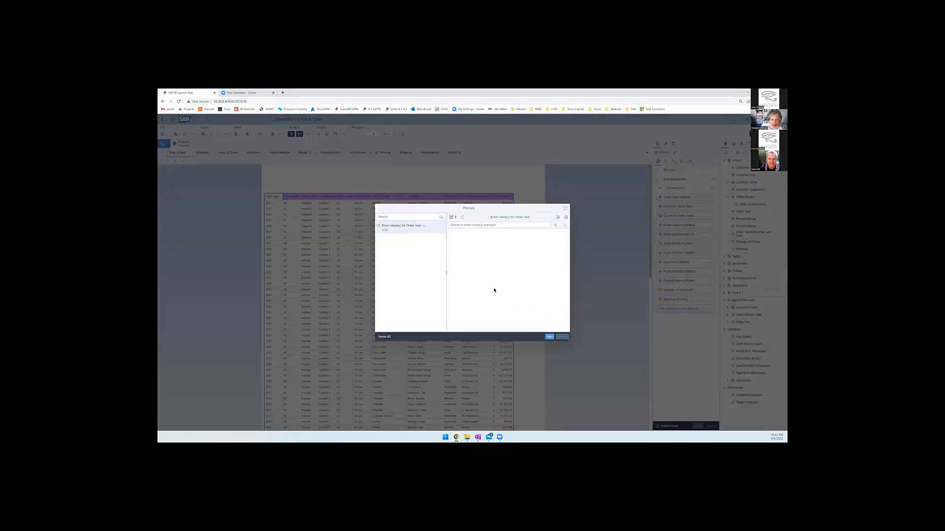
{"action": "key", "text": "Escape"}
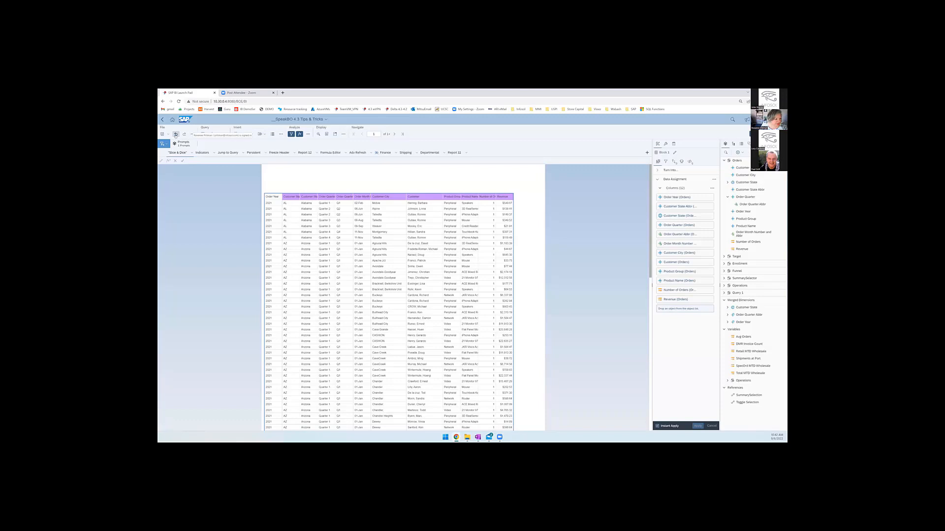
{"action": "left_click", "coordinate": [176, 135]}
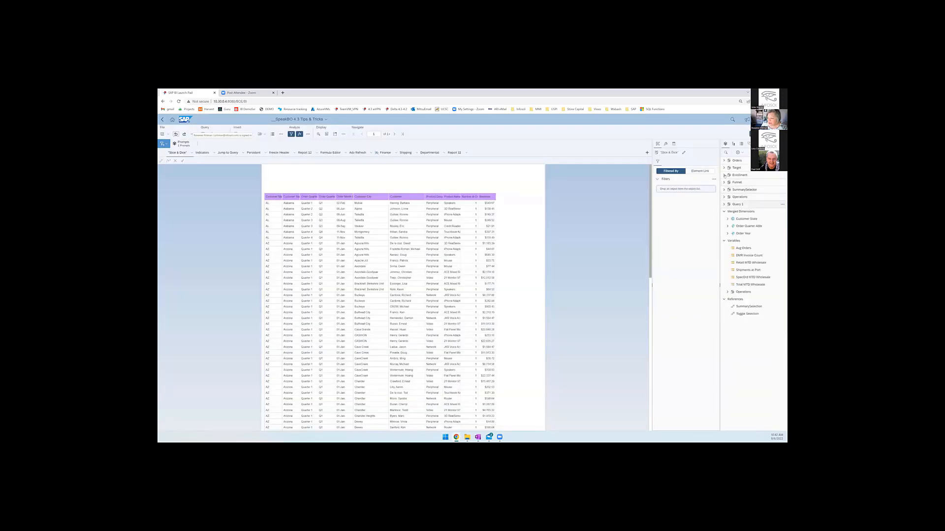
- Add Order Year from the Orders query to the detail table between Customer State and Order Quarter
{"action": "left_click", "coordinate": [484, 236]}
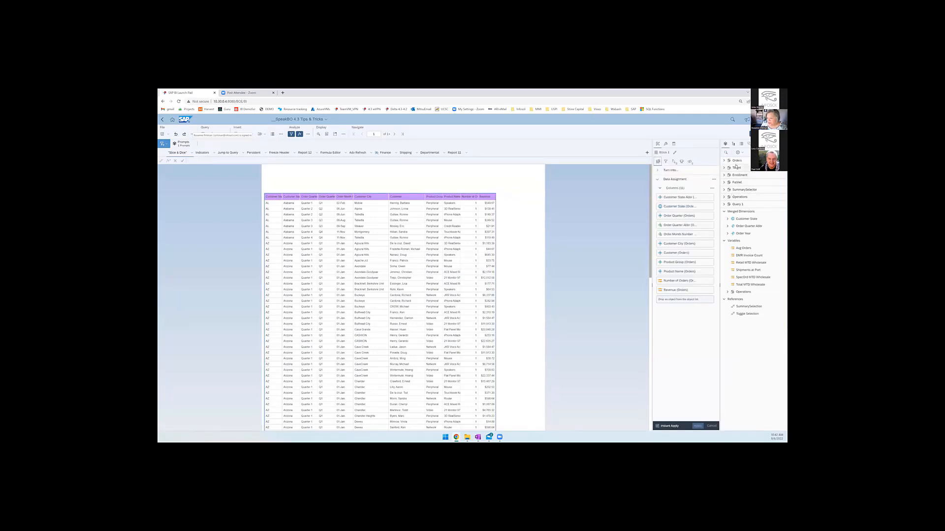
{"action": "left_click", "coordinate": [723, 161]}
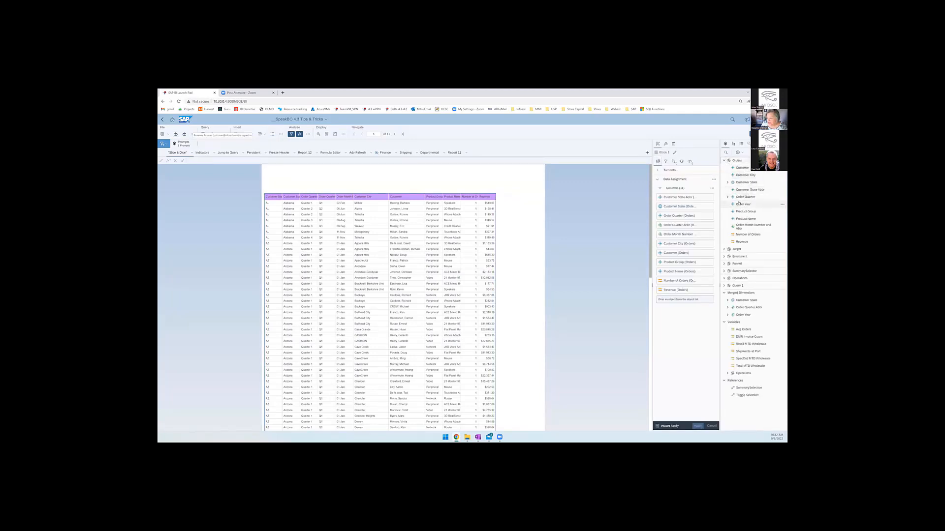
{"action": "left_click_drag", "start_coordinate": [742, 207], "coordinate": [679, 214]}
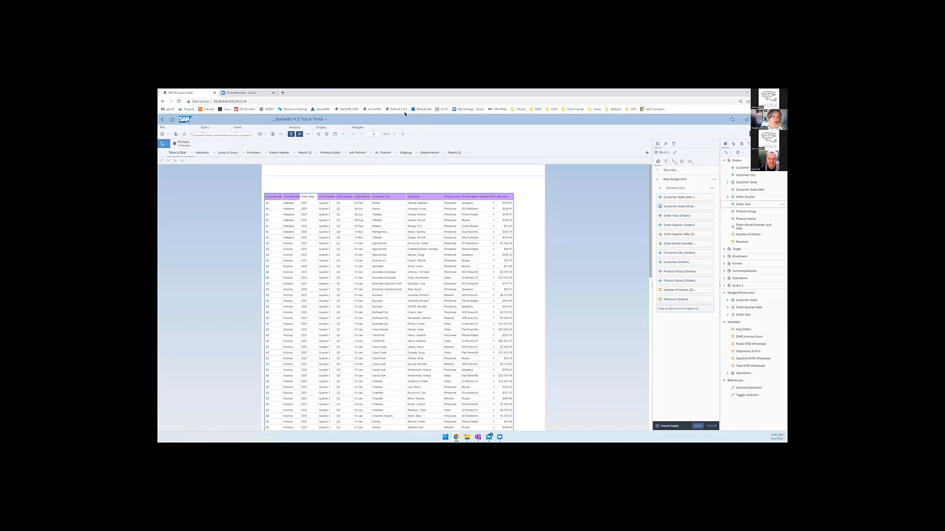
- Sign in to the other bookmarked BI Launch Pad server in a new browser tab, entering the account password
{"action": "left_click", "coordinate": [283, 93]}
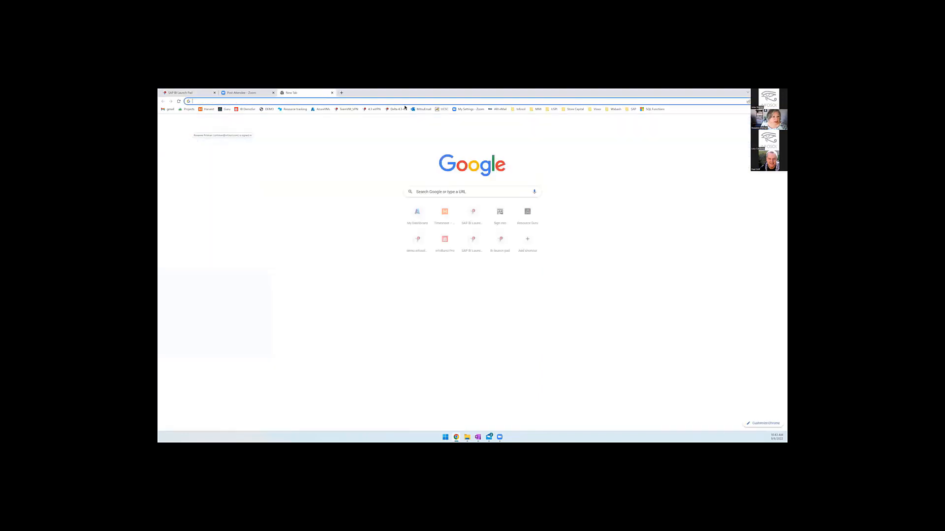
{"action": "left_click", "coordinate": [371, 110]}
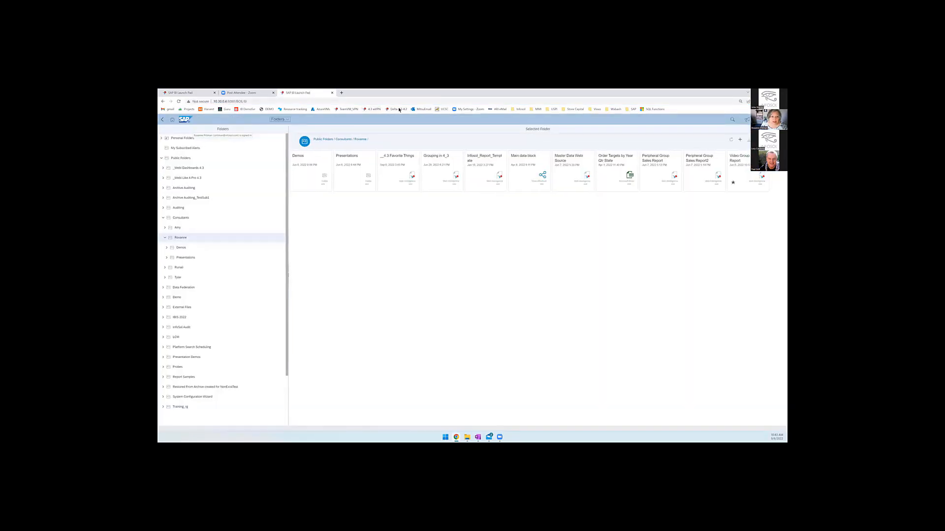
{"action": "left_click", "coordinate": [399, 109]}
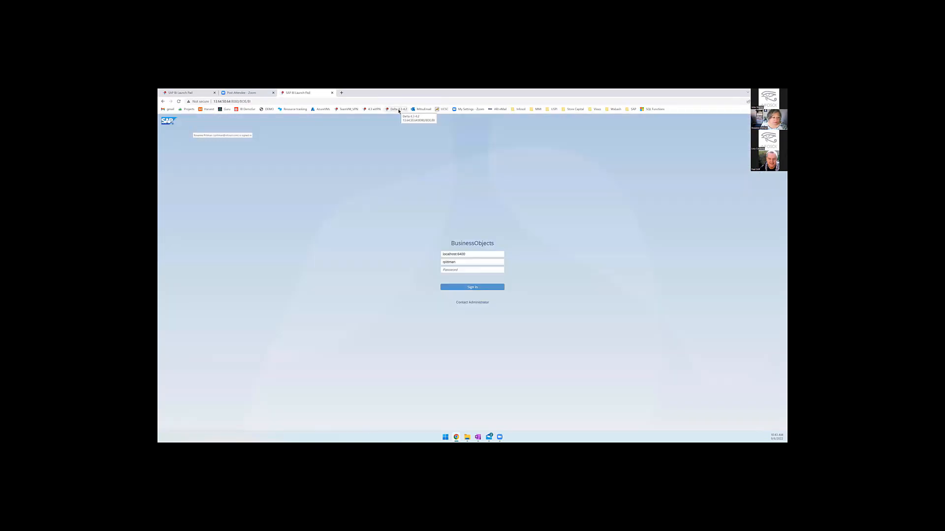
{"action": "left_click", "coordinate": [453, 270]}
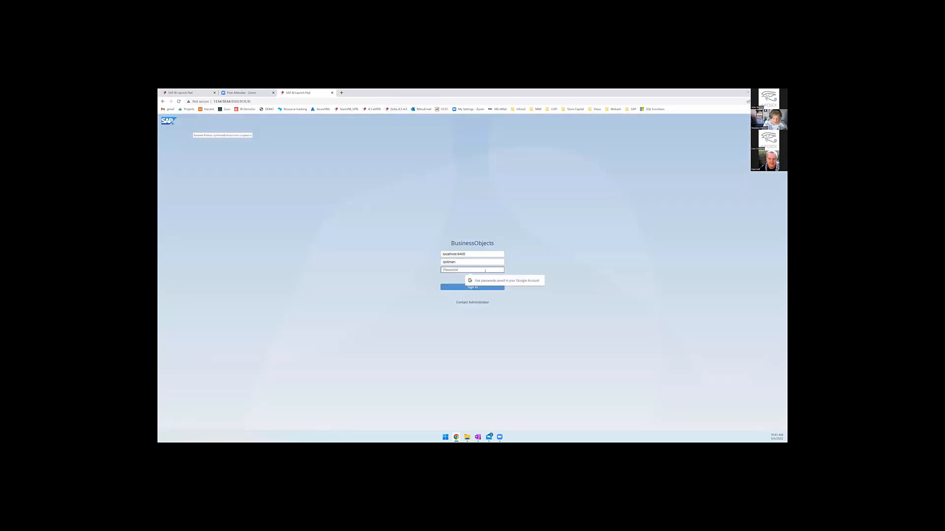
{"action": "type", "text": "***"}
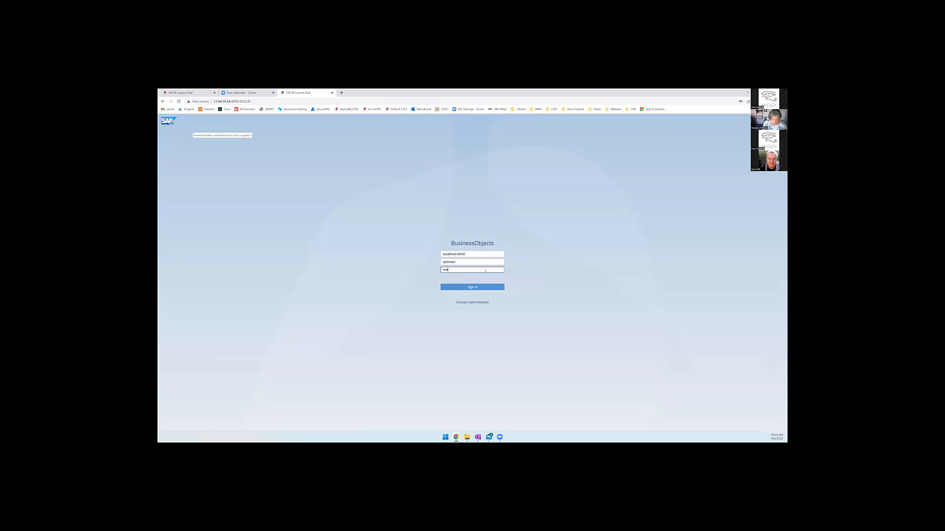
{"action": "key", "text": "Return"}
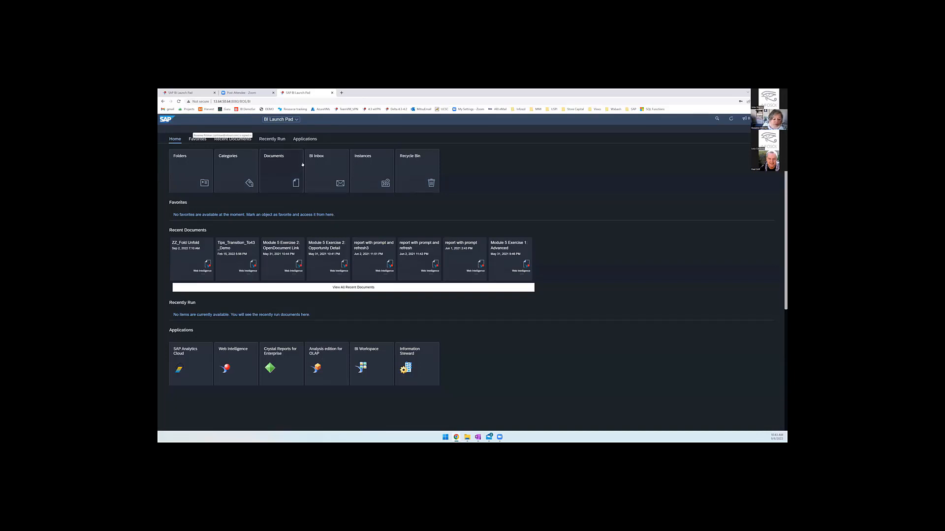
{"action": "left_click", "coordinate": [379, 244]}
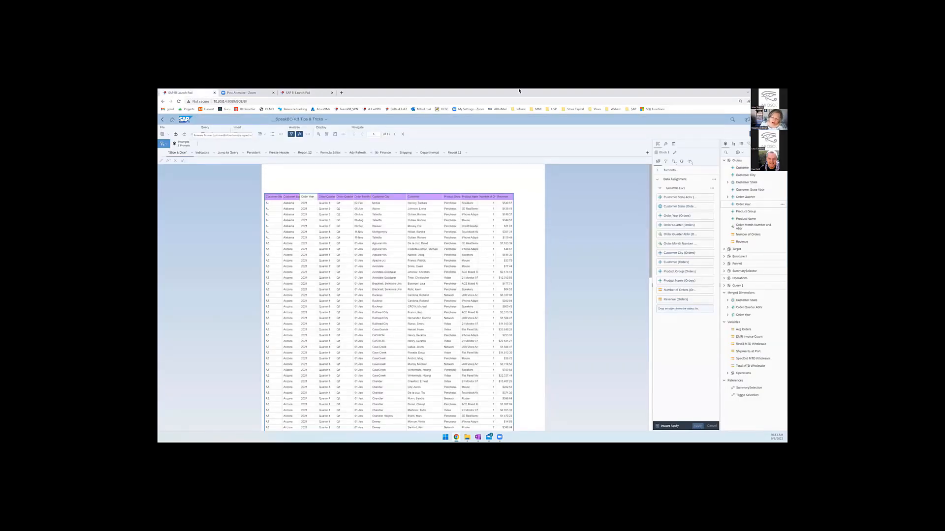
- In the Finance report of the tips document, insert a cell with the Order Year prompt response below the Administrator cell
{"action": "left_click", "coordinate": [384, 153]}
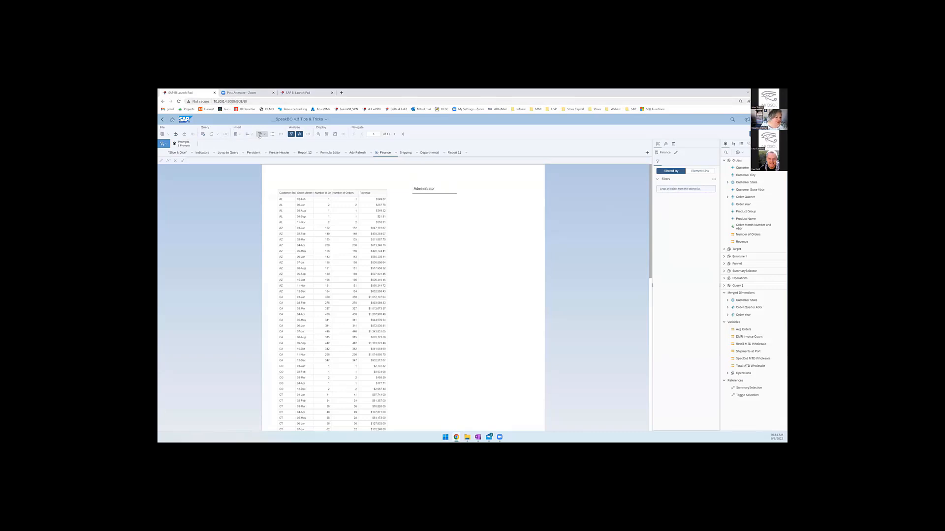
{"action": "left_click", "coordinate": [260, 134]}
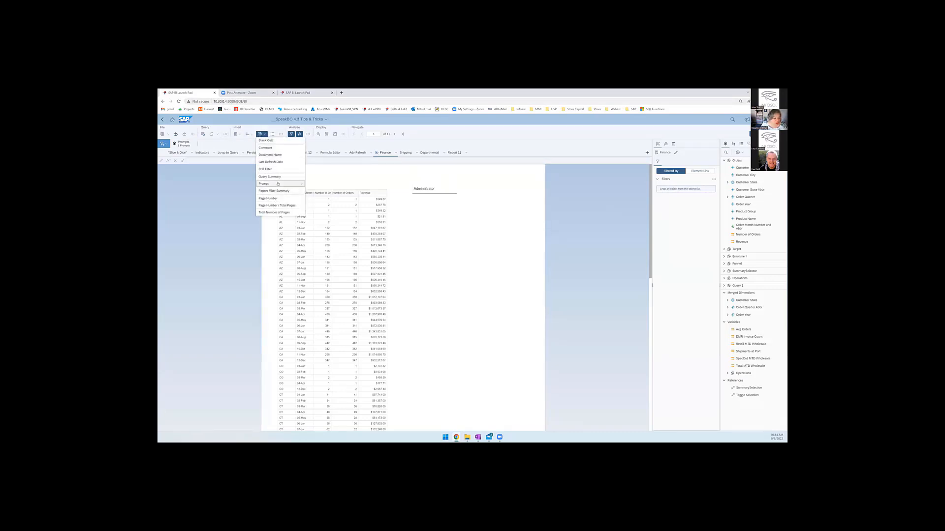
{"action": "mouse_move", "coordinate": [278, 184]}
{"action": "left_click", "coordinate": [327, 191]}
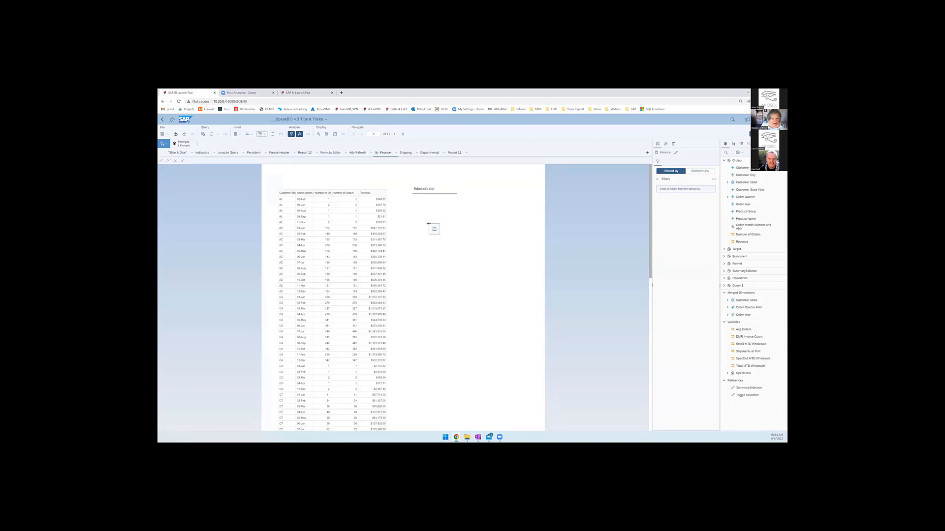
{"action": "left_click", "coordinate": [430, 225]}
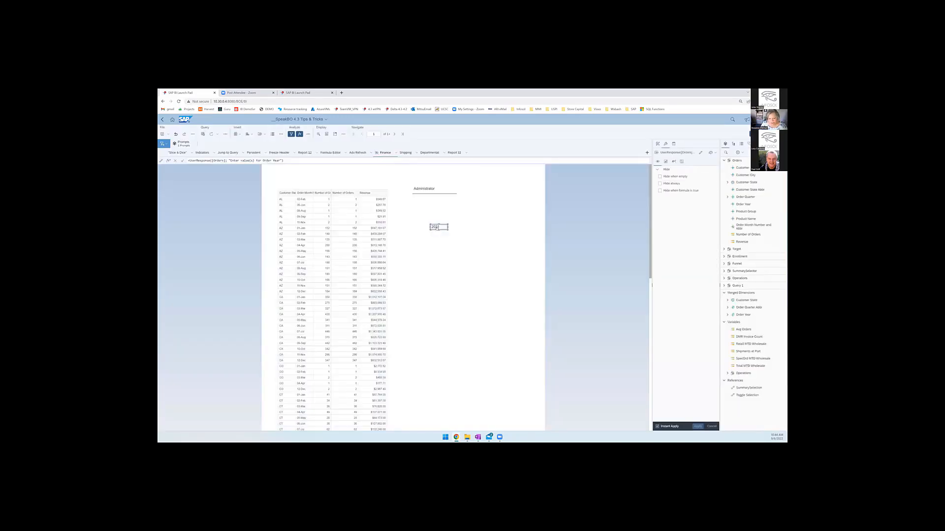
- Create a dimension variable named Selected Year from the prompt response cell's formula
{"action": "right_click", "coordinate": [437, 227]}
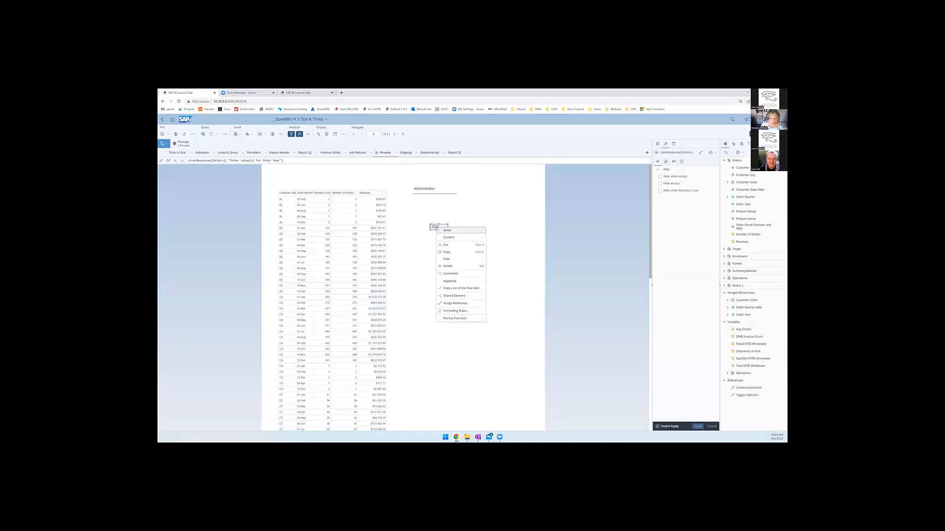
{"action": "left_click", "coordinate": [168, 161]}
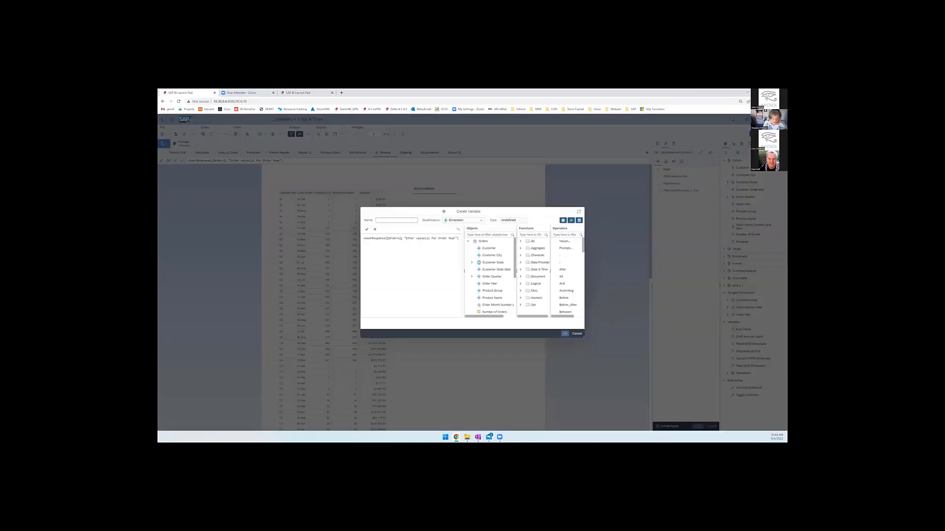
{"action": "type", "text": "Selected Year"}
{"action": "left_click", "coordinate": [564, 334]}
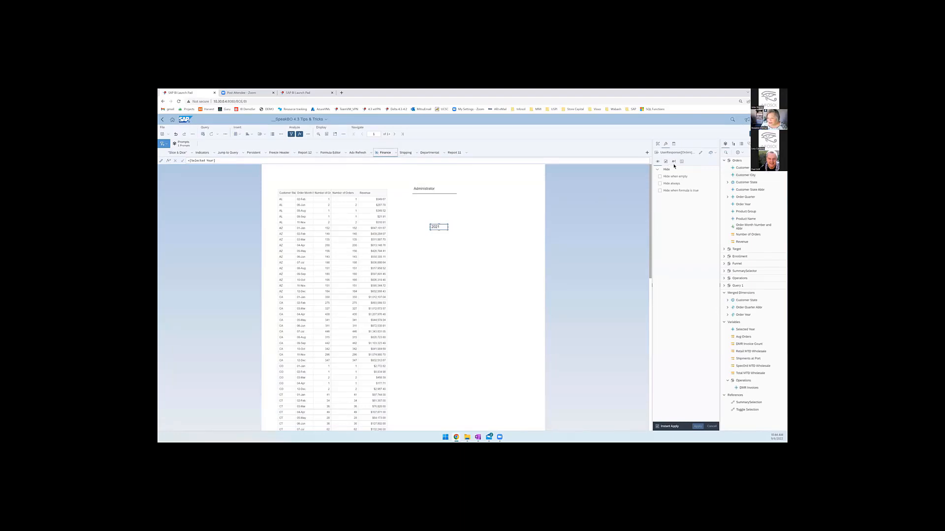
- Open the Finance report's hide-when formula in the formula editor and clear its existing expression
{"action": "left_click", "coordinate": [418, 261]}
{"action": "left_click", "coordinate": [672, 251]}
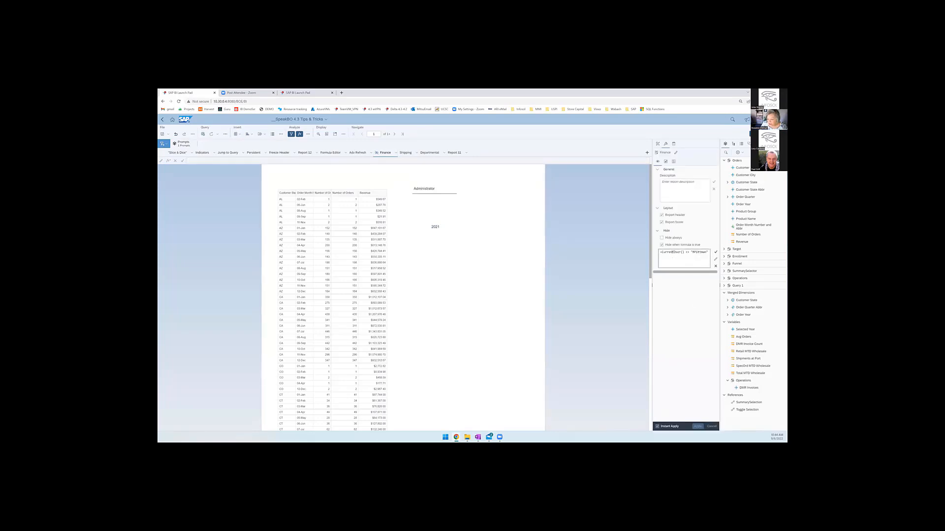
{"action": "left_click_drag", "start_coordinate": [662, 253], "coordinate": [711, 252]}
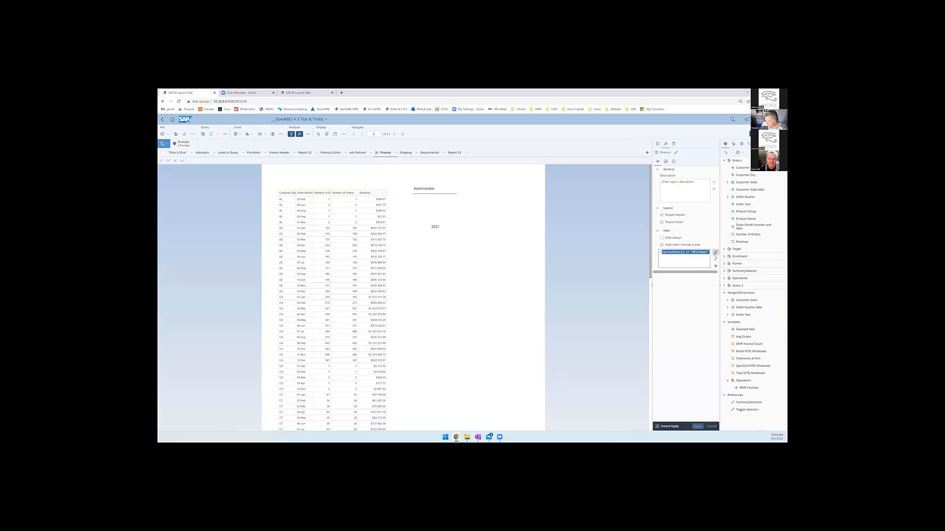
{"action": "left_click", "coordinate": [714, 260]}
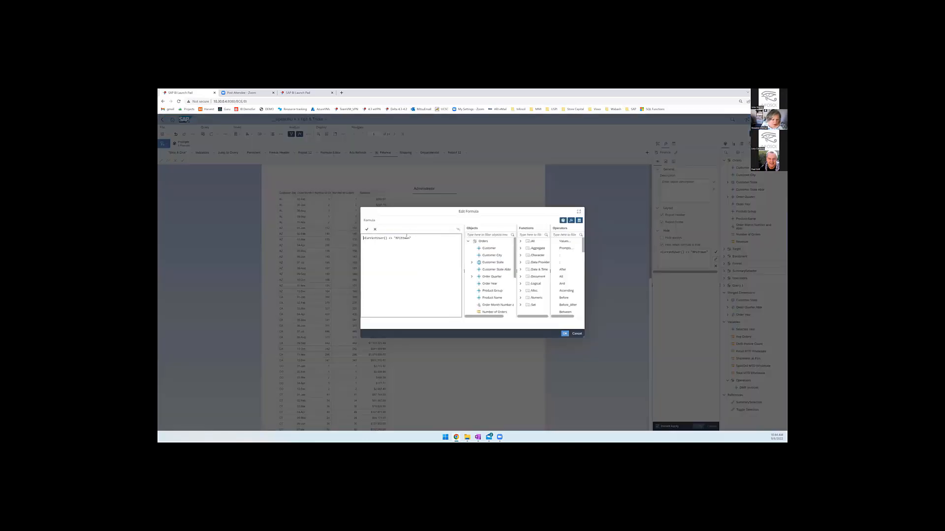
{"action": "left_click_drag", "start_coordinate": [412, 239], "coordinate": [365, 238]}
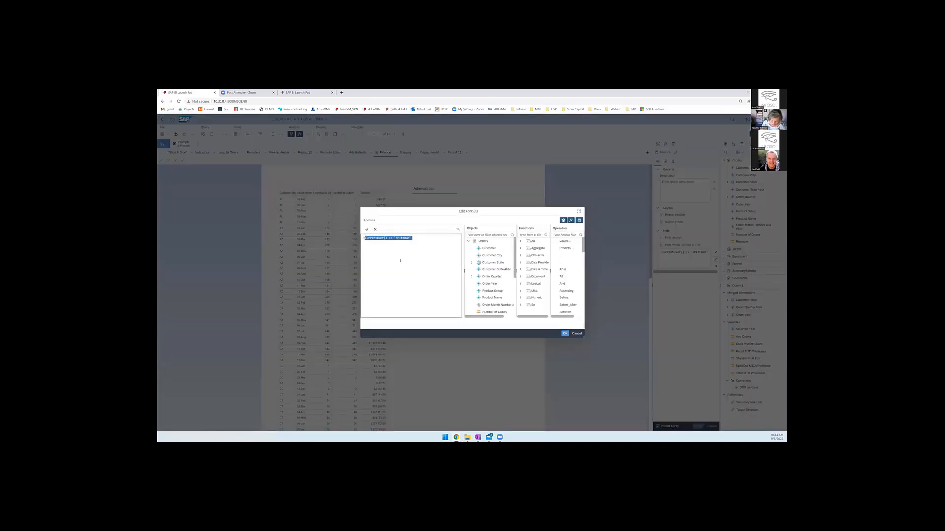
{"action": "key", "text": "BackSpace"}
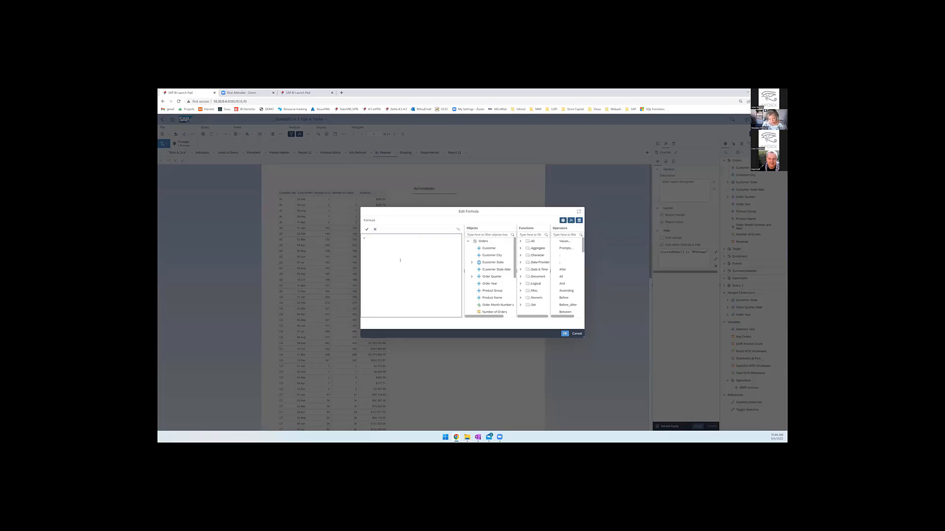
- Set the Finance report's hide-when formula to =[Selected Year]="2021", using the Selected Year variable
{"action": "scroll", "coordinate": [565, 278], "scroll_direction": "down", "scroll_amount": 2}
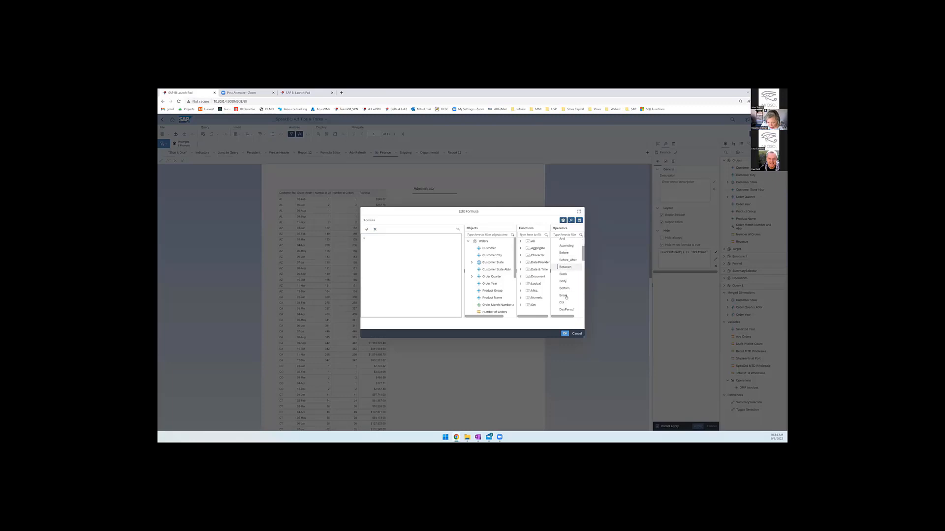
{"action": "scroll", "coordinate": [489, 276], "scroll_direction": "down", "scroll_amount": 5}
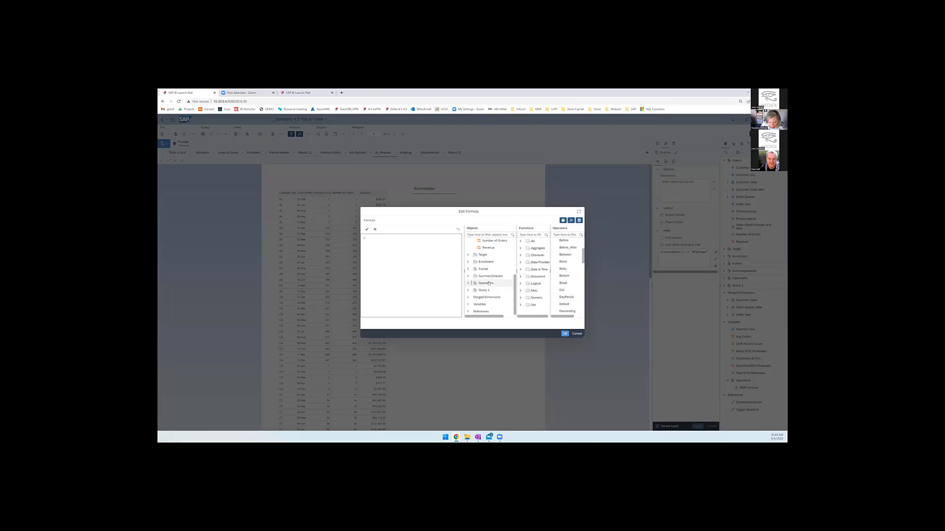
{"action": "left_click", "coordinate": [468, 304]}
{"action": "scroll", "coordinate": [487, 276], "scroll_direction": "down", "scroll_amount": 3}
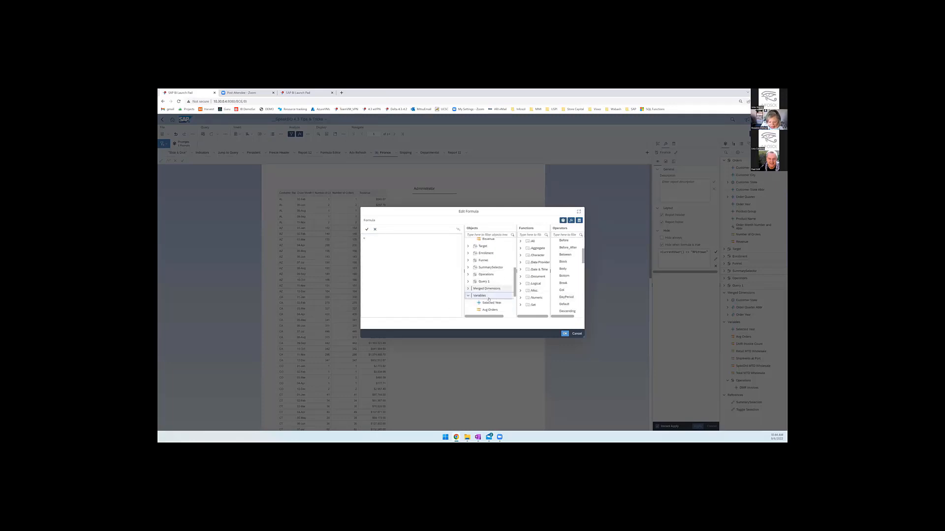
{"action": "left_click_drag", "start_coordinate": [484, 257], "coordinate": [396, 241]}
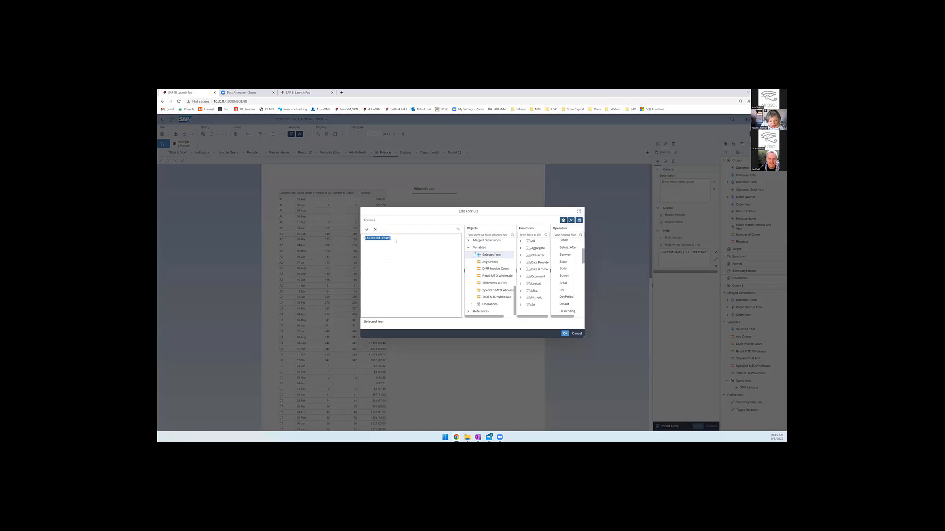
{"action": "left_click", "coordinate": [409, 239]}
{"action": "type", "text": "="}
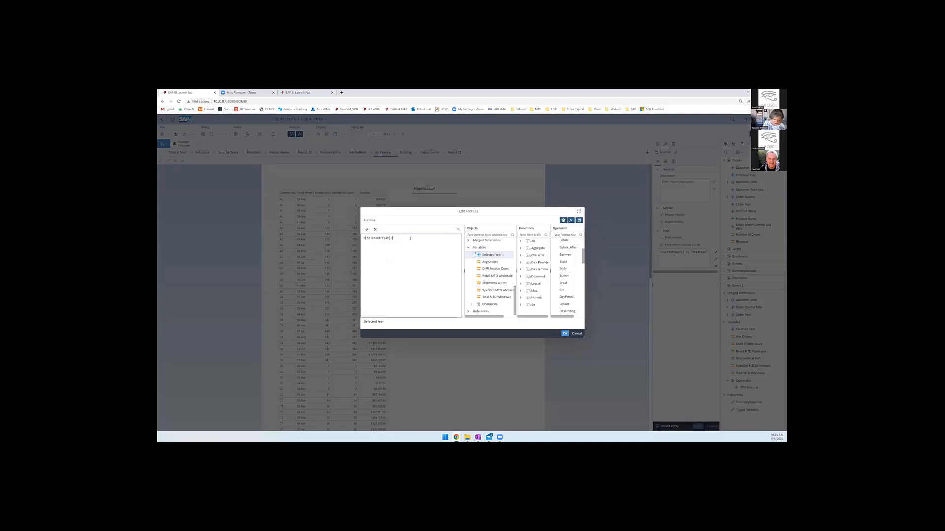
{"action": "type", "text": "\"2021"}
{"action": "left_click", "coordinate": [565, 334]}
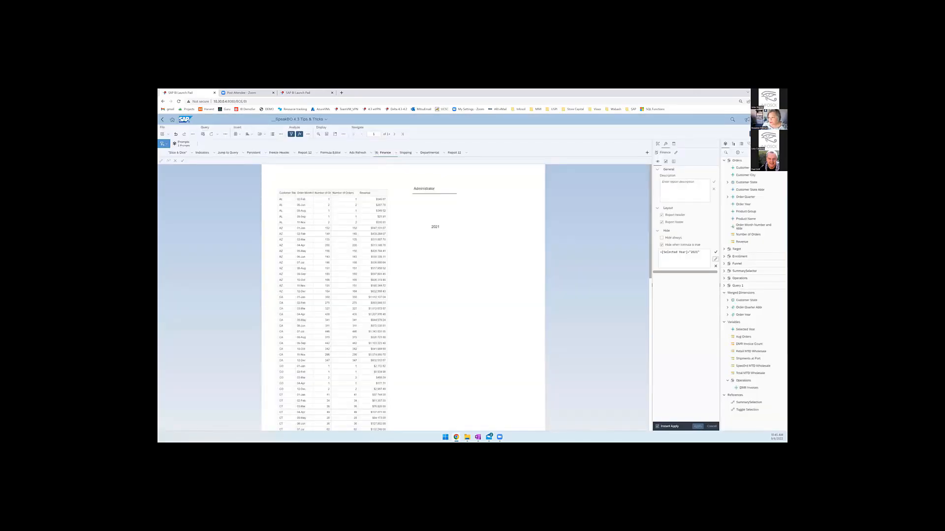
- Switch to reading mode and refresh the document after selecting 2020 in the reloaded Order Year prompt list
{"action": "left_click", "coordinate": [763, 142]}
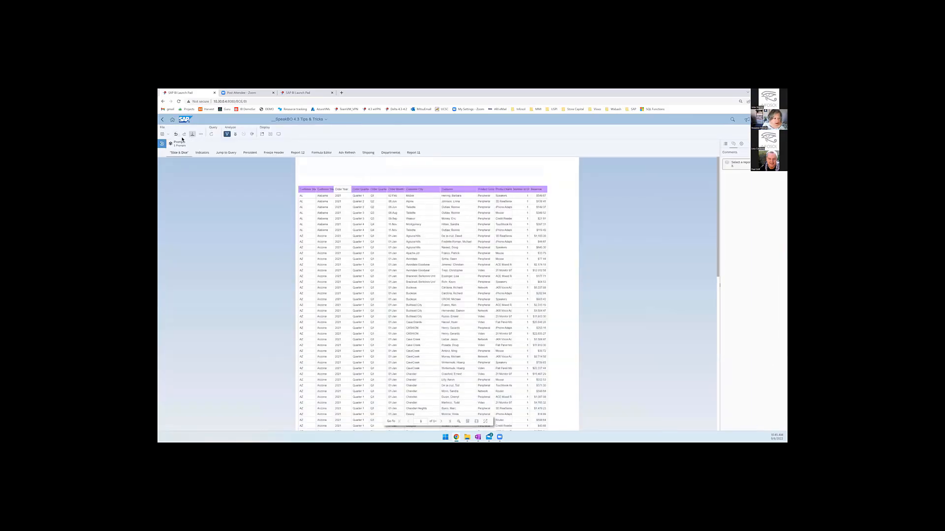
{"action": "left_click", "coordinate": [211, 134]}
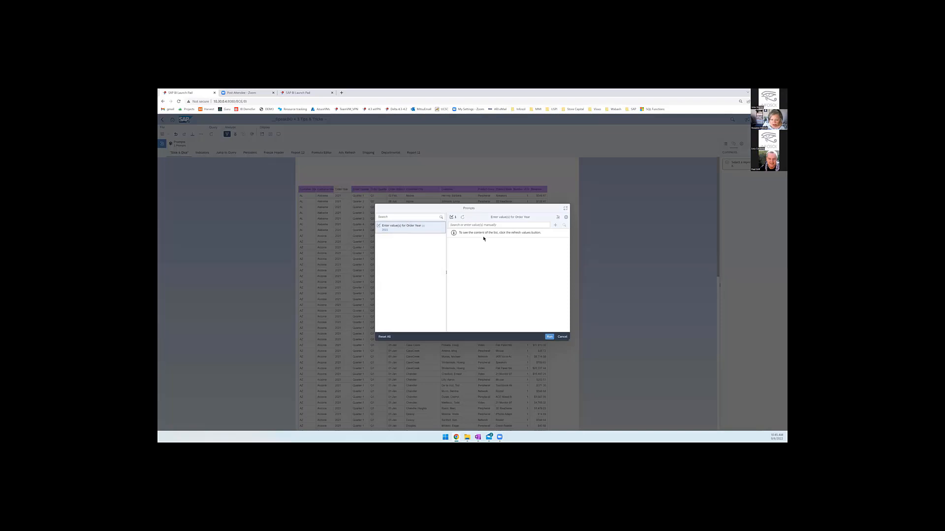
{"action": "left_click", "coordinate": [464, 221]}
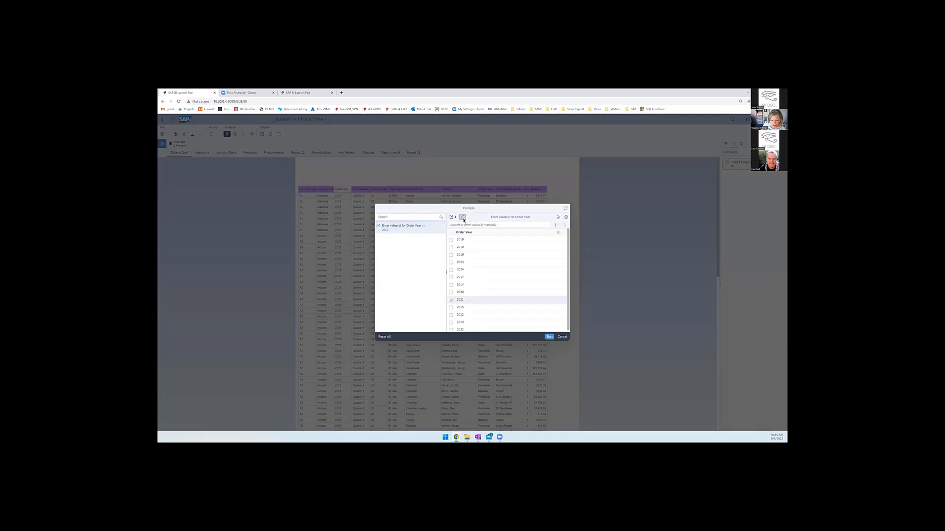
{"action": "left_click", "coordinate": [451, 293]}
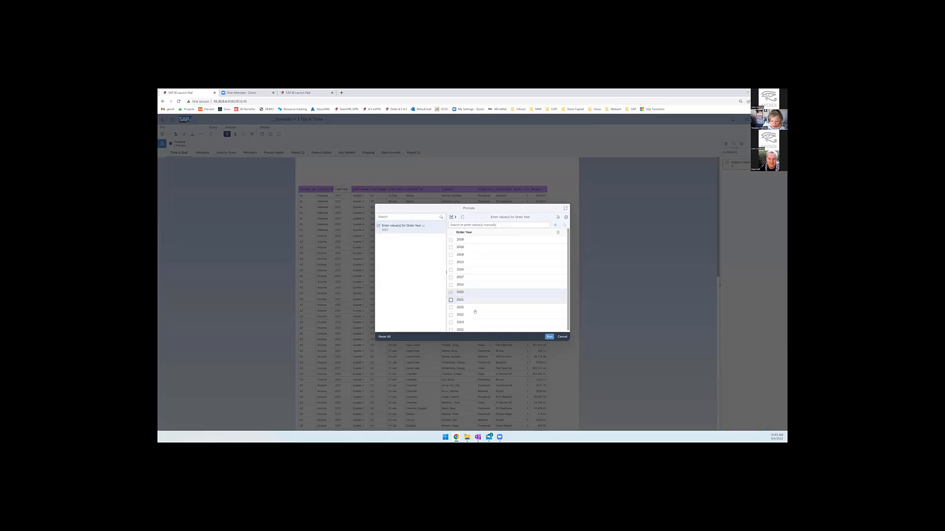
{"action": "left_click", "coordinate": [549, 337]}
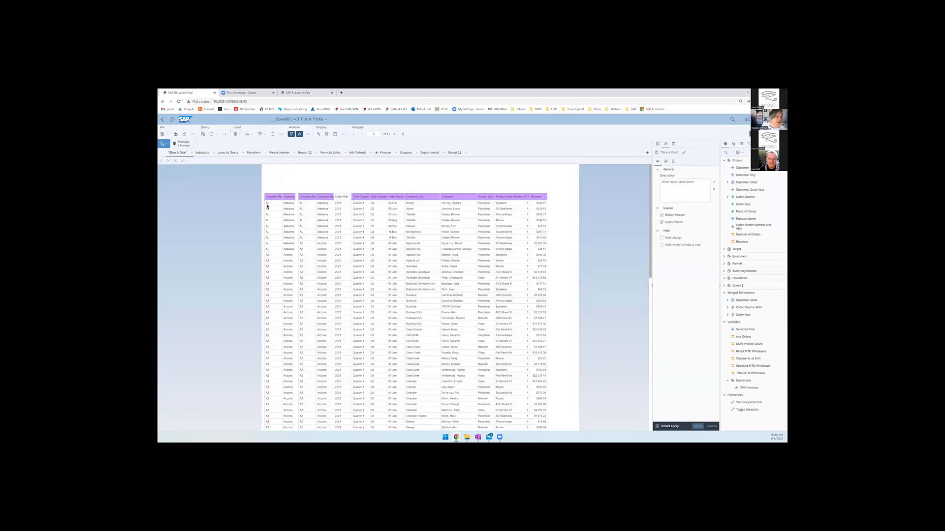
- Create an input control on Order Year from the Orders query for the current report, naming it =[Selected Year]
{"action": "left_click", "coordinate": [162, 144]}
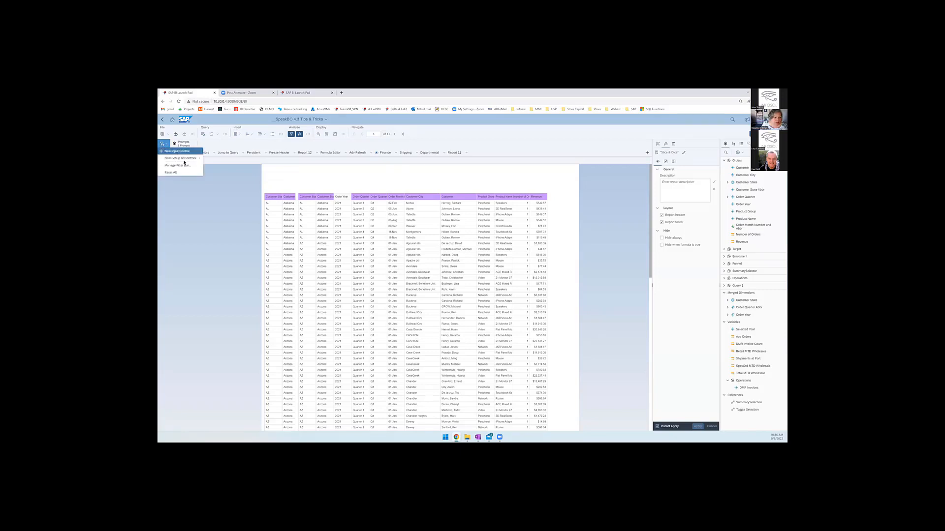
{"action": "left_click", "coordinate": [177, 151]}
{"action": "left_click", "coordinate": [495, 215]}
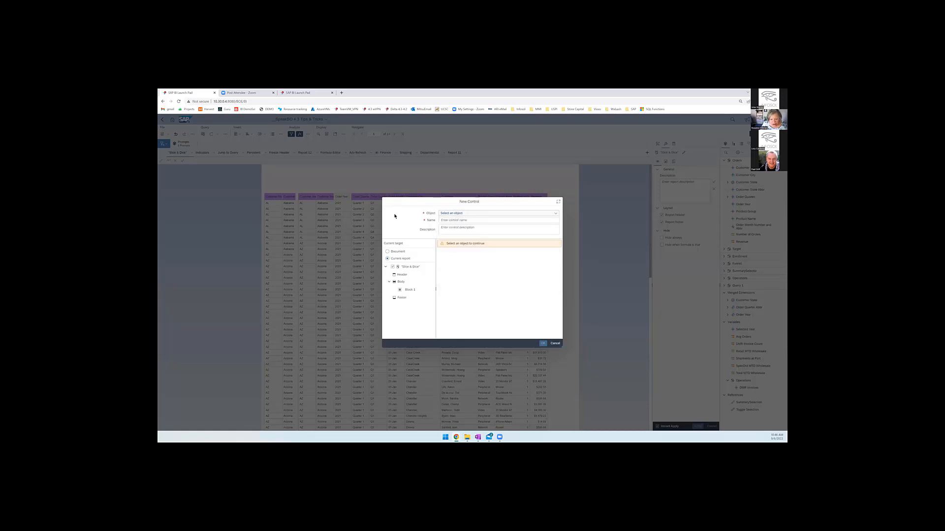
{"action": "left_click", "coordinate": [471, 220]}
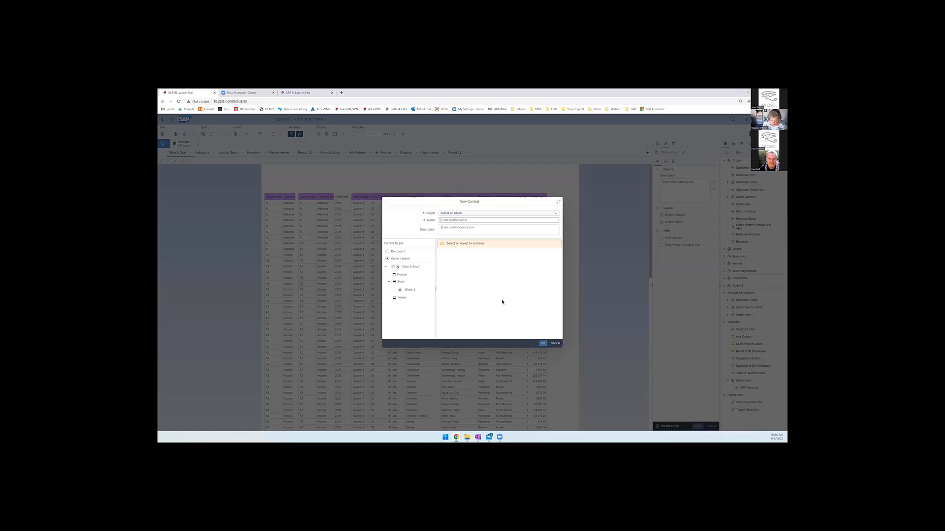
{"action": "type", "text": "s"}
{"action": "type", "text": "[Selected Year"}
{"action": "type", "text": "]"}
{"action": "left_click", "coordinate": [483, 213]}
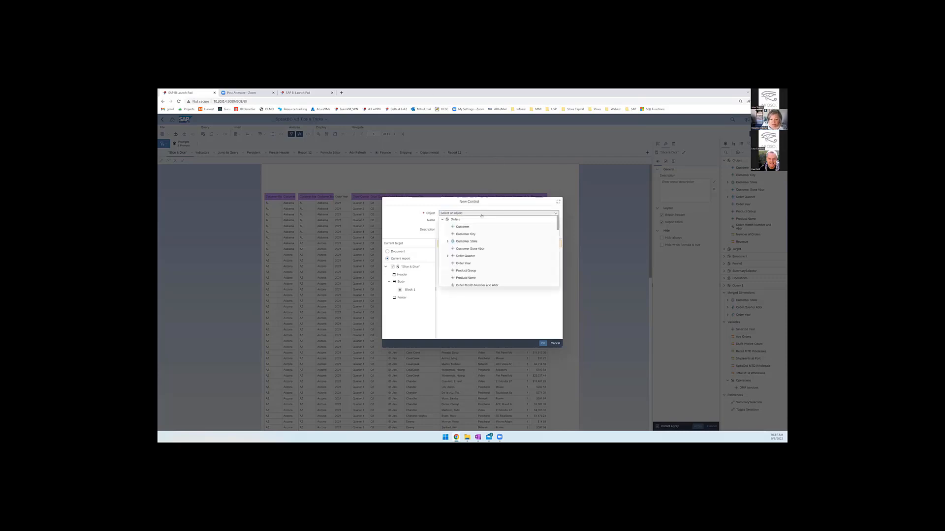
{"action": "left_click", "coordinate": [468, 264]}
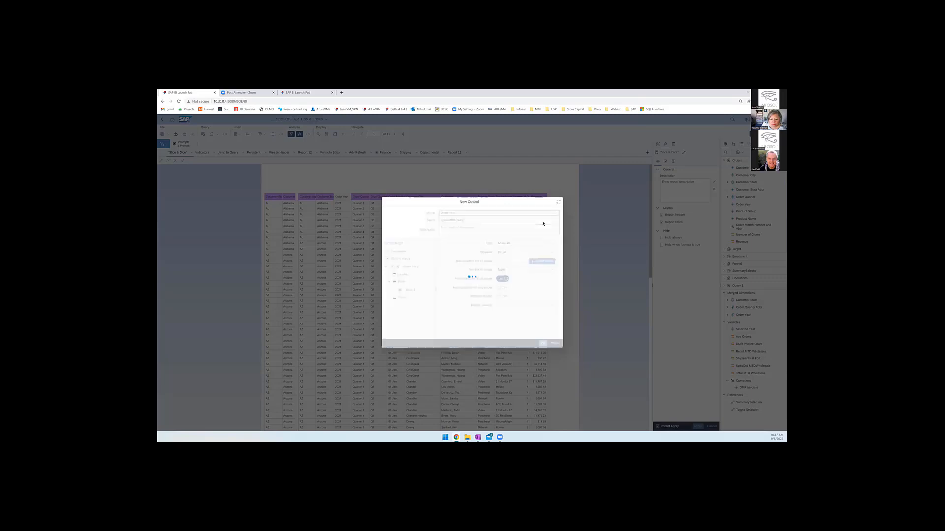
{"action": "left_click", "coordinate": [543, 344]}
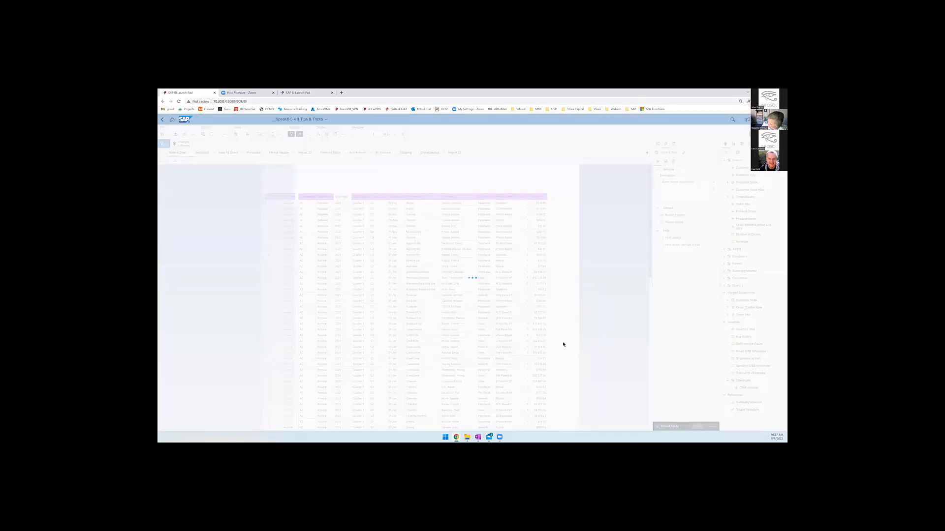